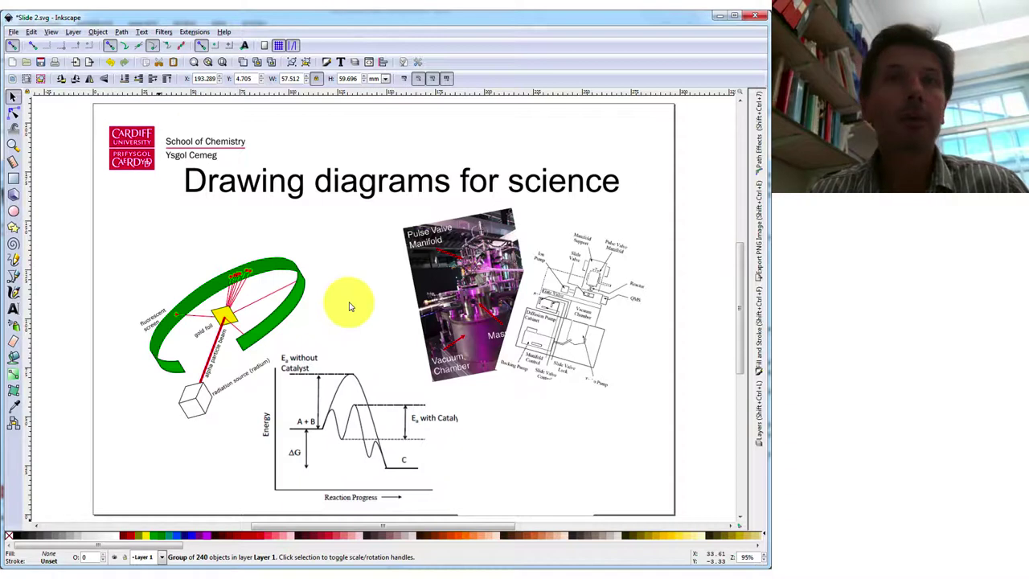
pyautogui.hotkey('ctrl', 'v')
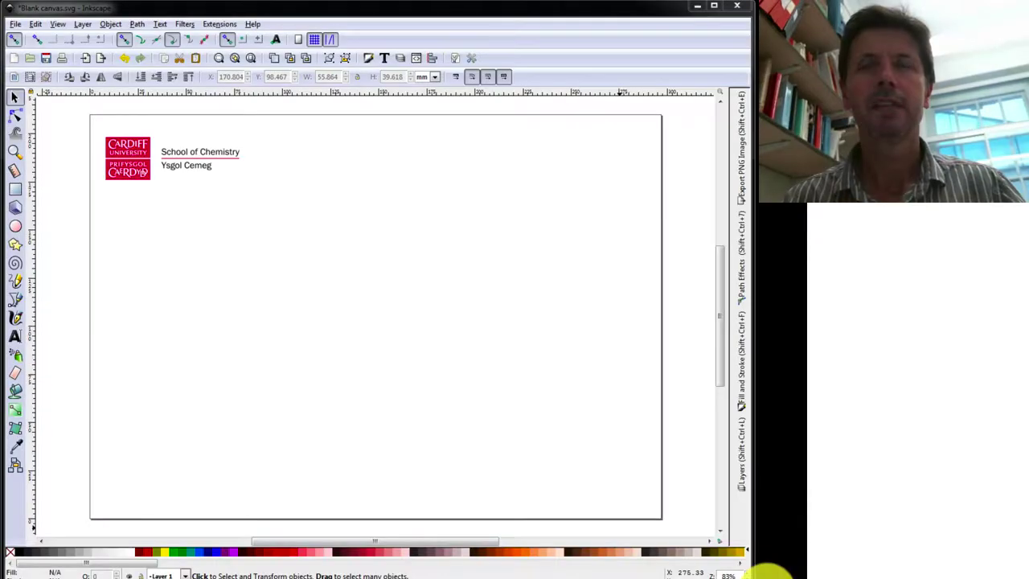
pyautogui.click(521, 489)
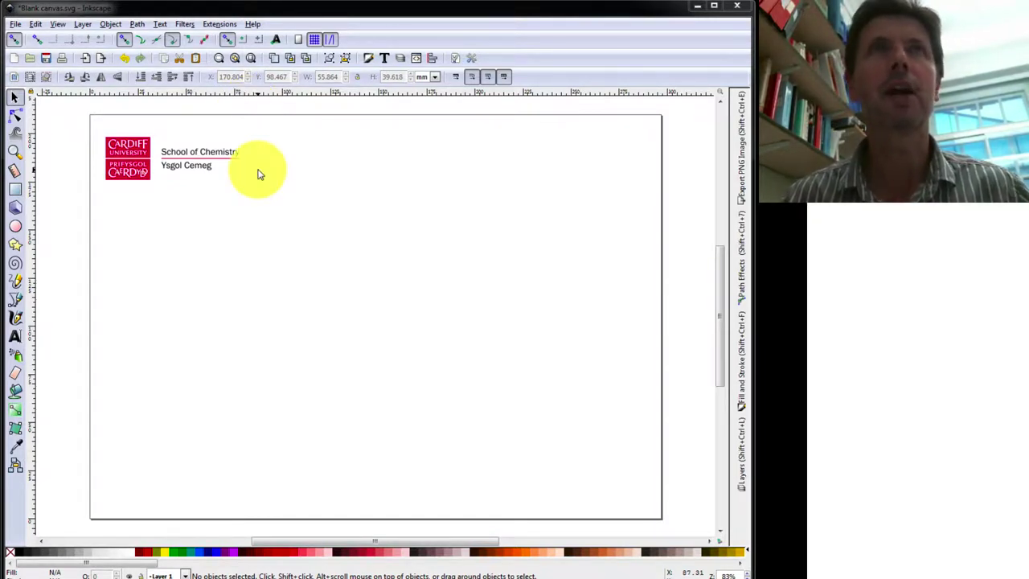
pyautogui.click(225, 27)
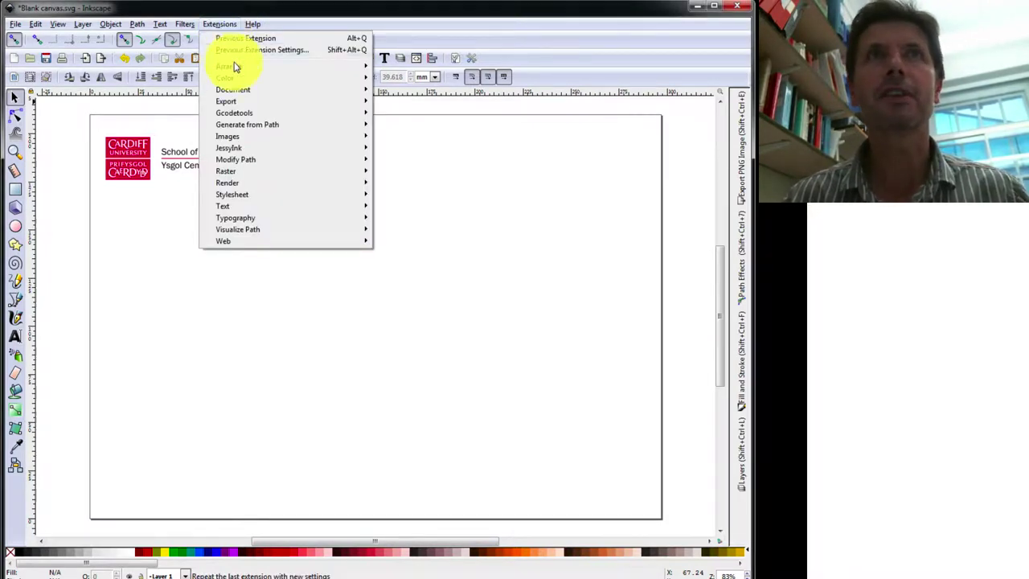
pyautogui.moveTo(239, 141)
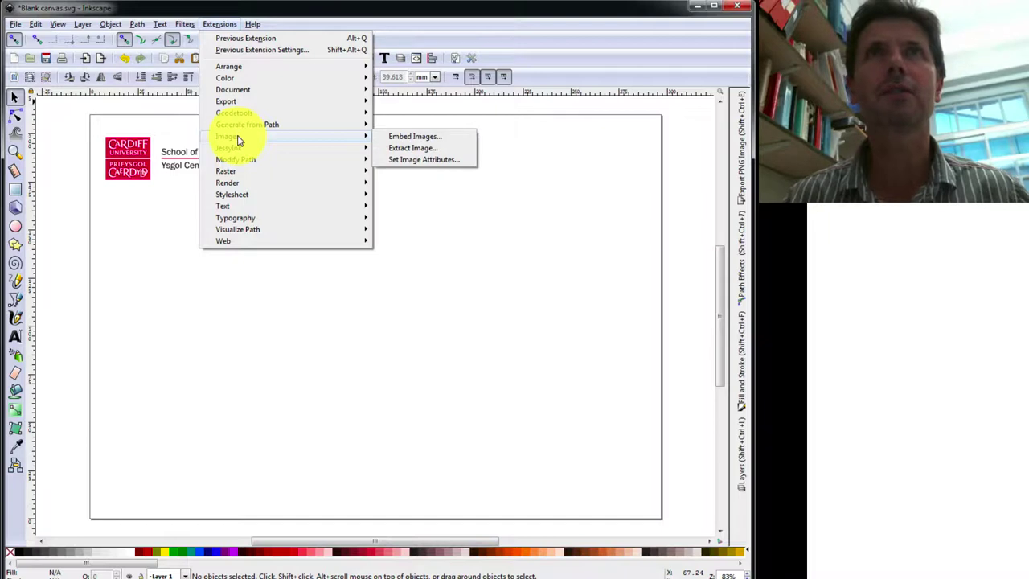
pyautogui.moveTo(238, 190)
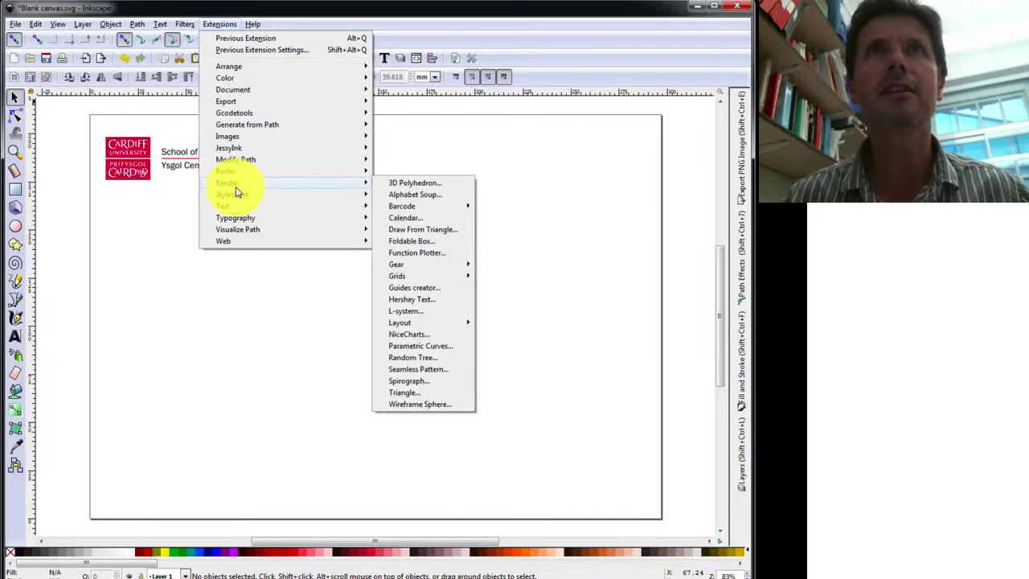
pyautogui.click(138, 212)
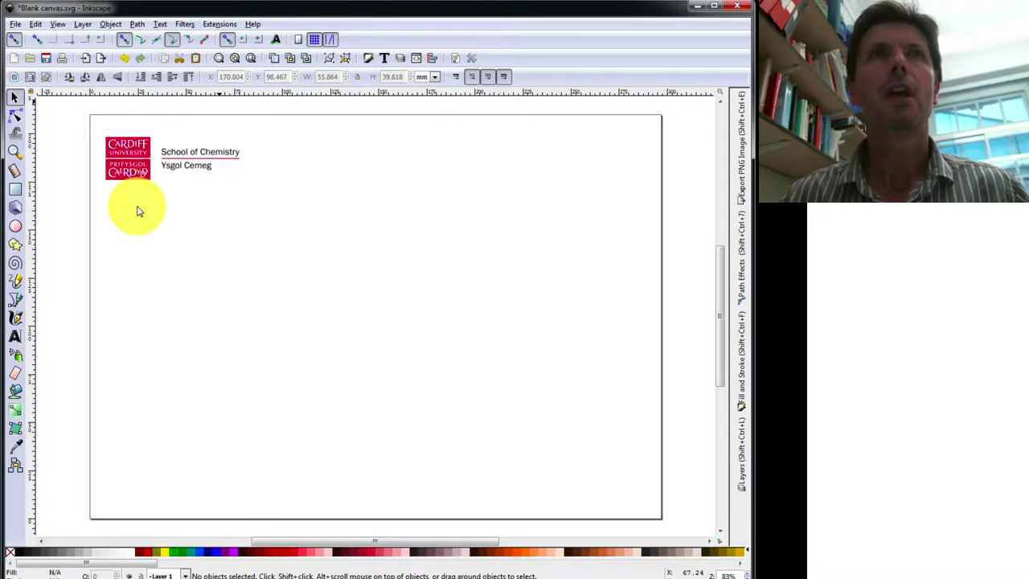
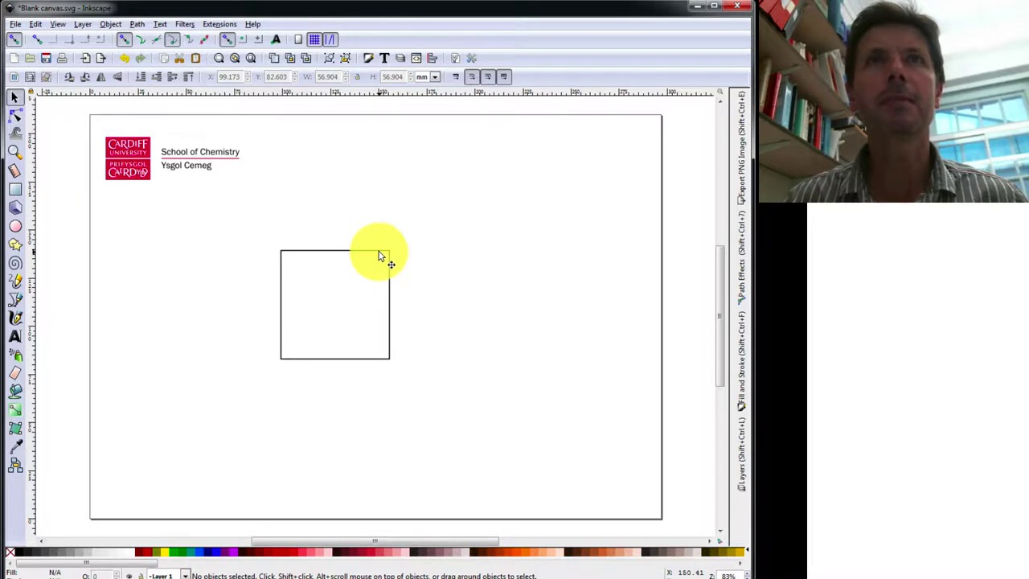
# Step: Try a purple fill on the square and remove the fill again
pyautogui.click(381, 255)
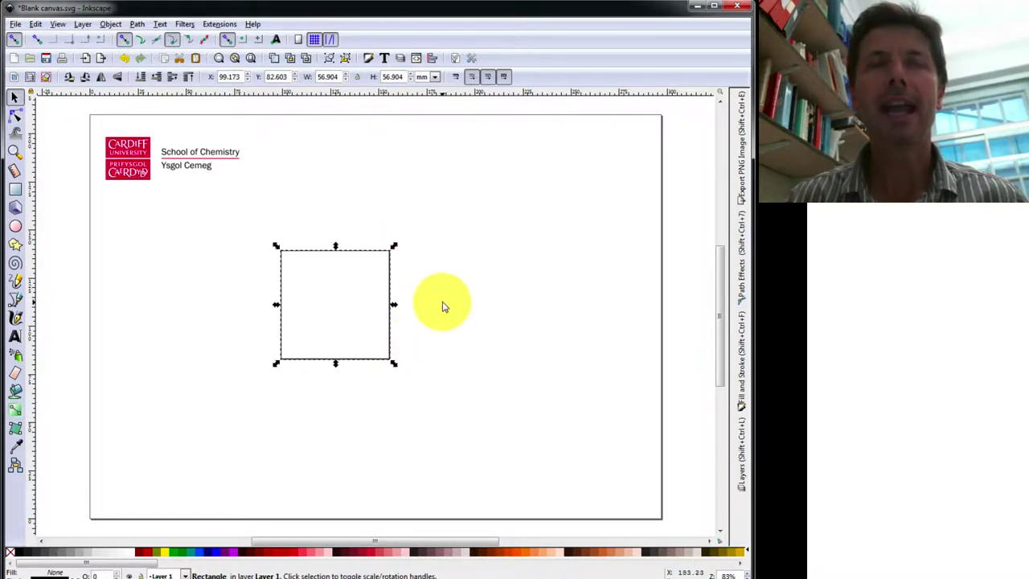
pyautogui.click(443, 308)
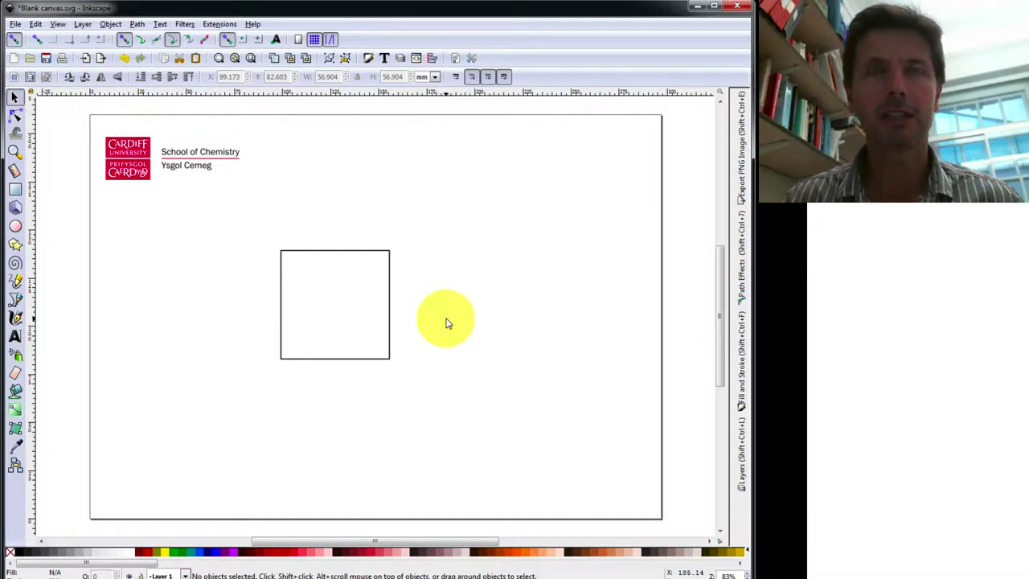
pyautogui.click(390, 308)
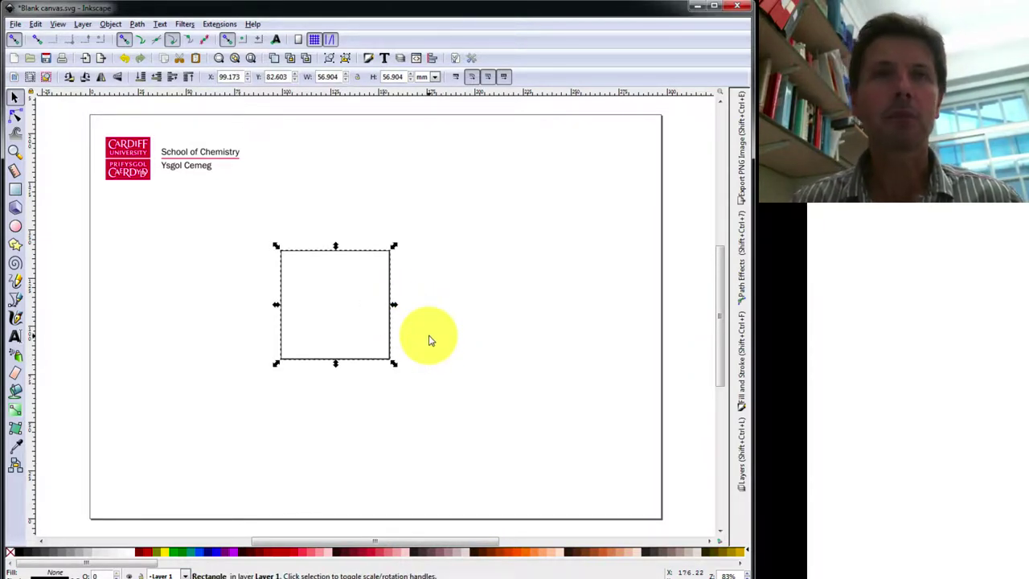
pyautogui.click(376, 303)
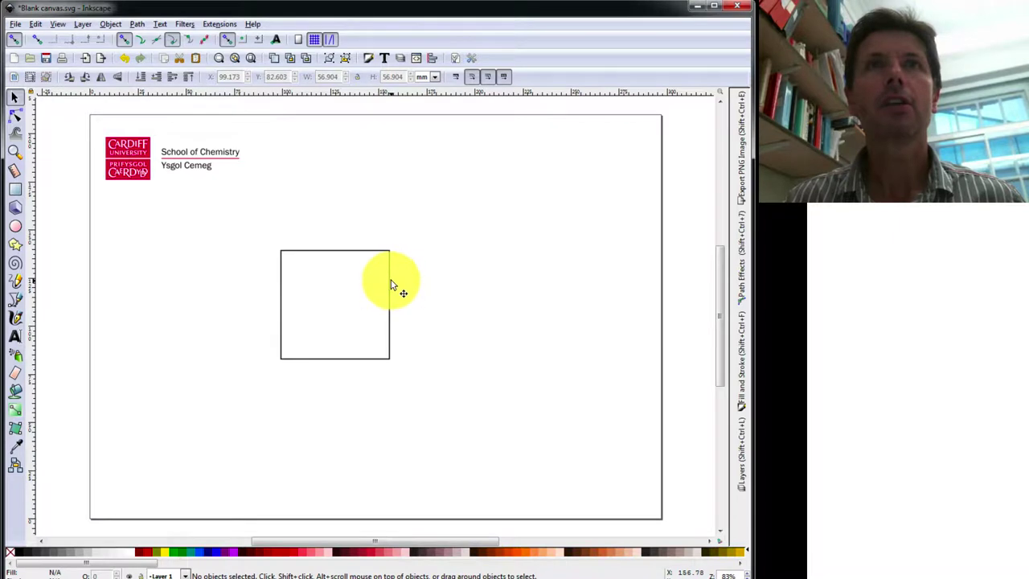
pyautogui.click(391, 285)
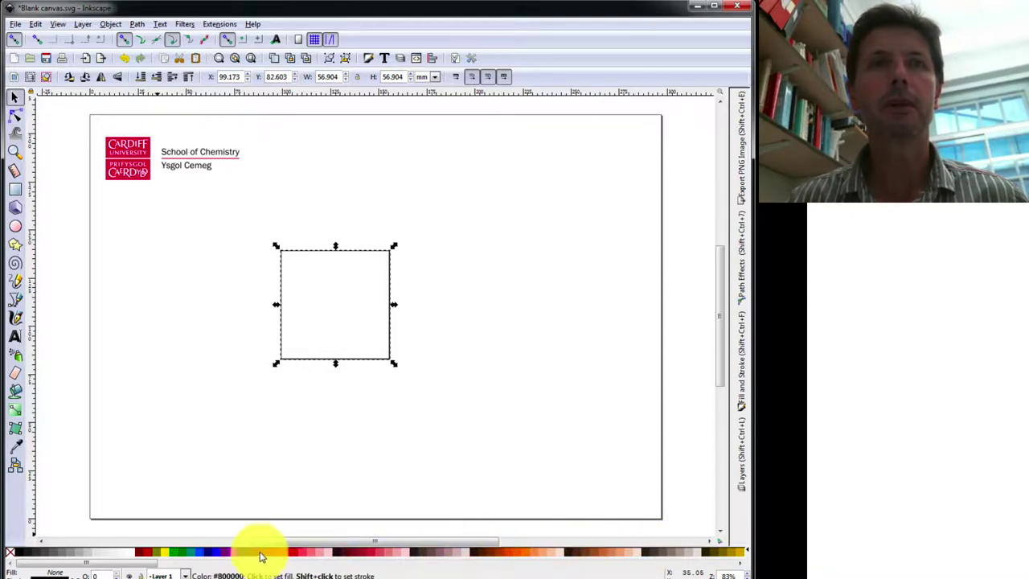
pyautogui.click(235, 551)
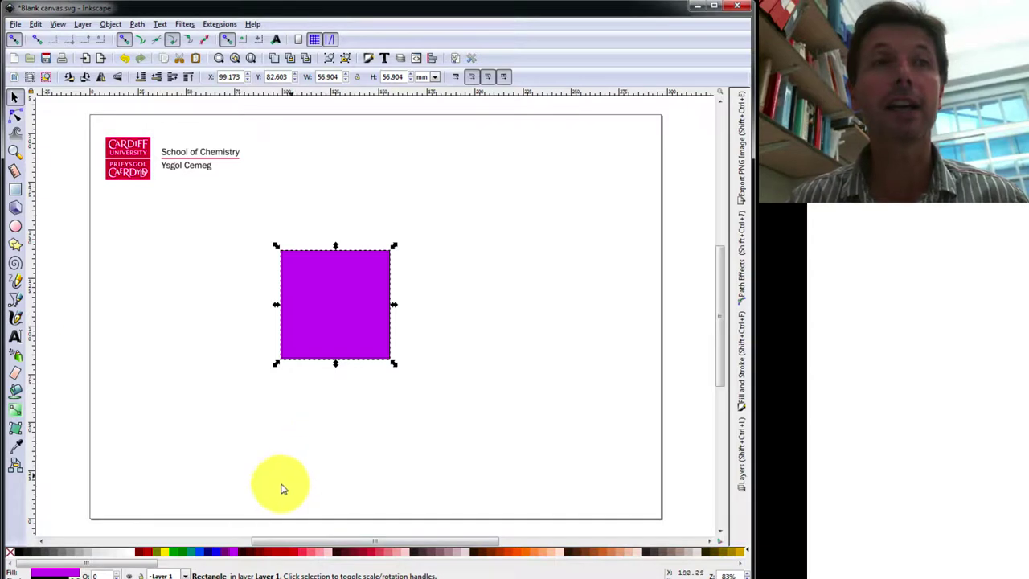
pyautogui.click(11, 554)
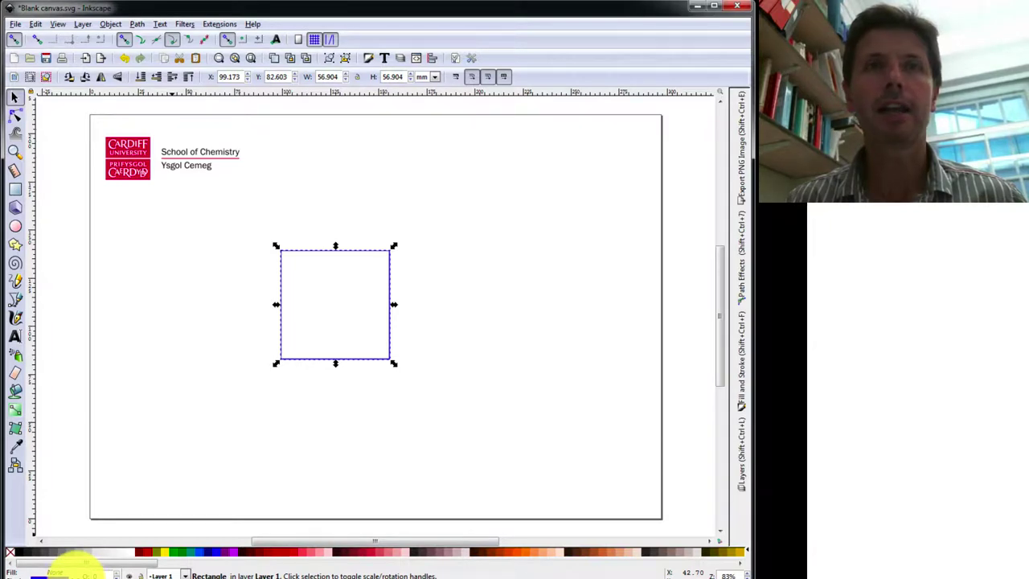
# Step: Try a 32 mm stroke on the square and settle on a stroke width of 1 mm
pyautogui.rightClick(78, 568)
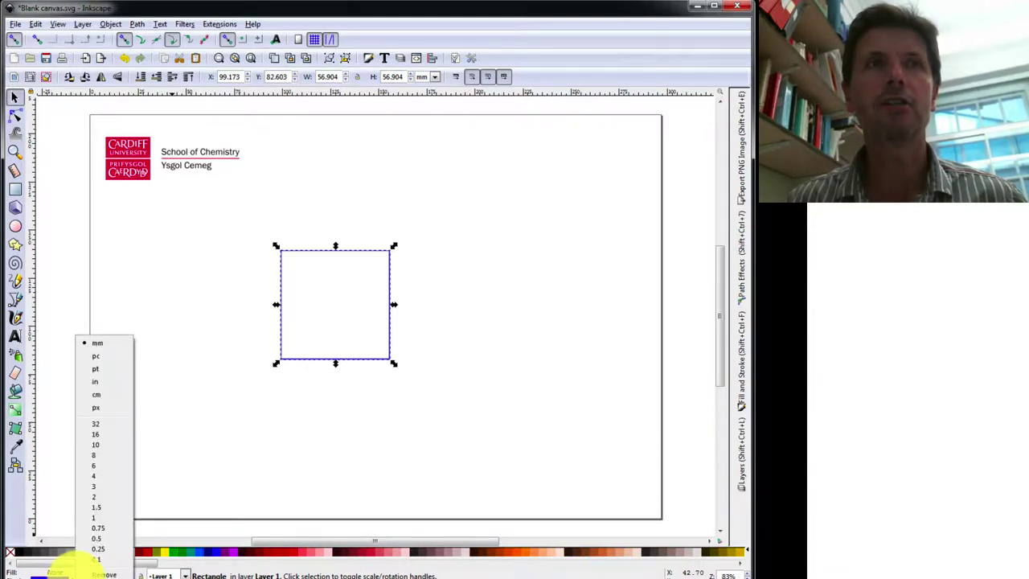
pyautogui.click(104, 427)
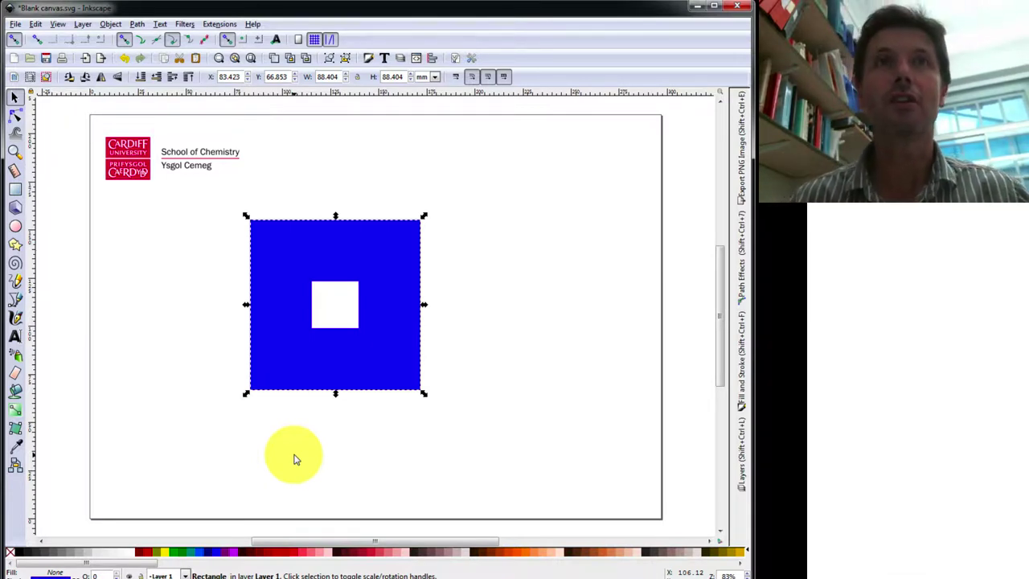
pyautogui.rightClick(76, 567)
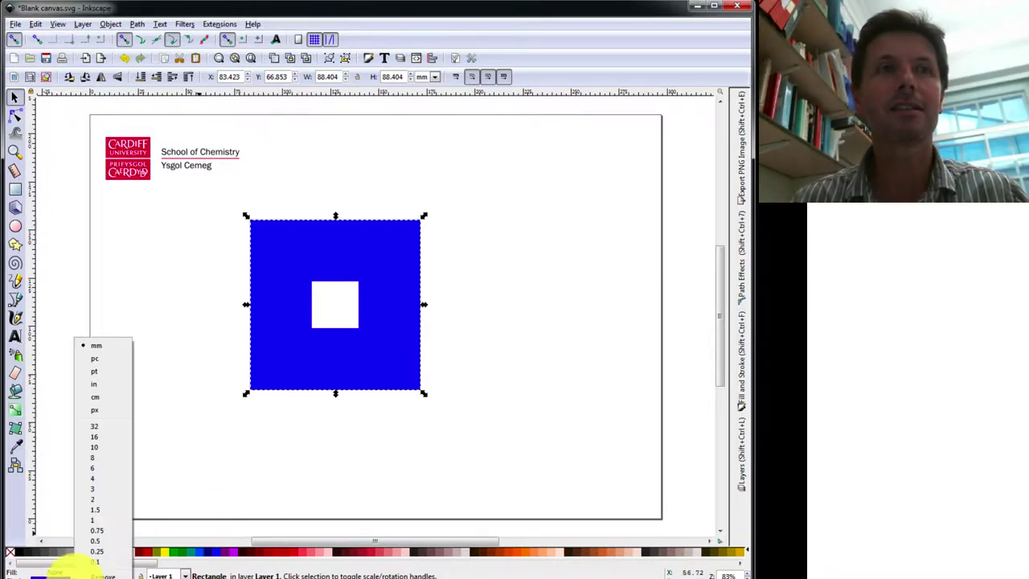
pyautogui.click(92, 520)
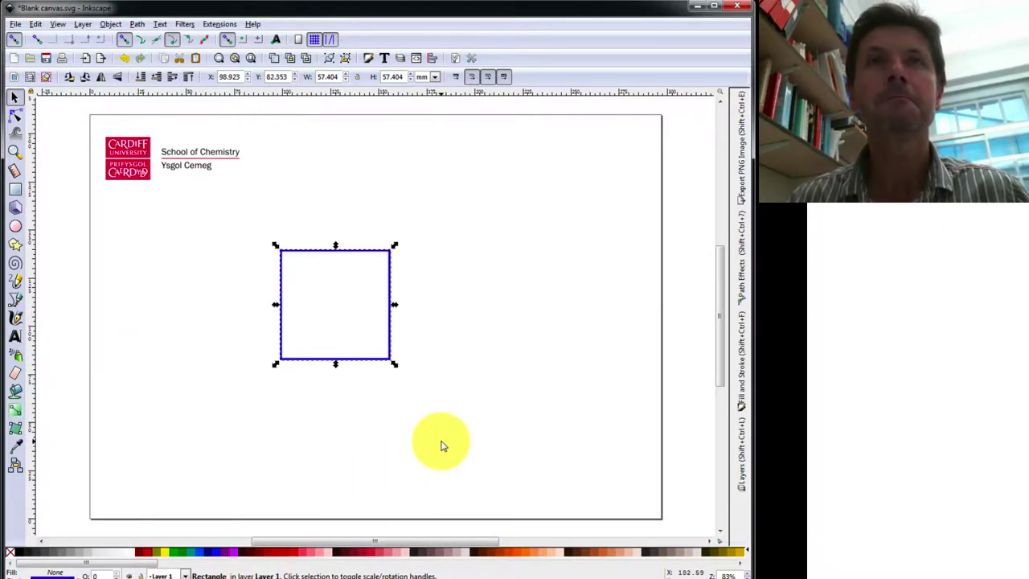
# Step: Scale the square proportionally to about 69 mm per side and stretch its width to about 115 mm
pyautogui.click(412, 360)
pyautogui.click(390, 340)
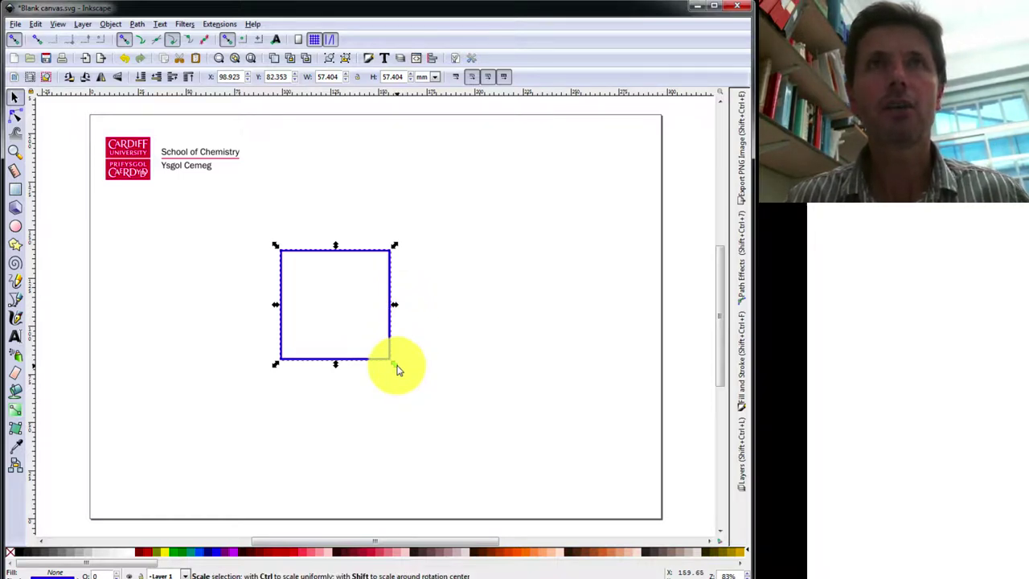
pyautogui.moveTo(396, 369); pyautogui.dragTo(489, 466)
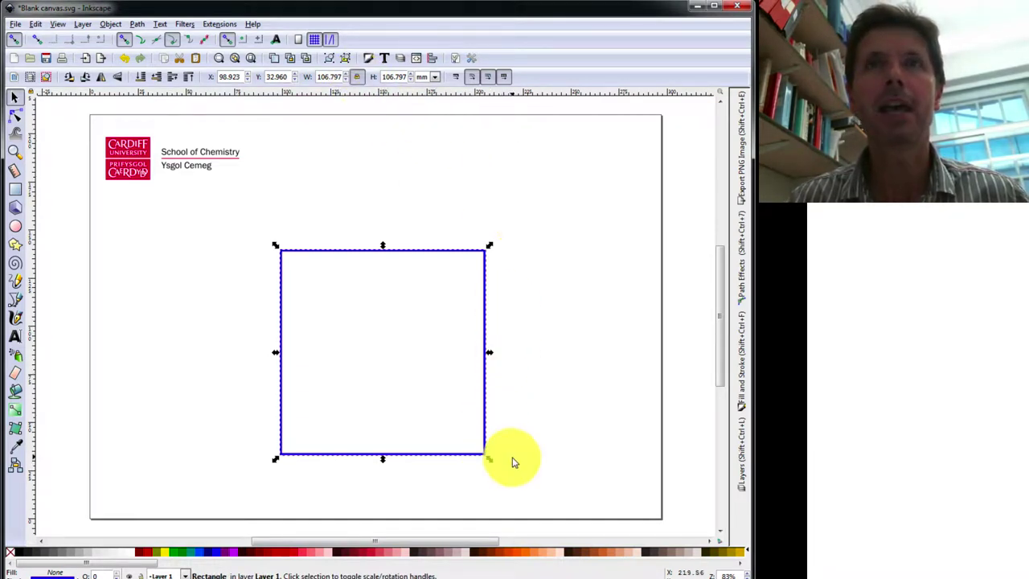
pyautogui.moveTo(492, 465); pyautogui.dragTo(415, 401)
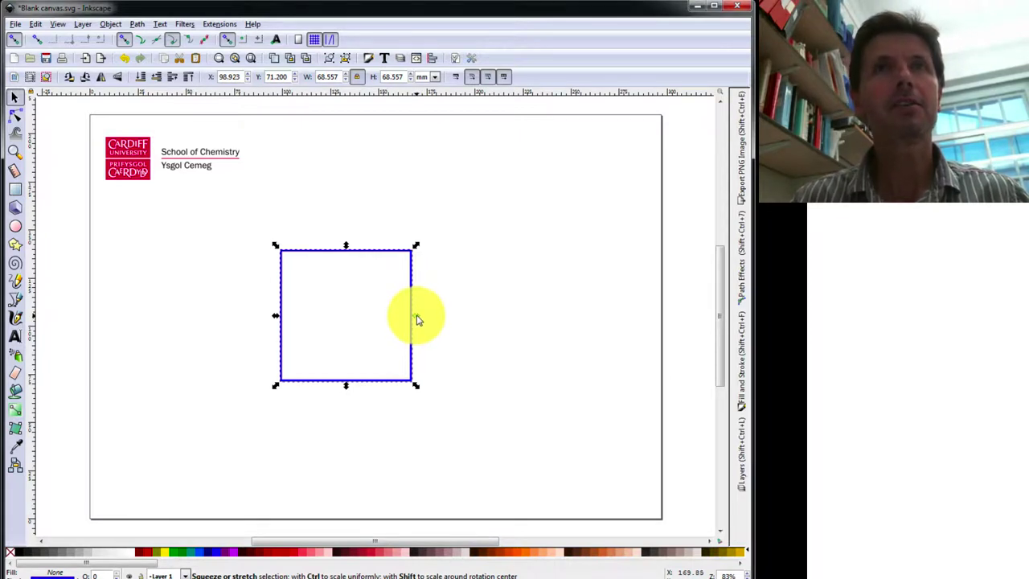
pyautogui.moveTo(416, 319); pyautogui.dragTo(503, 317)
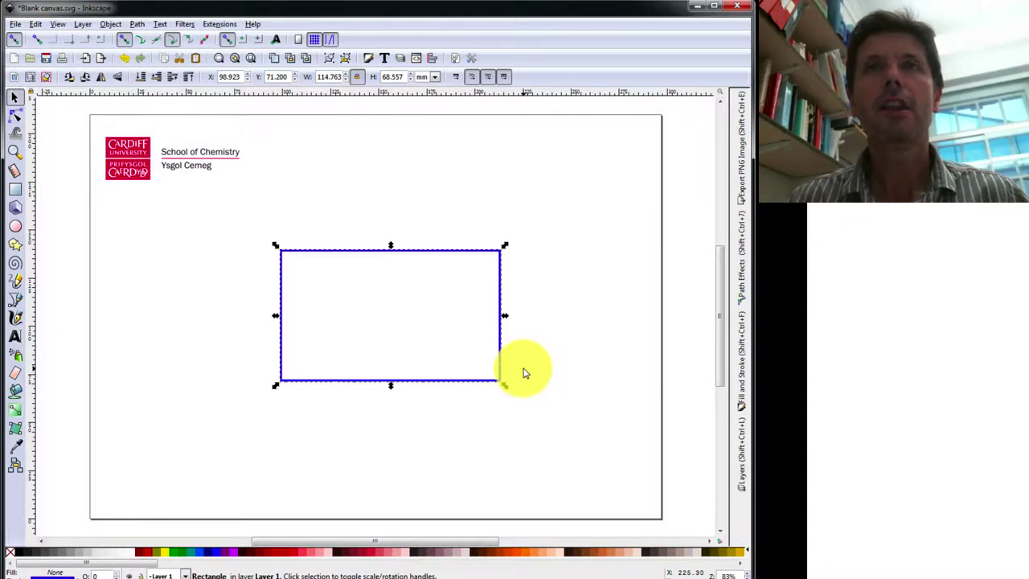
# Step: Try rotating the rectangle clockwise about its centre and undo the rotation
pyautogui.click(500, 348)
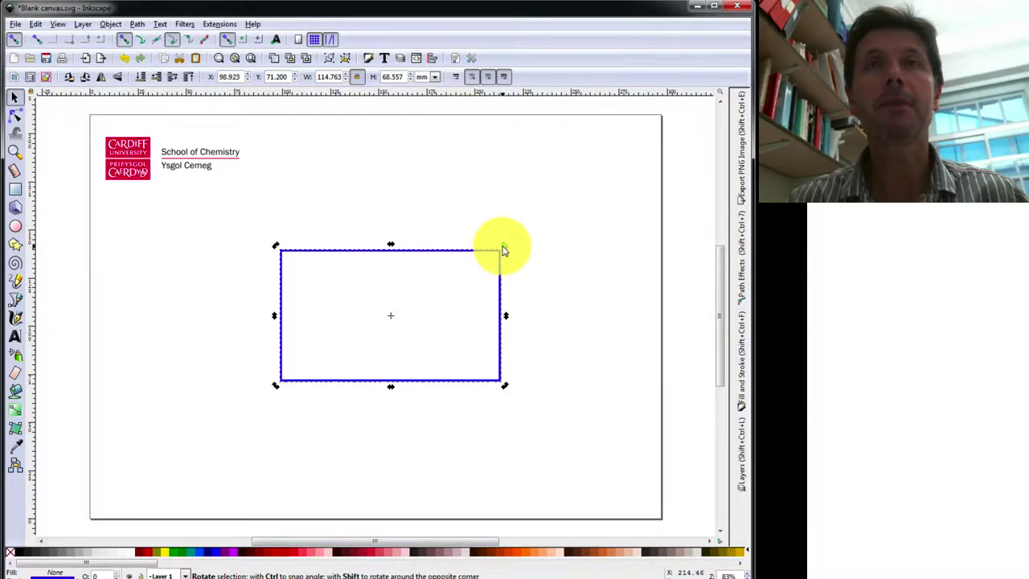
pyautogui.moveTo(505, 247); pyautogui.dragTo(498, 351)
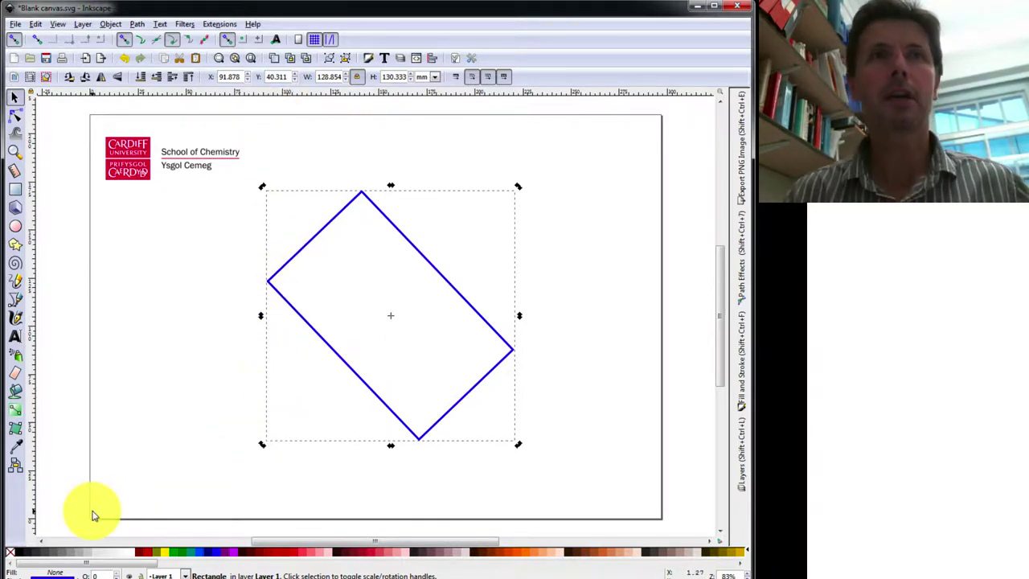
pyautogui.press('ctrl')
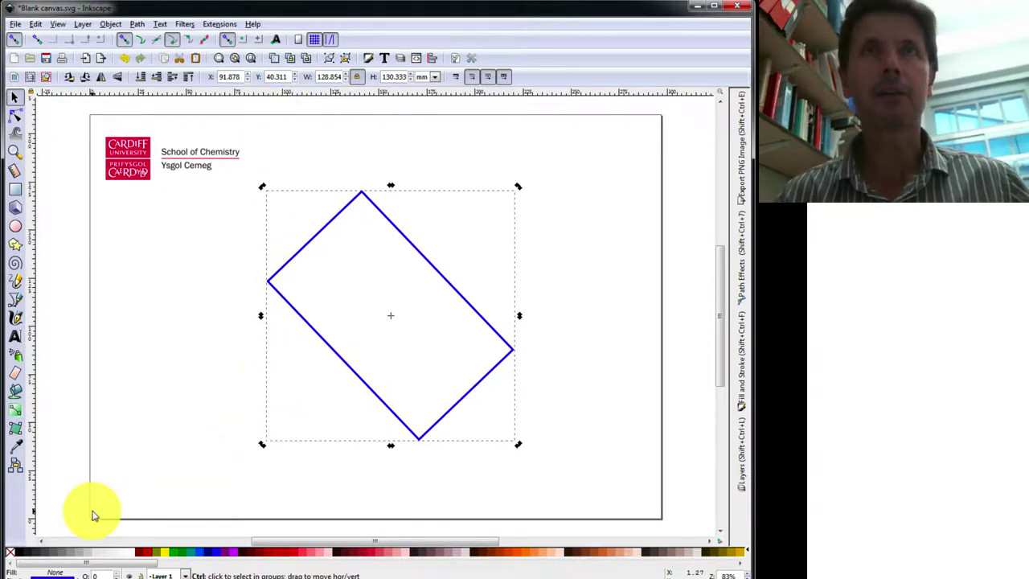
pyautogui.hotkey('ctrl', 'z')
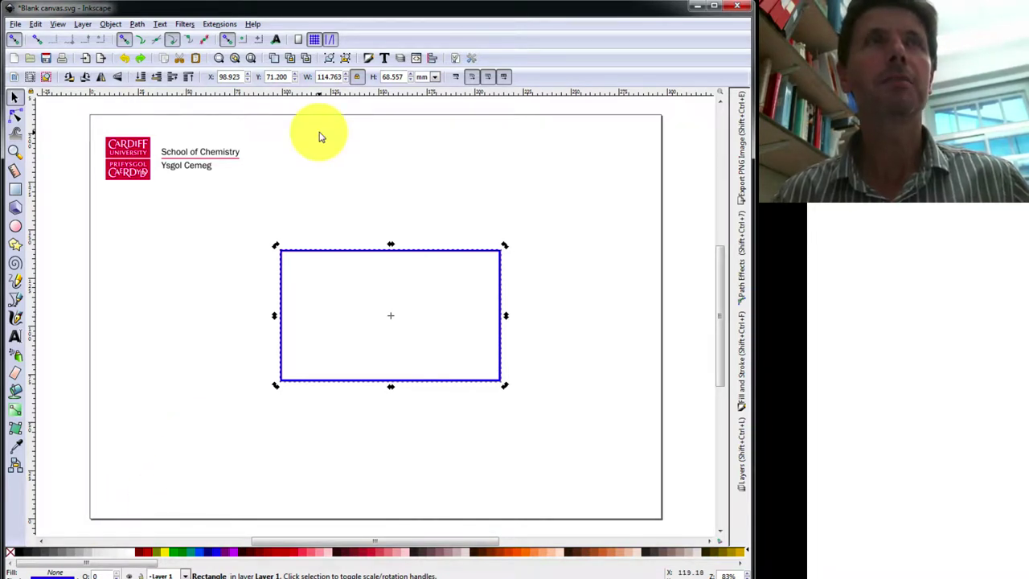
pyautogui.click(138, 64)
pyautogui.click(129, 64)
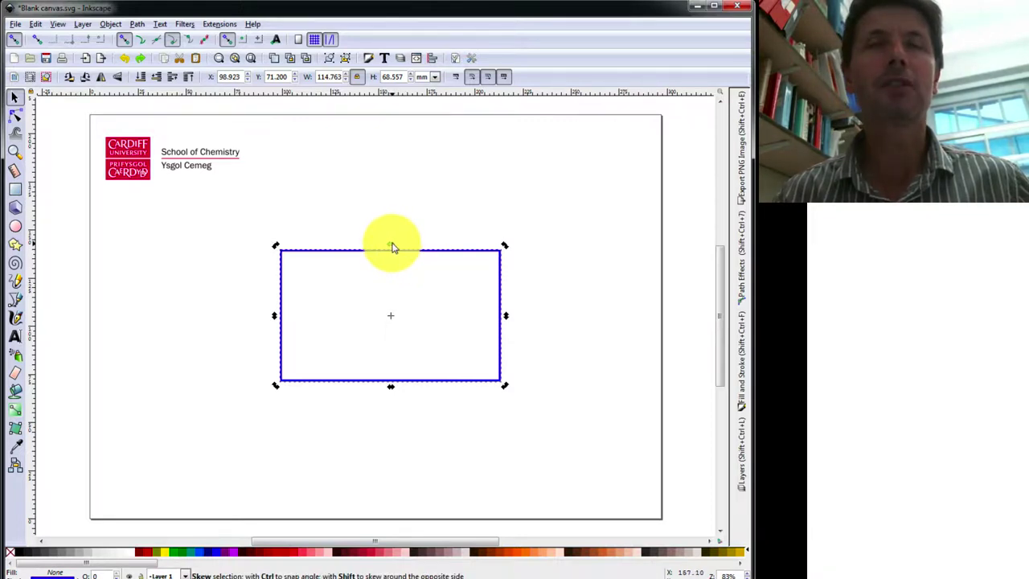
# Step: Skew the rectangle horizontally into a right-leaning parallelogram about 158 mm wide overall
pyautogui.moveTo(393, 247); pyautogui.dragTo(433, 248)
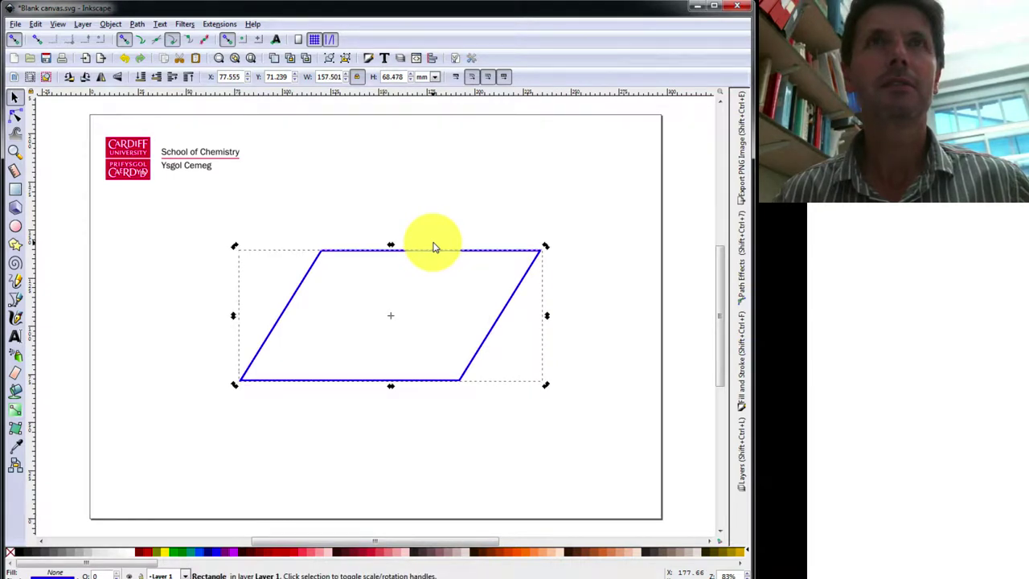
pyautogui.click(447, 232)
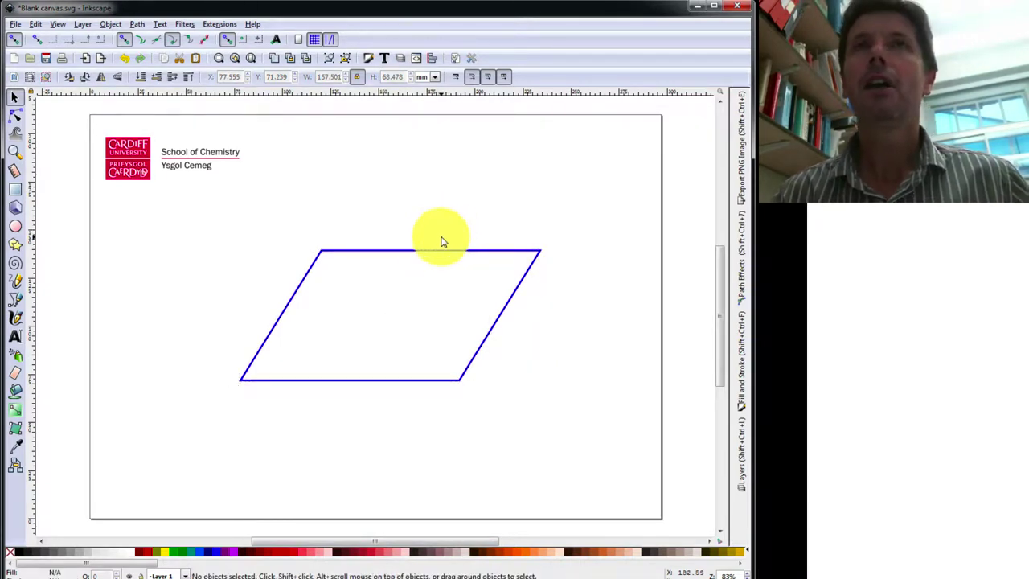
pyautogui.click(446, 254)
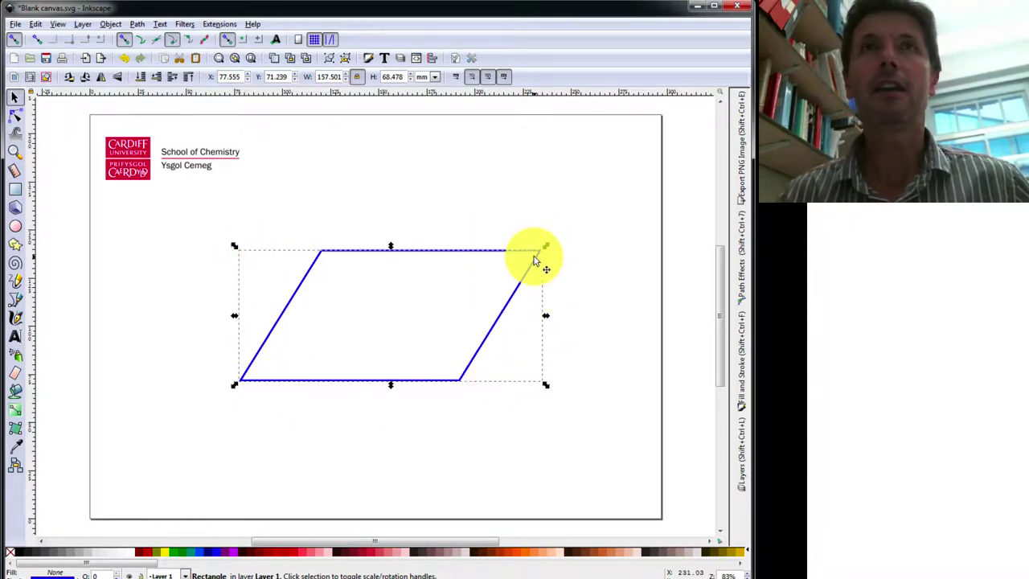
# Step: Draw an ellipse with radii of about 24 by 25 mm across the parallelogram's upper edge and fill it dark red
pyautogui.click(15, 226)
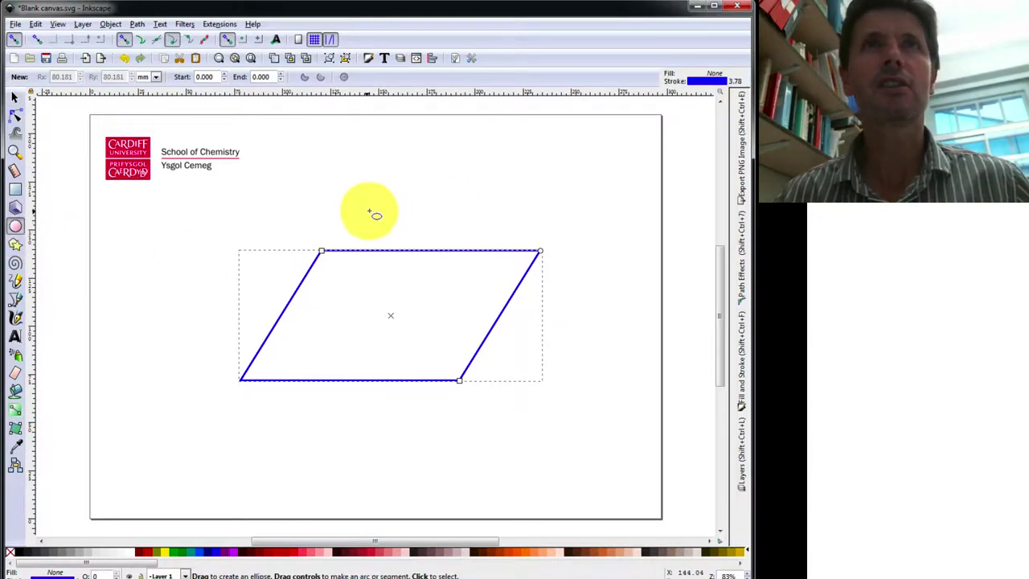
pyautogui.moveTo(374, 212); pyautogui.dragTo(464, 306)
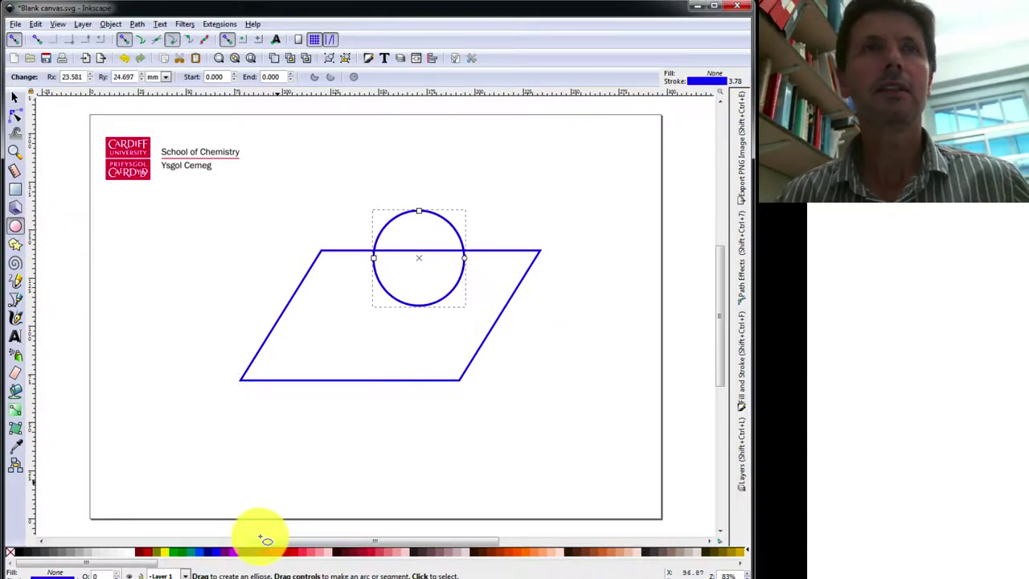
pyautogui.click(144, 552)
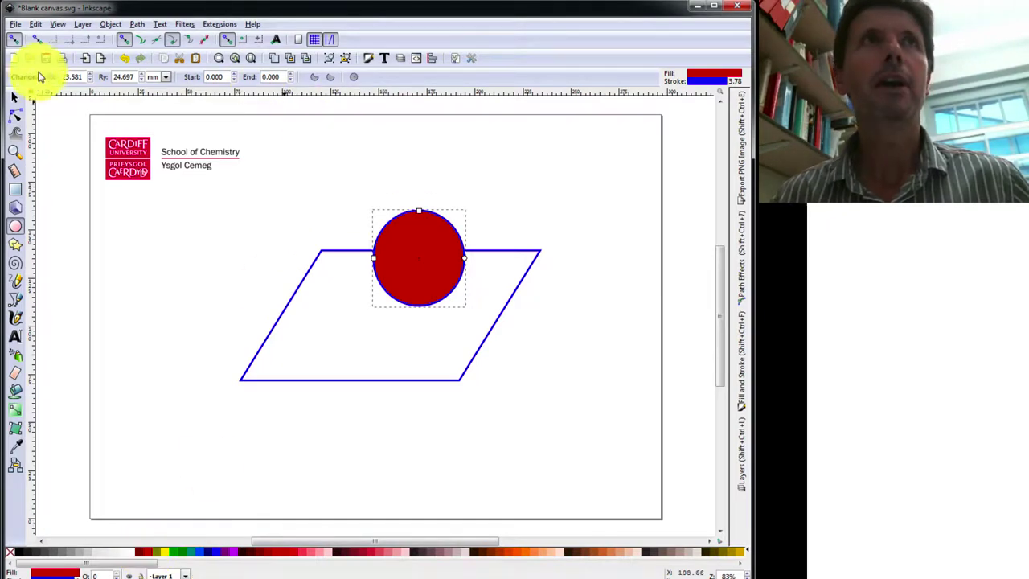
# Step: Nudge the red ellipse slightly and lower it to the bottom of the stack, behind the parallelogram
pyautogui.click(14, 97)
pyautogui.click(438, 239)
pyautogui.moveTo(430, 251)
pyautogui.mouseDown()
pyautogui.moveTo(404, 344)
pyautogui.moveTo(439, 273)
pyautogui.moveTo(433, 252)
pyautogui.mouseUp()
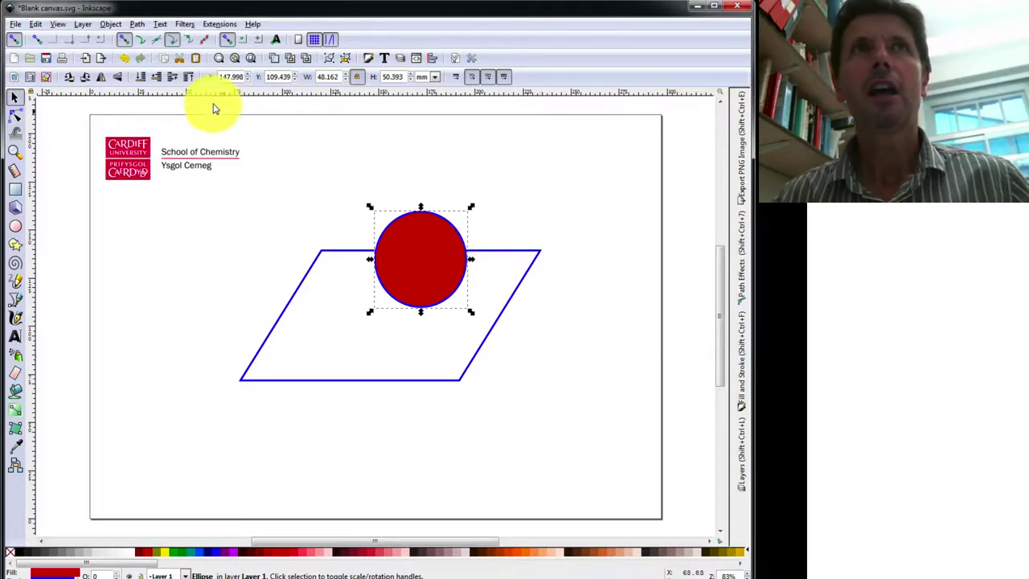
pyautogui.click(140, 78)
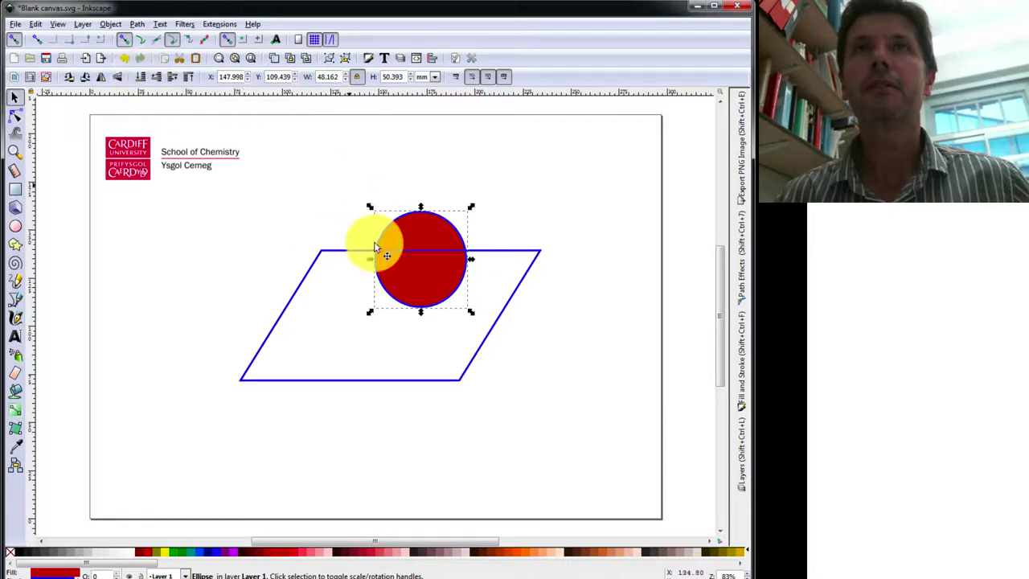
# Step: Nudge the red ellipse slightly up and left, and delete the parallelogram
pyautogui.moveTo(432, 281)
pyautogui.mouseDown()
pyautogui.moveTo(398, 315)
pyautogui.moveTo(398, 341)
pyautogui.moveTo(424, 277)
pyautogui.mouseUp()
pyautogui.click(575, 455)
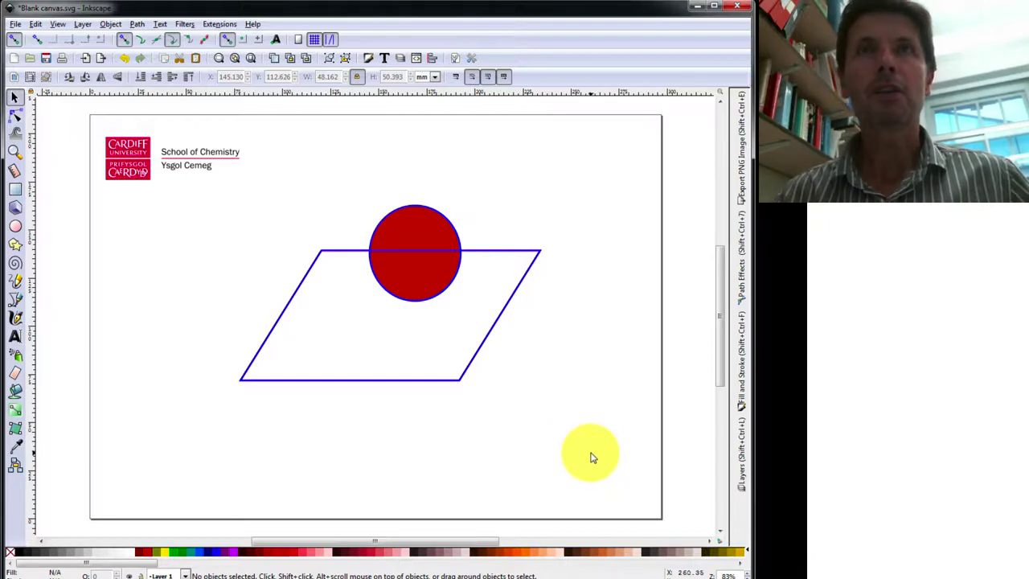
pyautogui.click(486, 343)
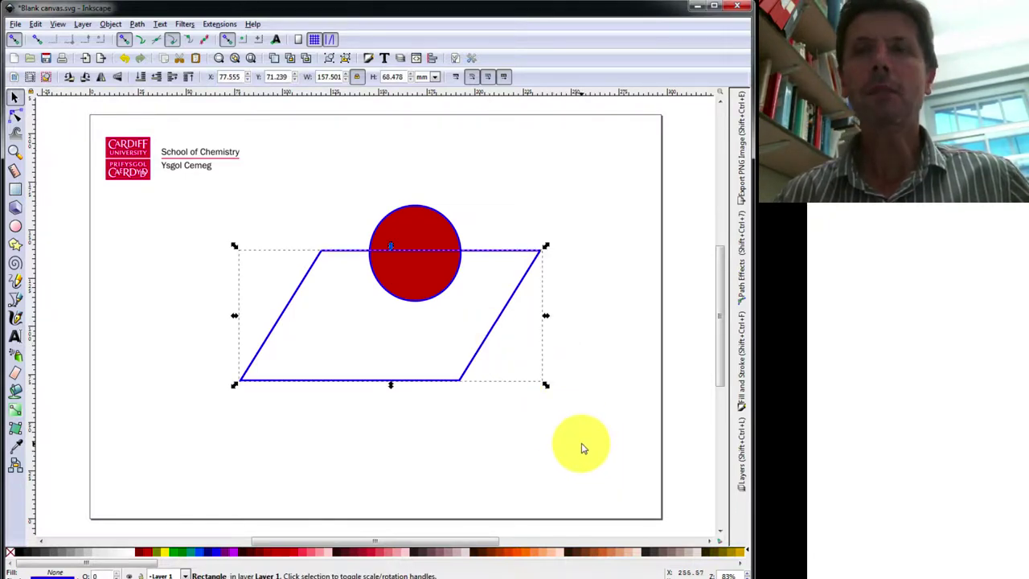
pyautogui.press('Delete')
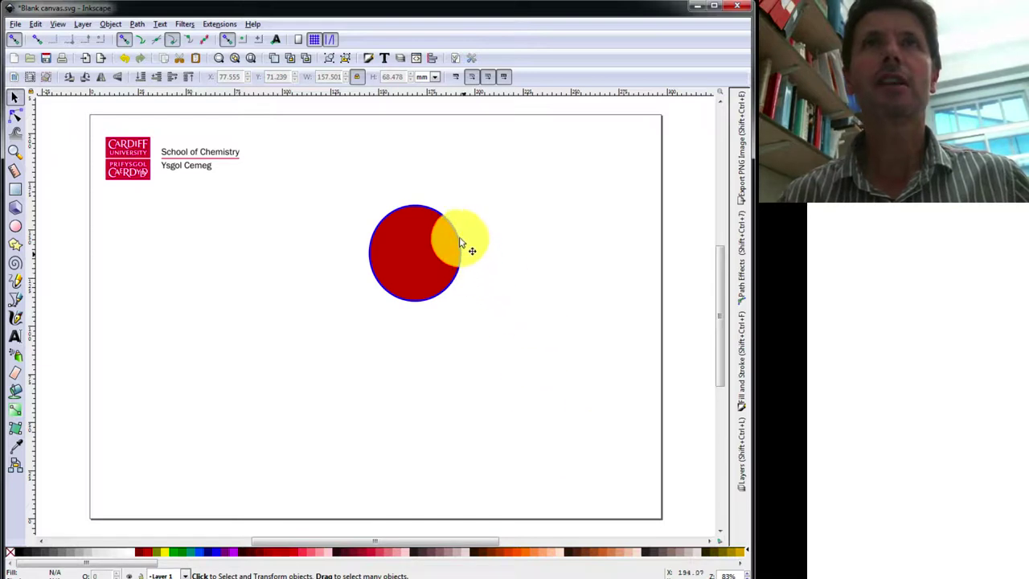
# Step: Resize the red ellipse into a tall, thin petal about 6.4 mm wide and 52 mm high
pyautogui.click(460, 268)
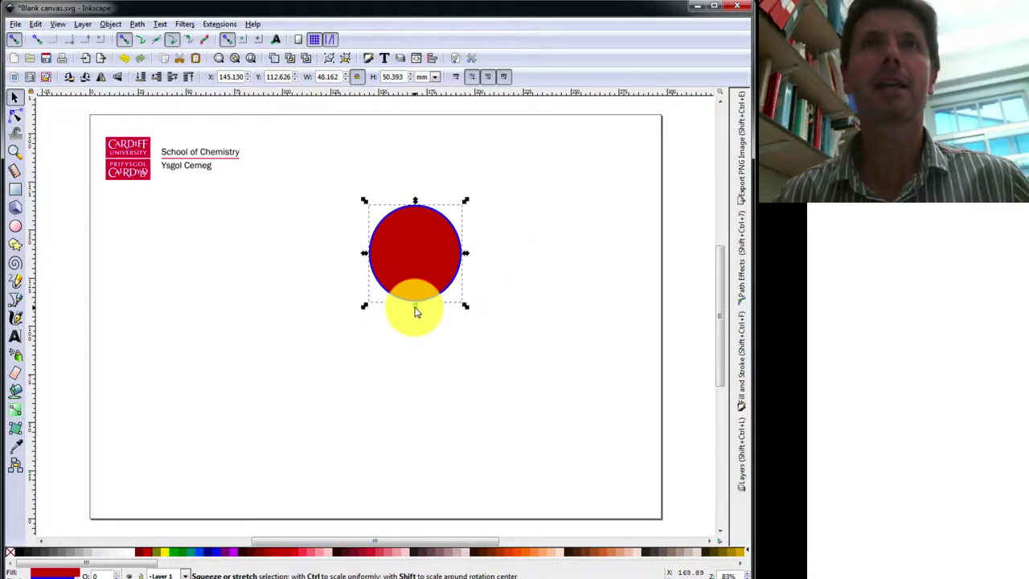
pyautogui.moveTo(416, 312); pyautogui.dragTo(415, 398)
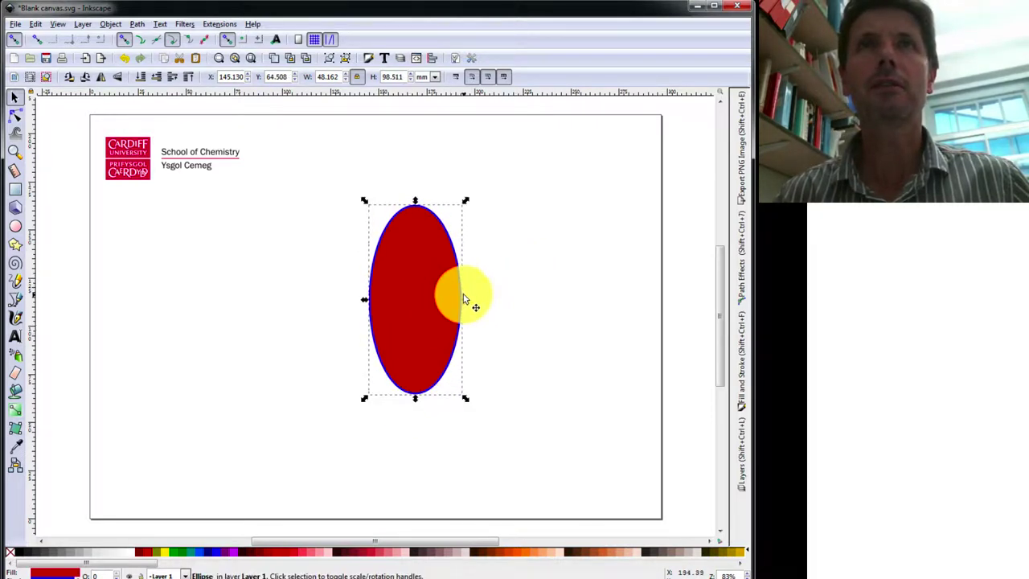
pyautogui.moveTo(466, 299); pyautogui.dragTo(396, 305)
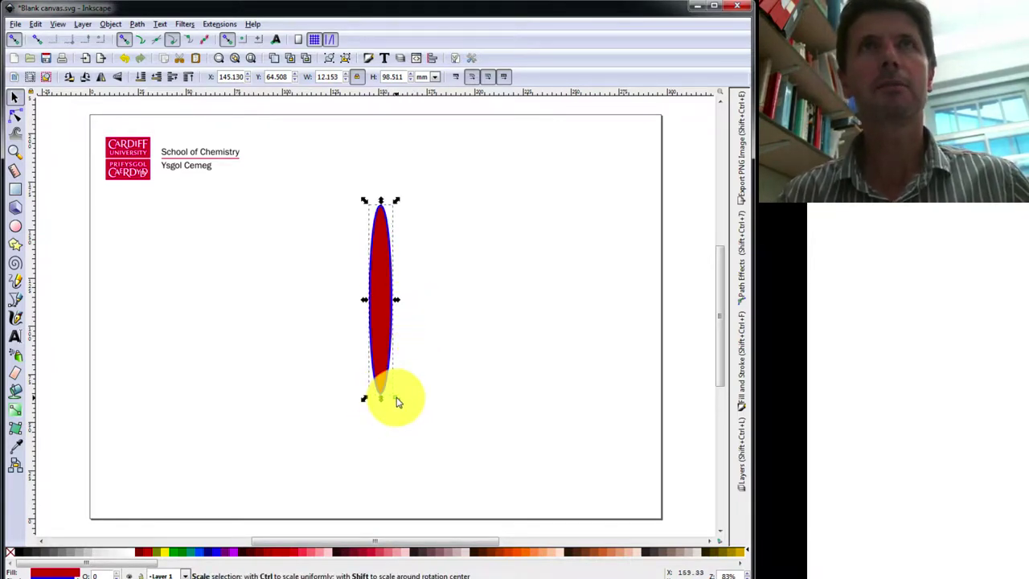
pyautogui.moveTo(397, 401); pyautogui.dragTo(387, 371)
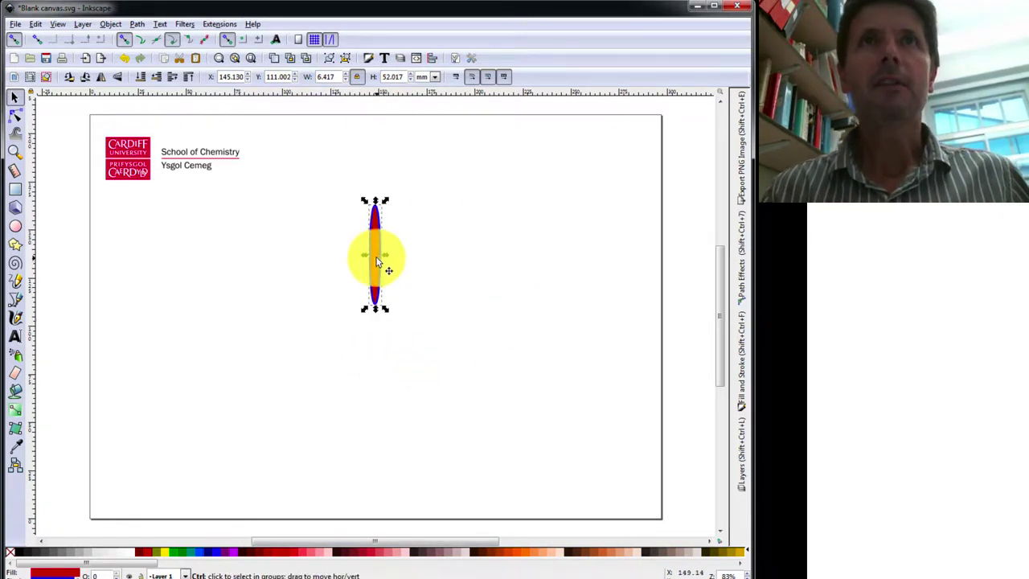
# Step: Set the thin ellipse's stroke width to 0.25 mm
pyautogui.keyDown('ctrl'); pyautogui.scroll(3, 378, 261); pyautogui.keyUp('ctrl')
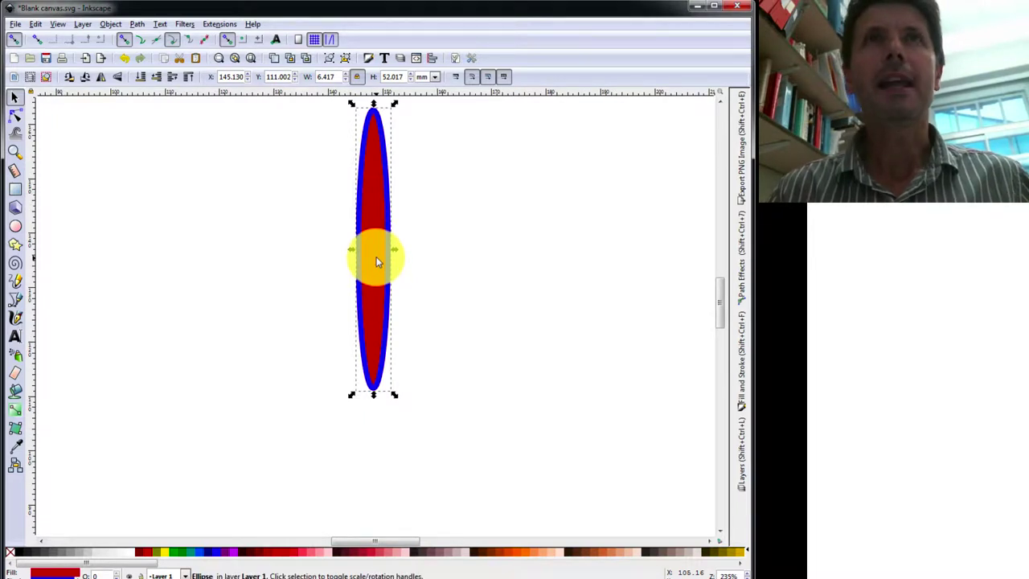
pyautogui.scroll(2, 376, 257)
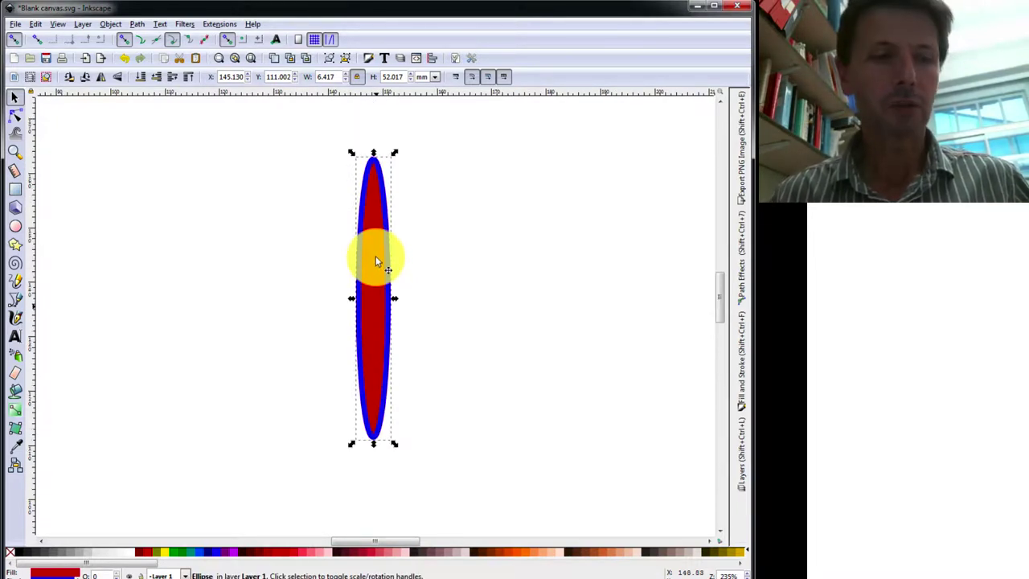
pyautogui.keyDown('ctrl'); pyautogui.scroll(1, 385, 299); pyautogui.keyUp('ctrl')
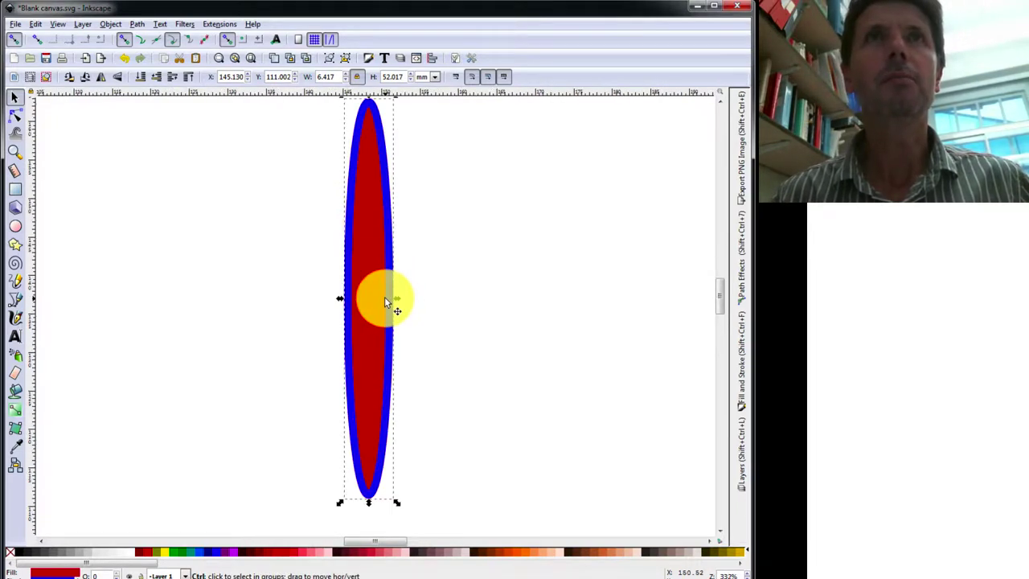
pyautogui.scroll(-1, 385, 300)
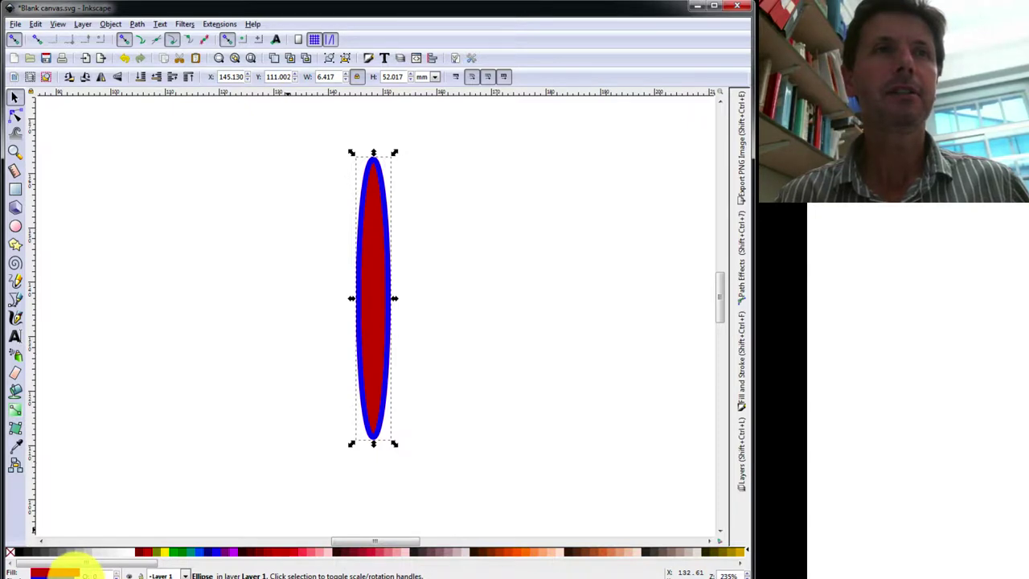
pyautogui.rightClick(84, 572)
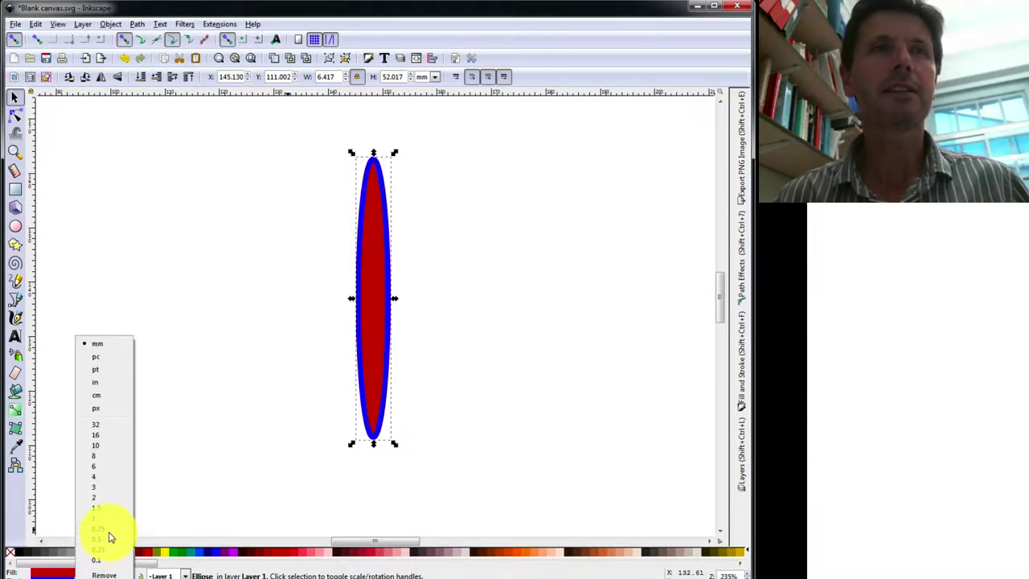
pyautogui.click(104, 551)
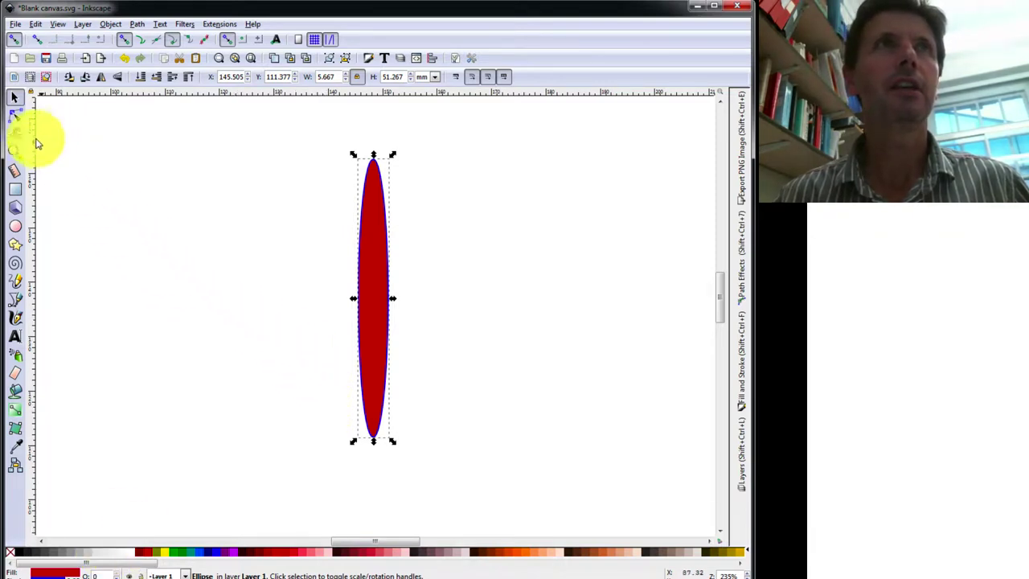
# Step: Move the thin ellipse's centre of rotation down to its bottom tip
pyautogui.click(201, 206)
pyautogui.click(381, 272)
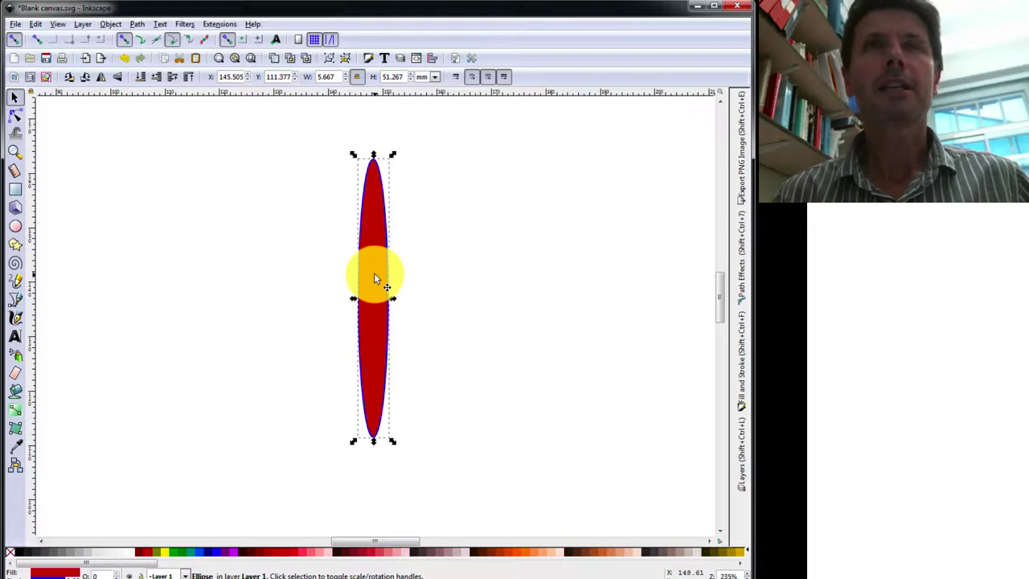
pyautogui.click(374, 274)
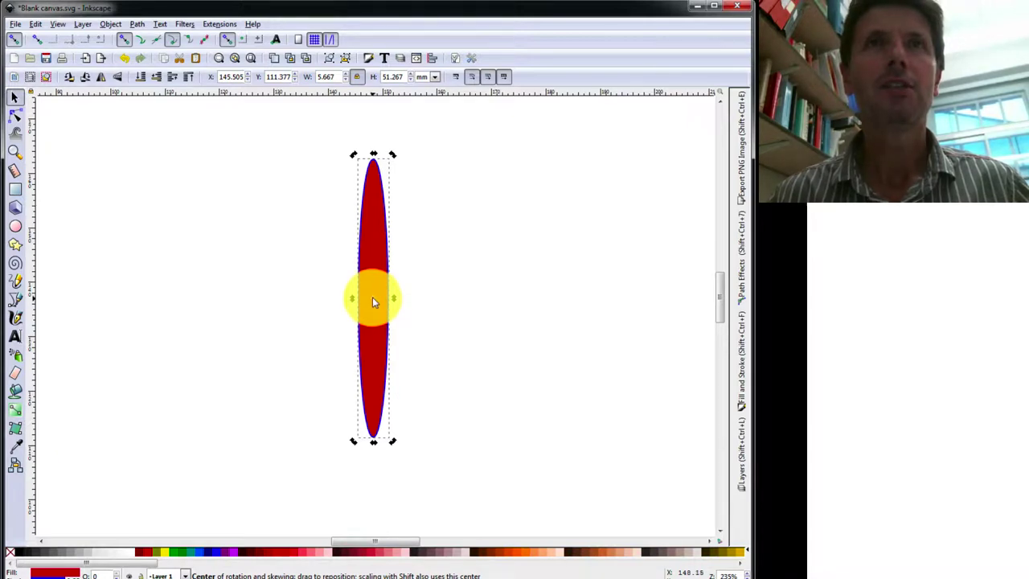
pyautogui.moveTo(374, 301); pyautogui.dragTo(375, 440)
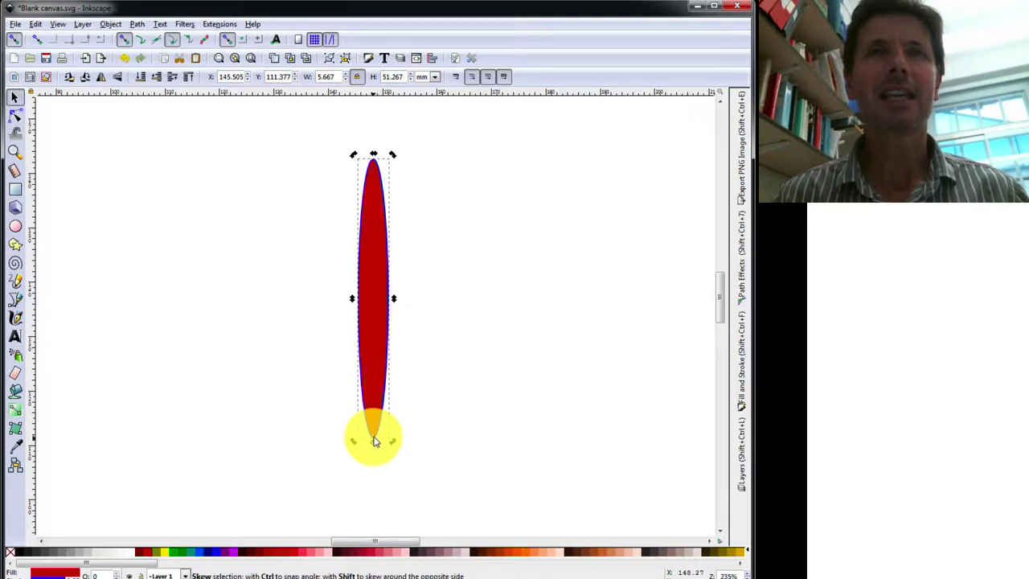
pyautogui.moveTo(373, 439); pyautogui.dragTo(376, 396)
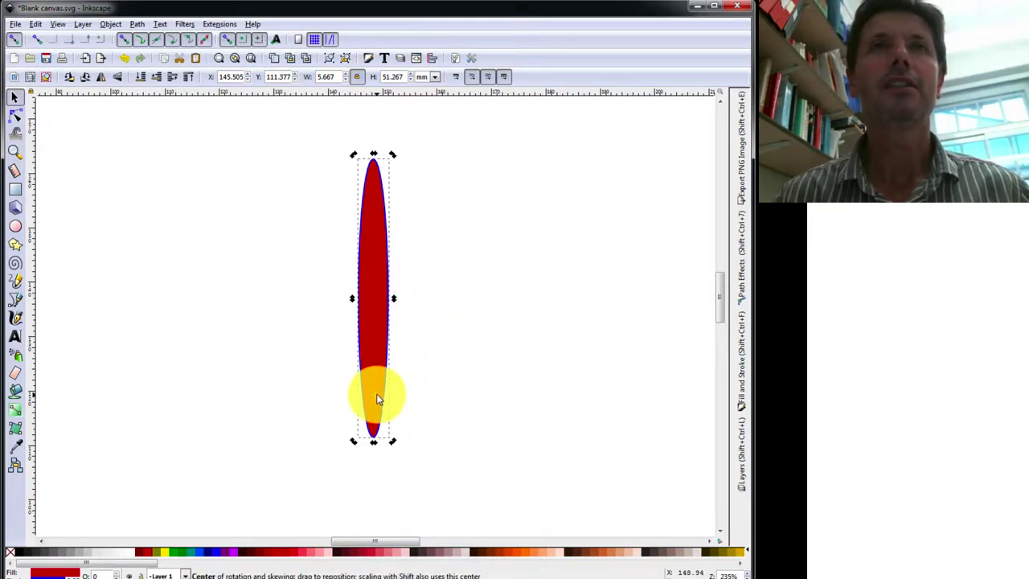
pyautogui.moveTo(378, 398); pyautogui.dragTo(373, 435)
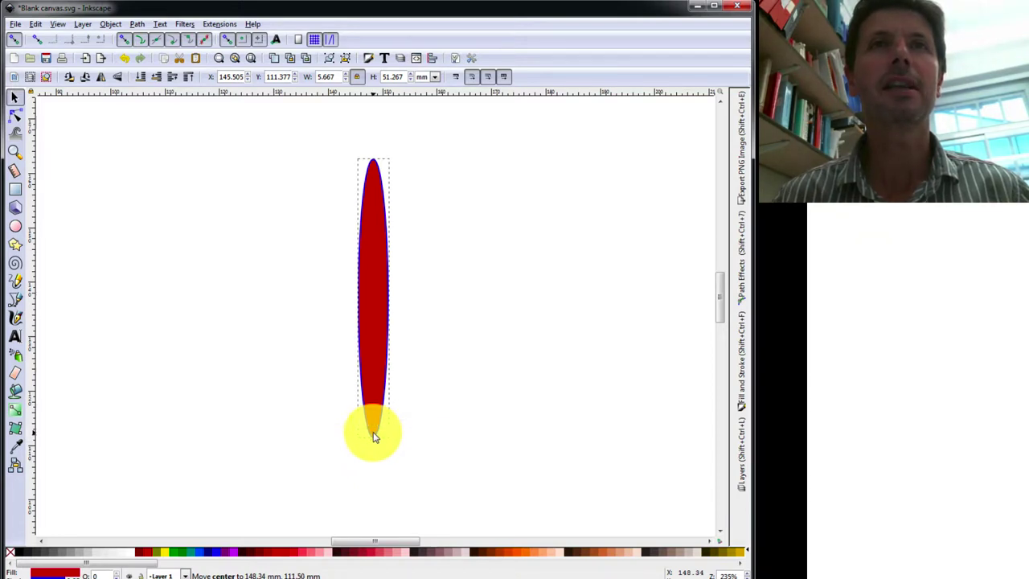
pyautogui.moveTo(373, 435); pyautogui.dragTo(375, 437)
pyautogui.click(373, 435)
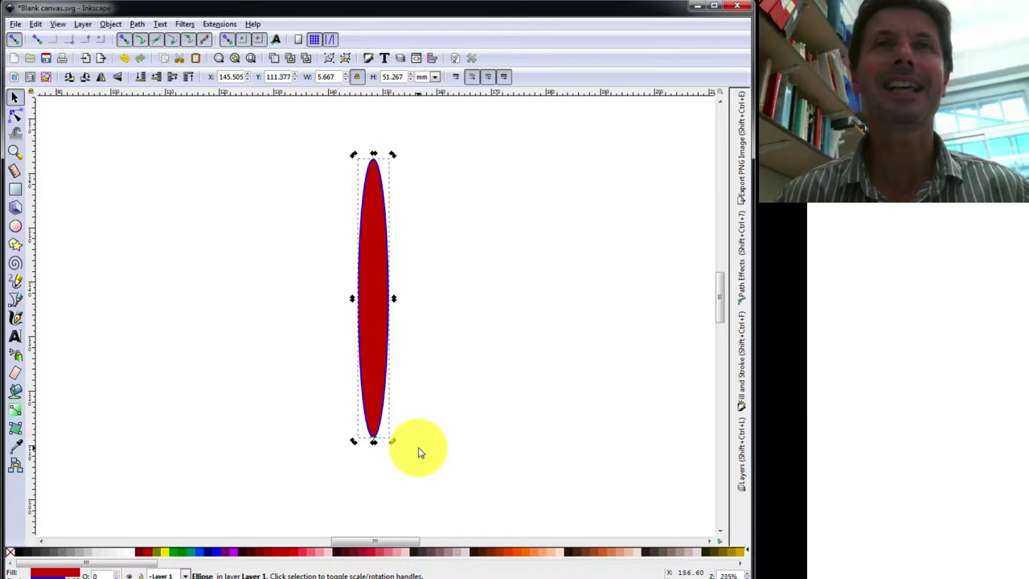
# Step: Duplicate the thin ellipse in place and check the stacked copies by selecting the whole area around them
pyautogui.click(375, 288)
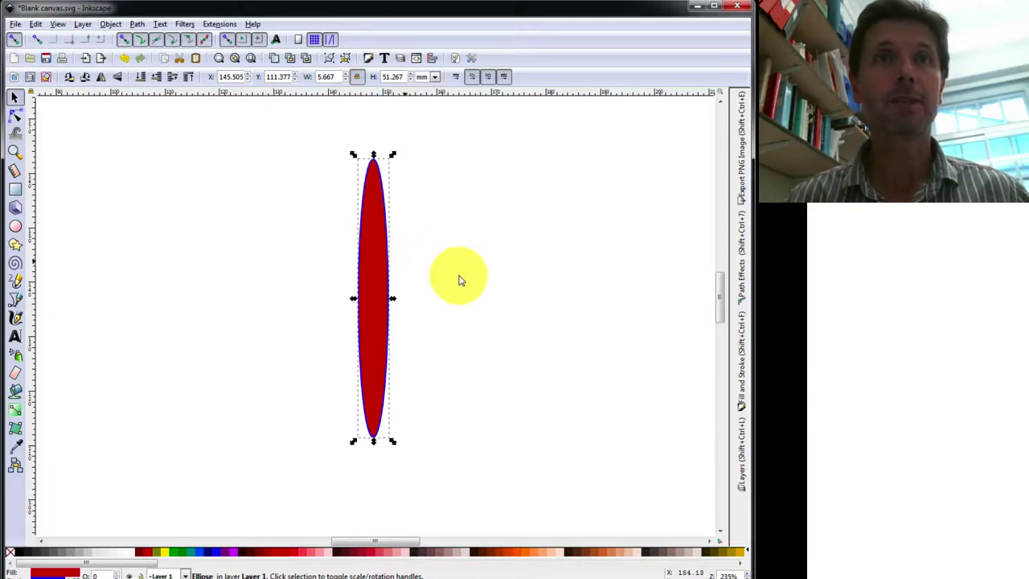
pyautogui.press('ctrl')
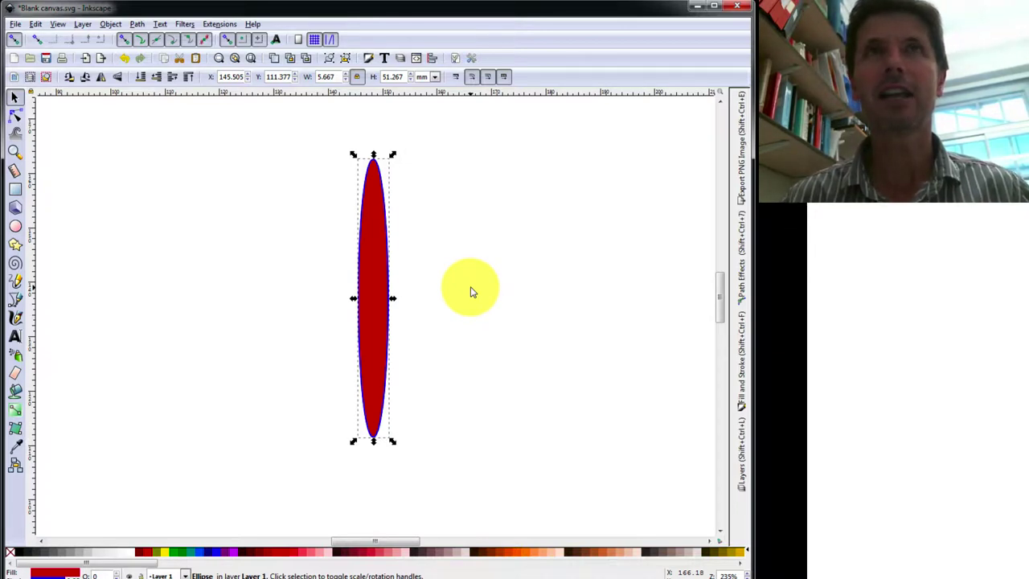
pyautogui.click(472, 292)
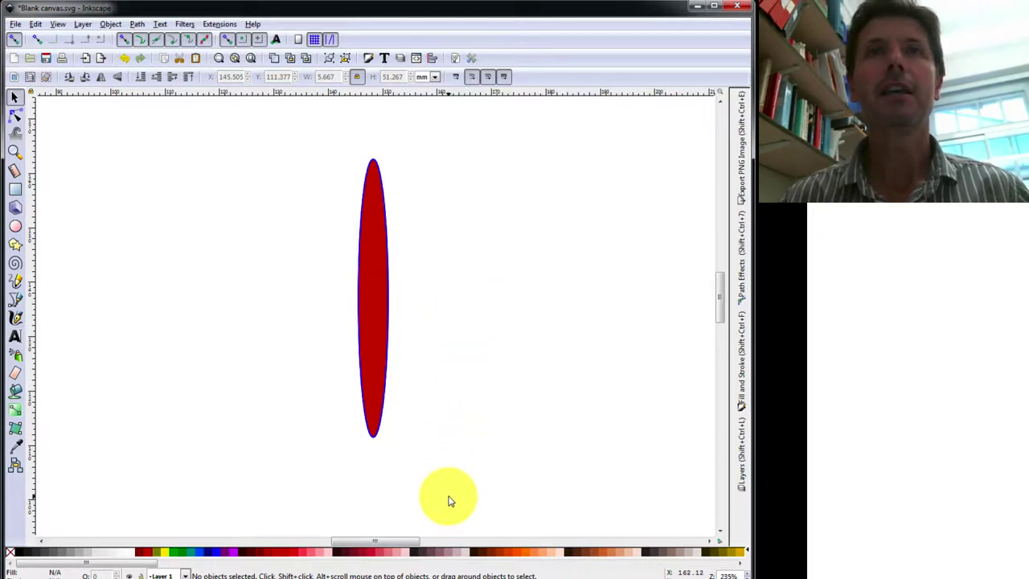
pyautogui.moveTo(451, 500); pyautogui.dragTo(298, 130)
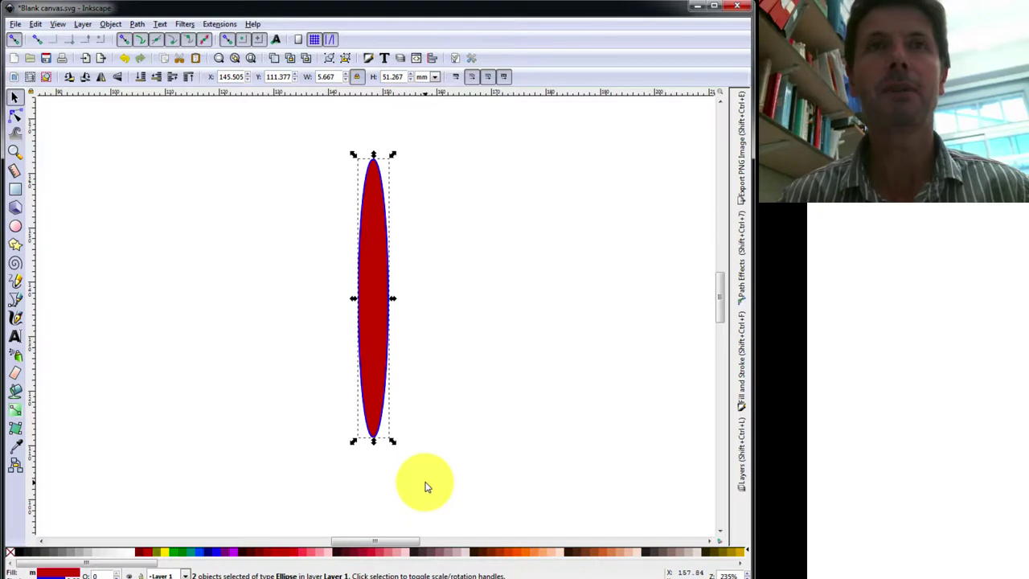
pyautogui.click(482, 362)
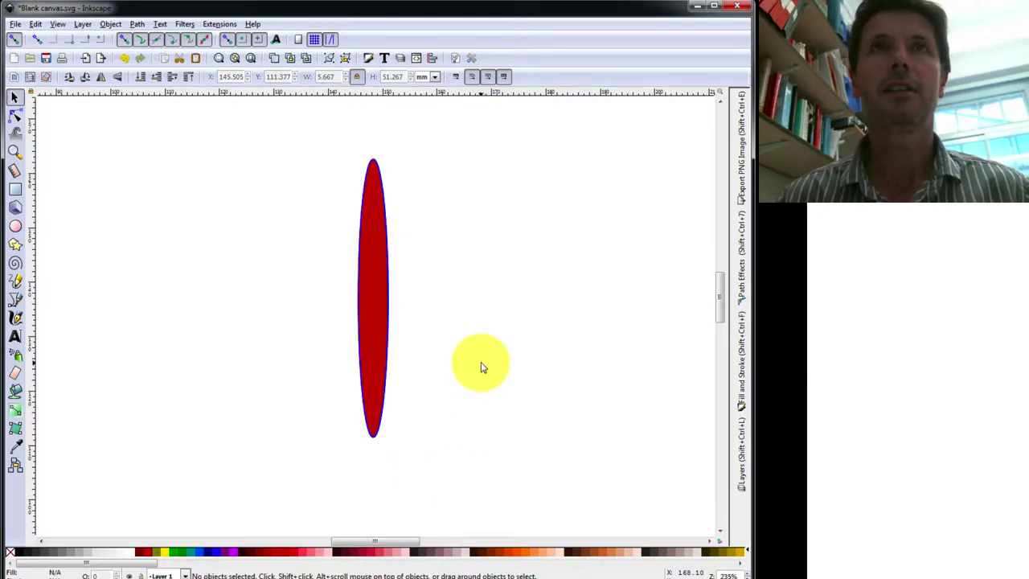
# Step: Rotate the top copy of the ellipse about 15° clockwise around its bottom tip
pyautogui.click(367, 286)
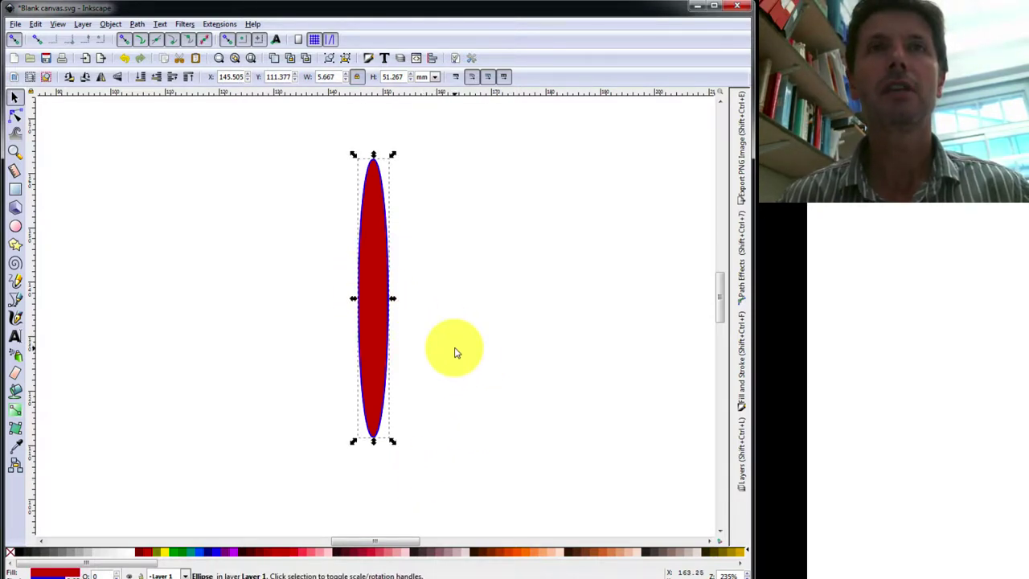
pyautogui.click(373, 281)
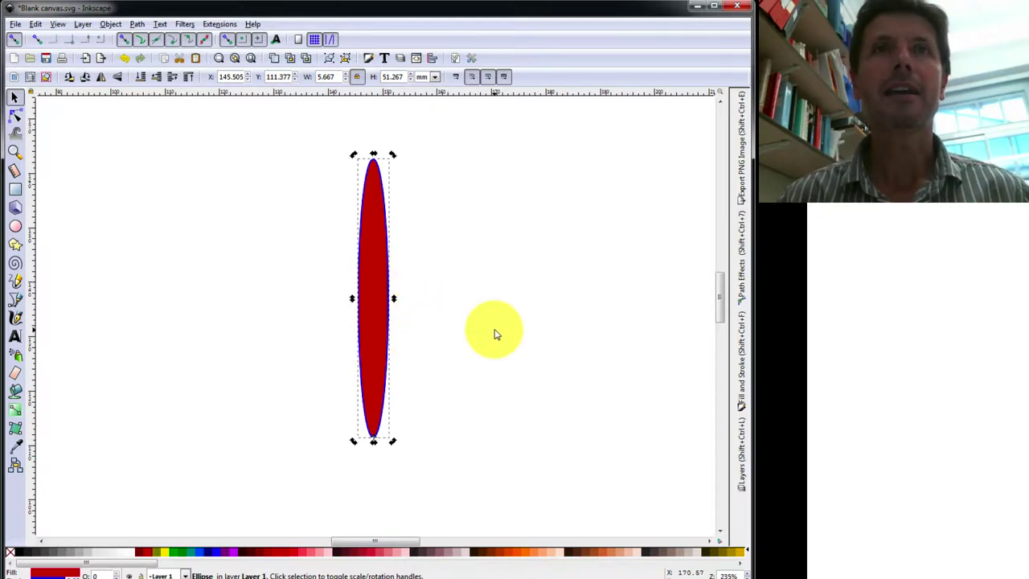
pyautogui.click(375, 439)
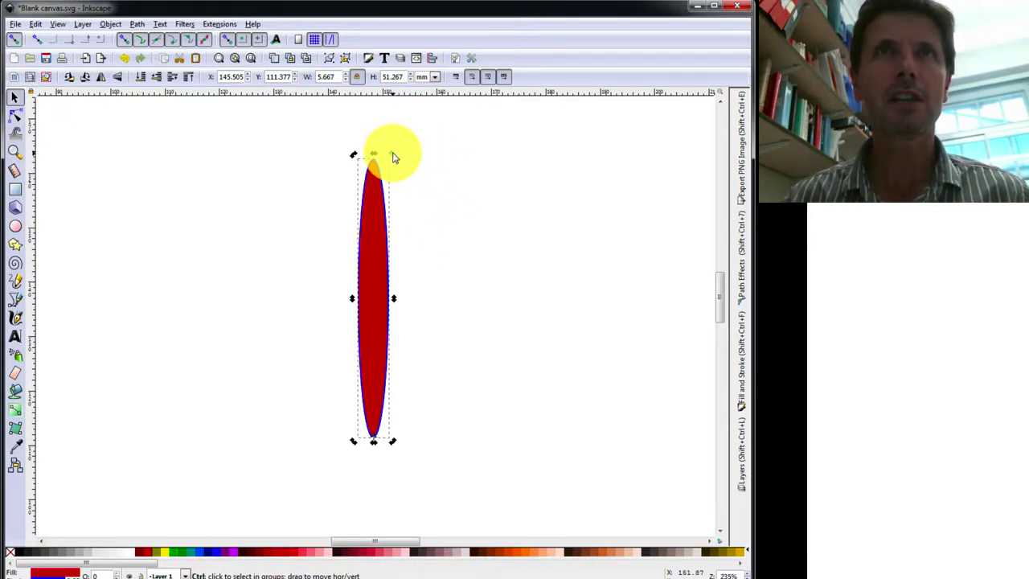
pyautogui.moveTo(397, 158); pyautogui.dragTo(437, 178)
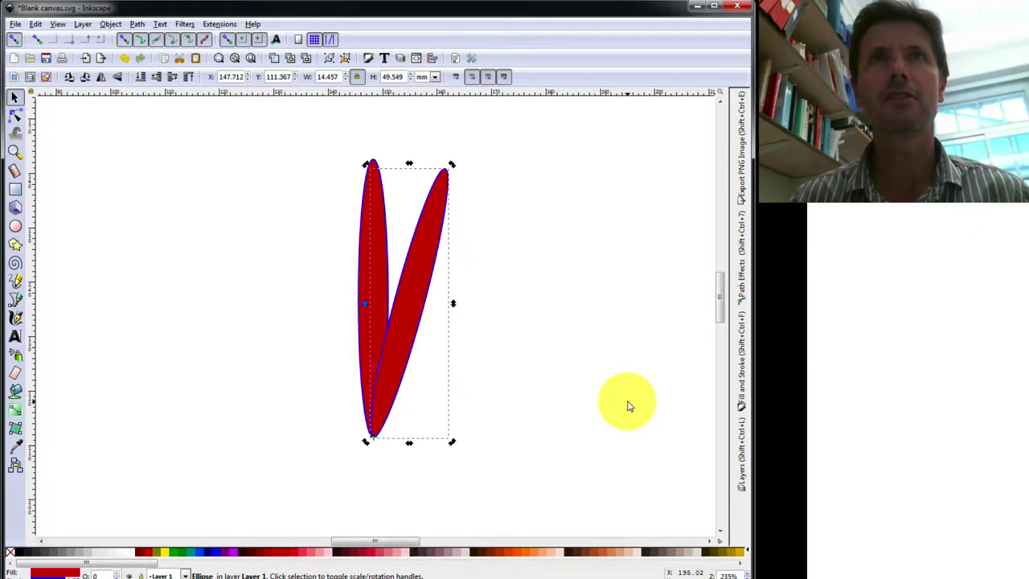
pyautogui.click(562, 348)
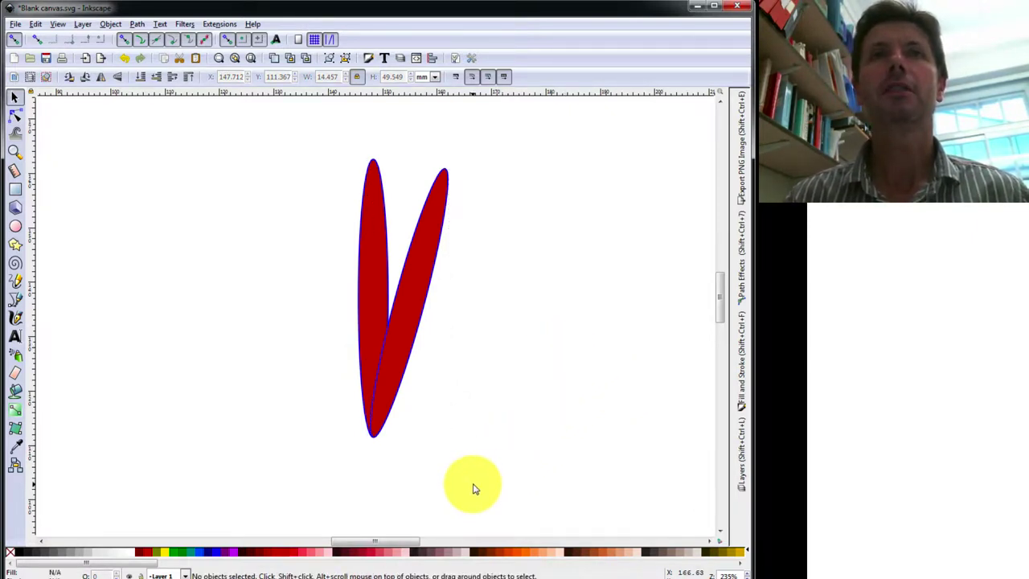
# Step: Duplicate both ellipses in place and undo a trial sideways move of the copies
pyautogui.moveTo(470, 462); pyautogui.dragTo(337, 123)
pyautogui.press('ctrl')
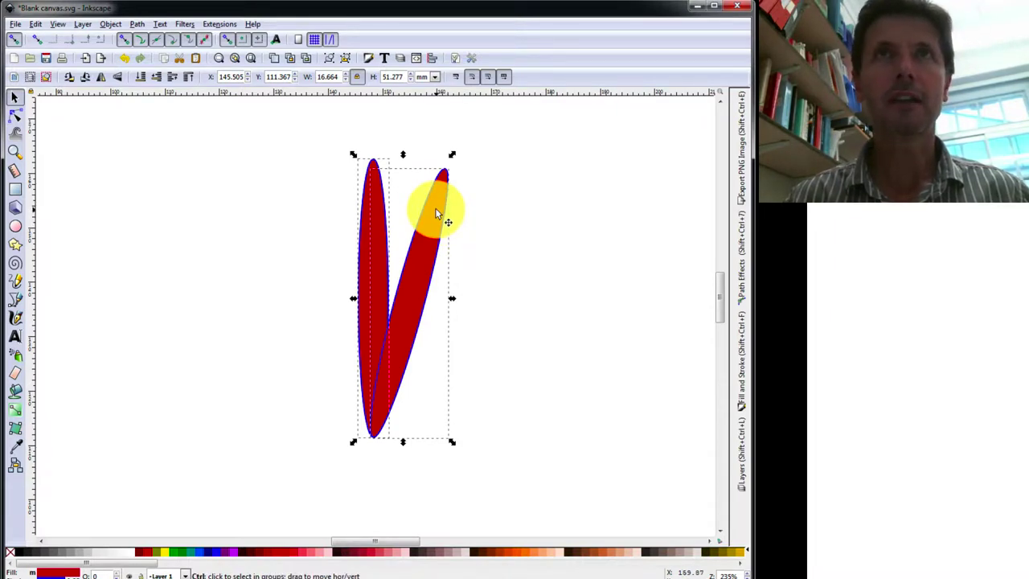
pyautogui.moveTo(435, 213); pyautogui.dragTo(476, 230)
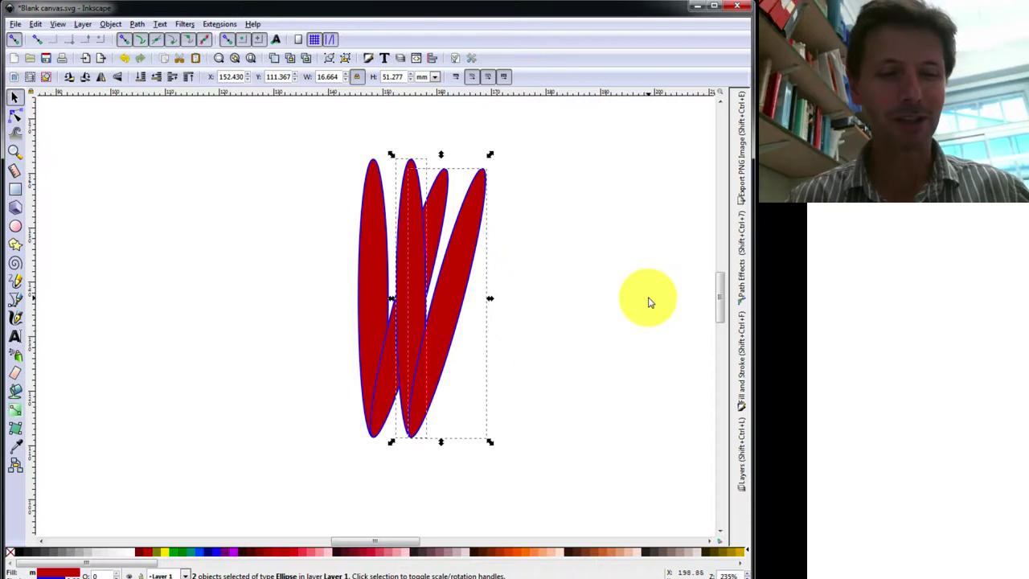
pyautogui.hotkey('ctrl', 'z')
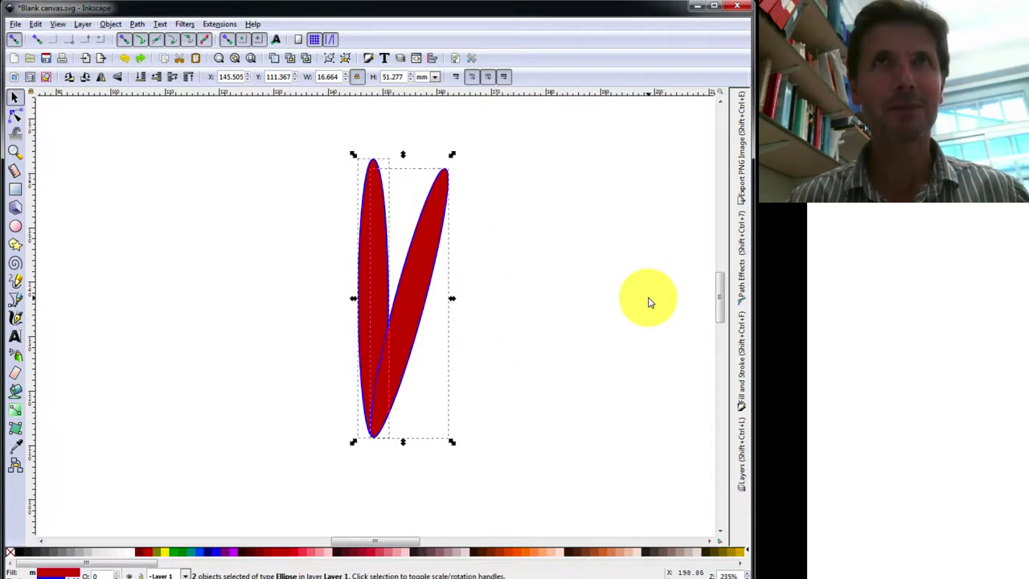
# Step: Rotate the two copied ellipses together about 30° clockwise around the shared bottom tip to form a fan of four
pyautogui.click(434, 216)
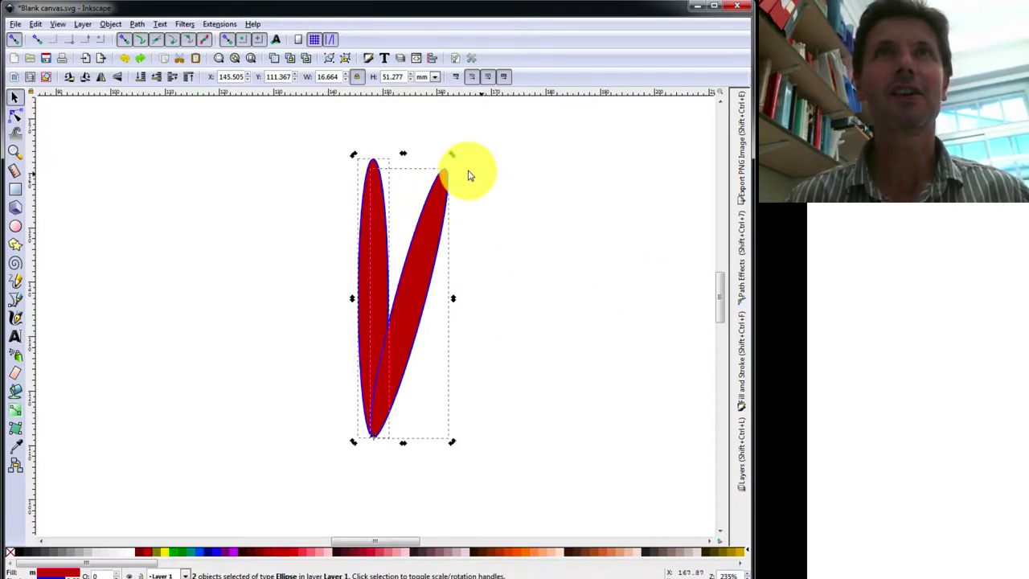
pyautogui.moveTo(453, 154); pyautogui.dragTo(562, 240)
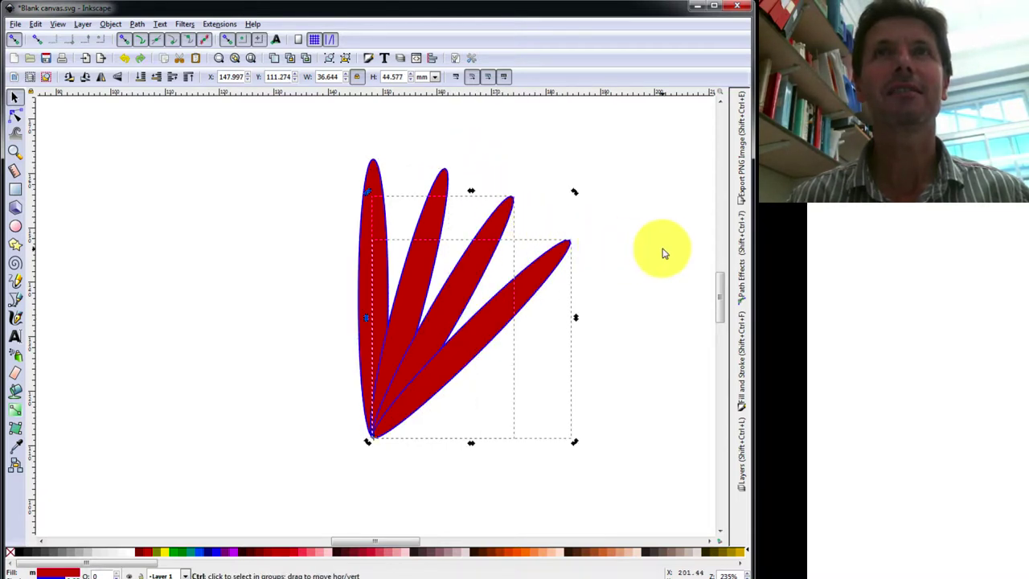
pyautogui.click(648, 255)
pyautogui.scroll(-1, 644, 254)
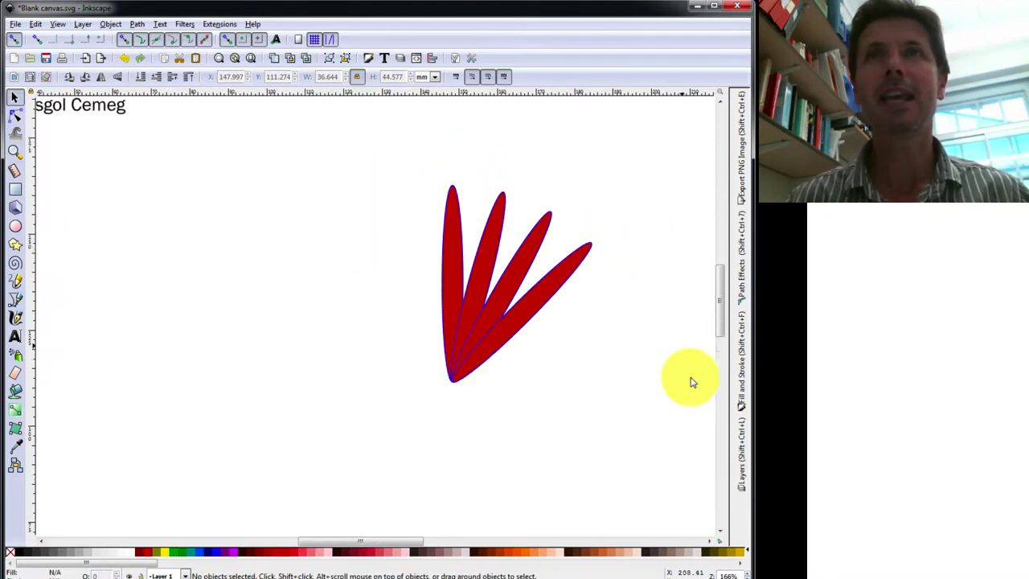
# Step: Duplicate the fan of four ellipses in place and rotate the copies about 60° clockwise around the shared bottom tip
pyautogui.hscroll(2, 710, 547)
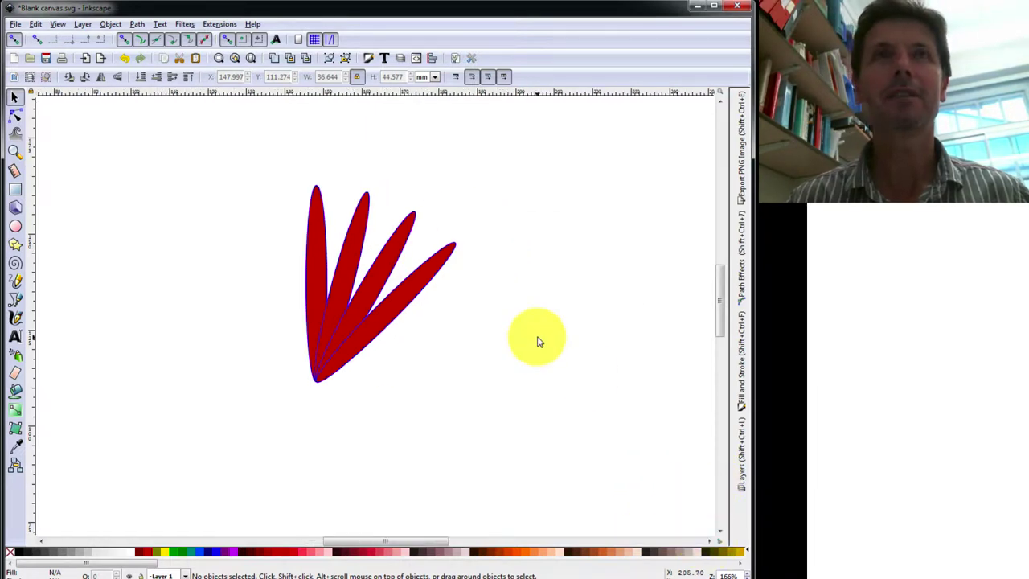
pyautogui.moveTo(254, 157); pyautogui.dragTo(504, 426)
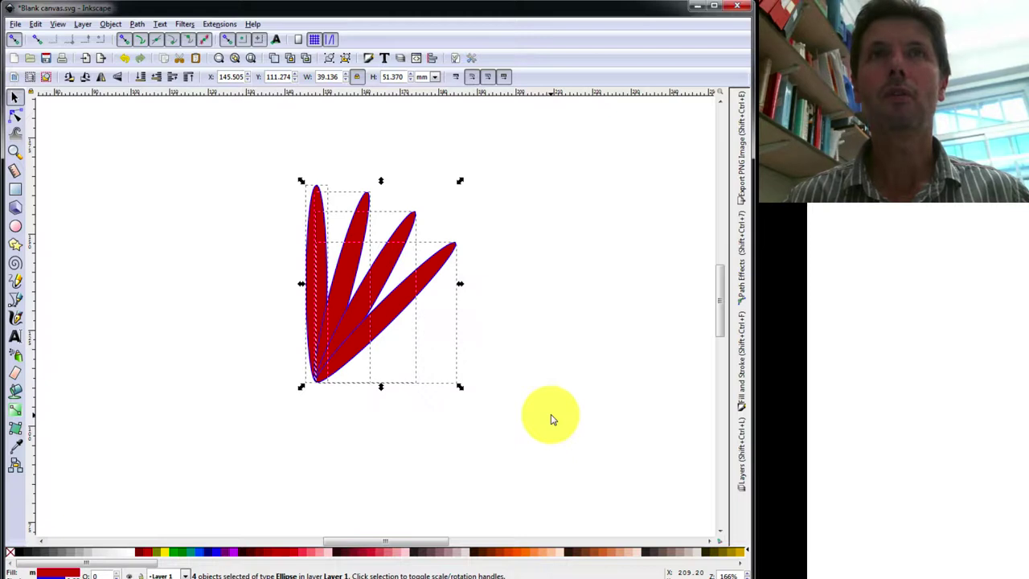
pyautogui.press('ctrl')
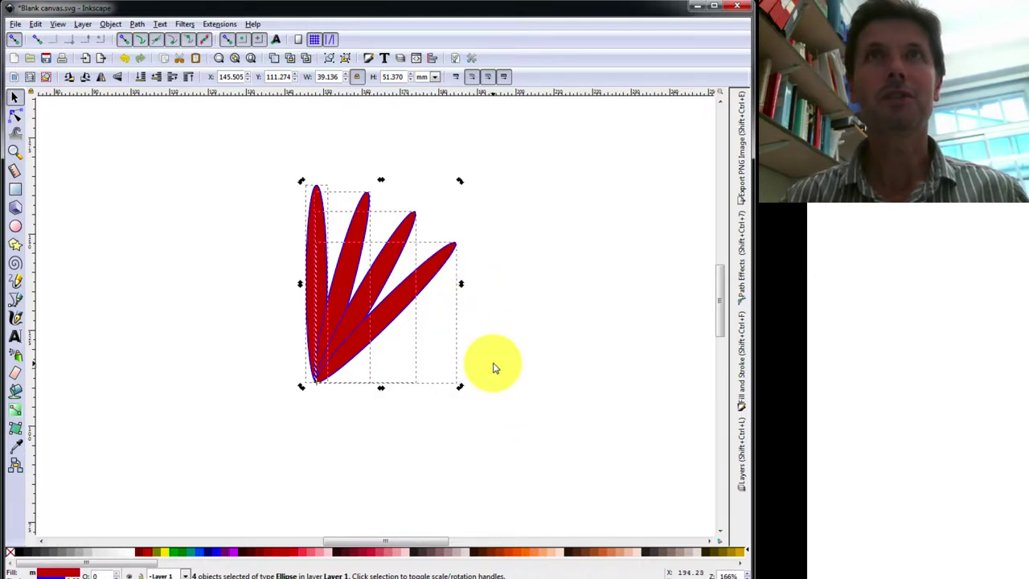
pyautogui.hotkey('ctrl', 'd')
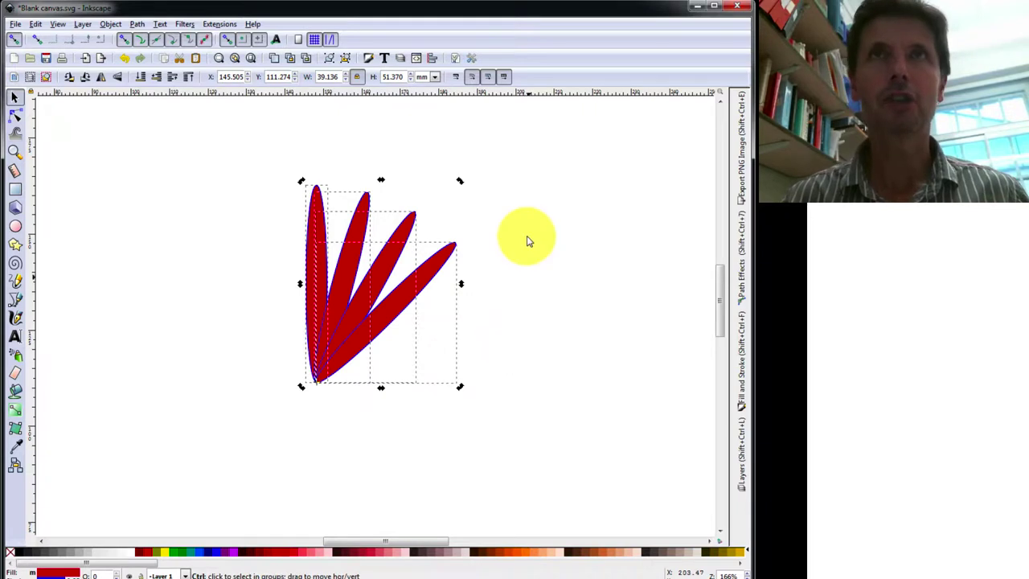
pyautogui.moveTo(460, 182); pyautogui.dragTo(554, 415)
pyautogui.press('space')
pyautogui.press('space')
pyautogui.press('space')
pyautogui.click(608, 387)
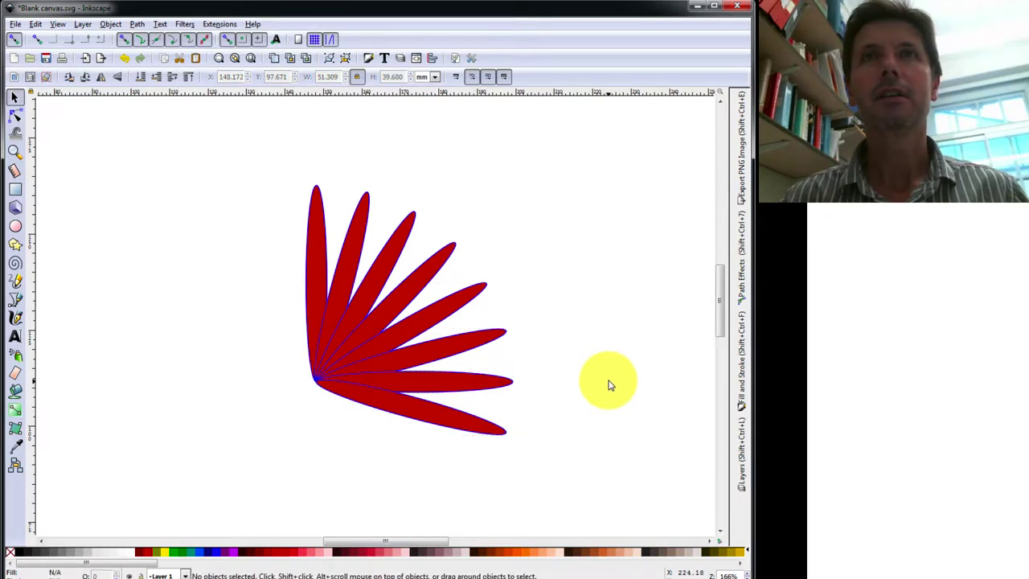
# Step: Select all eight ellipses, duplicate them in place and rotate the copies about 120° clockwise around the shared centre point
pyautogui.moveTo(242, 153); pyautogui.dragTo(588, 489)
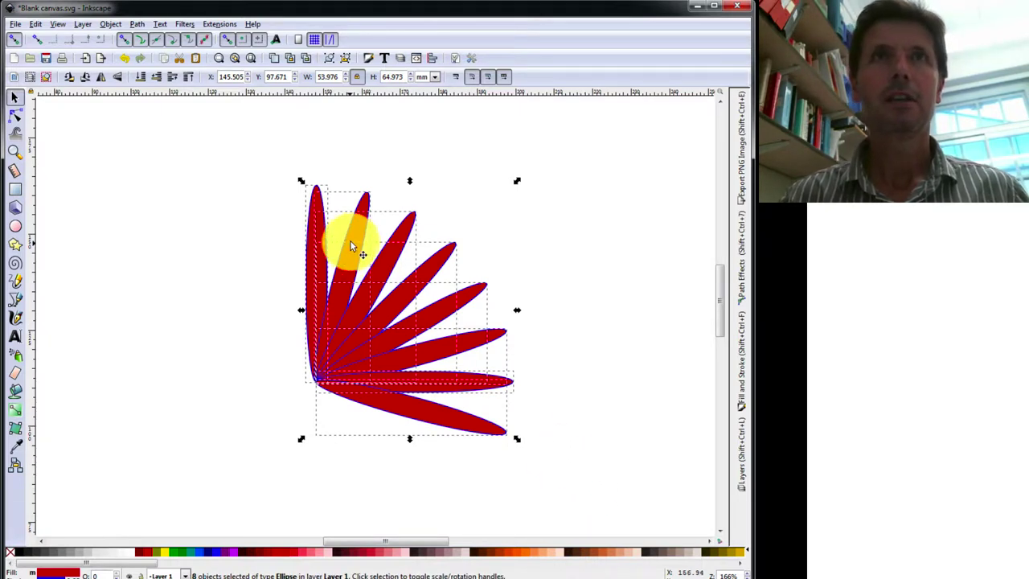
pyautogui.click(372, 256)
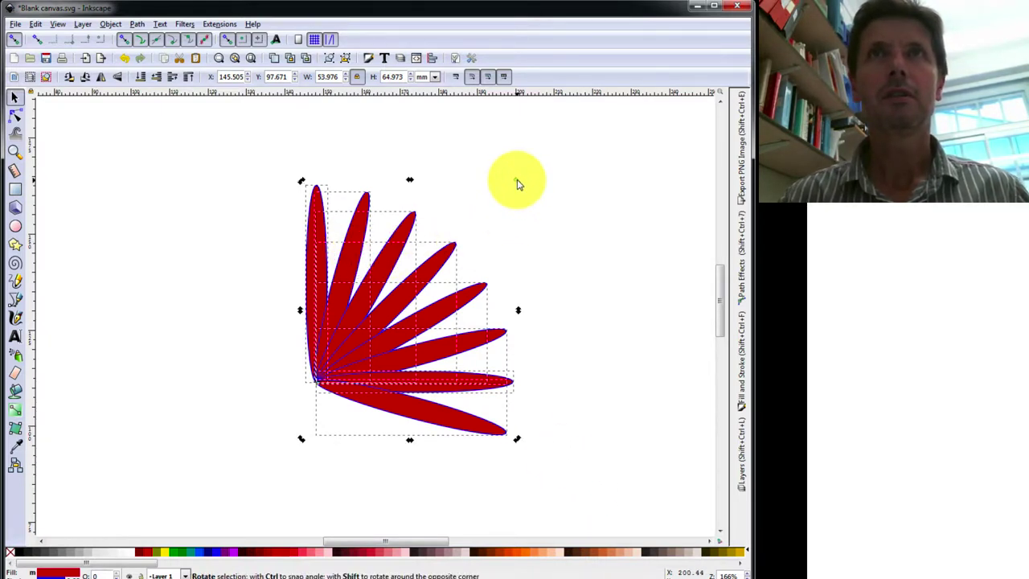
pyautogui.moveTo(517, 181); pyautogui.dragTo(358, 457)
pyautogui.scroll(-4, 609, 374)
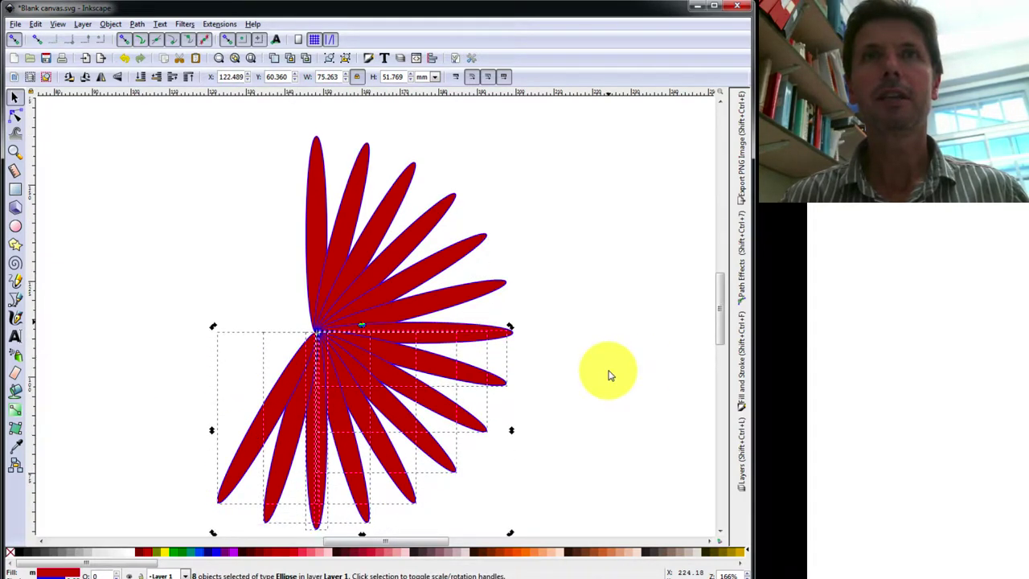
# Step: Duplicate the lower eight ellipses again and rotate the copies about 120° clockwise around the shared centre point
pyautogui.scroll(1, 609, 374)
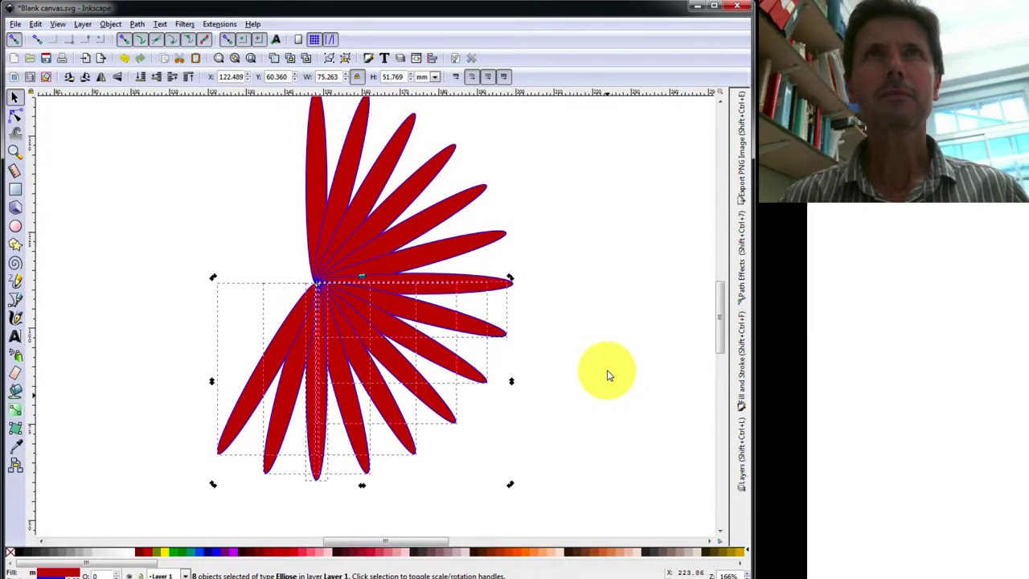
pyautogui.scroll(1, 608, 373)
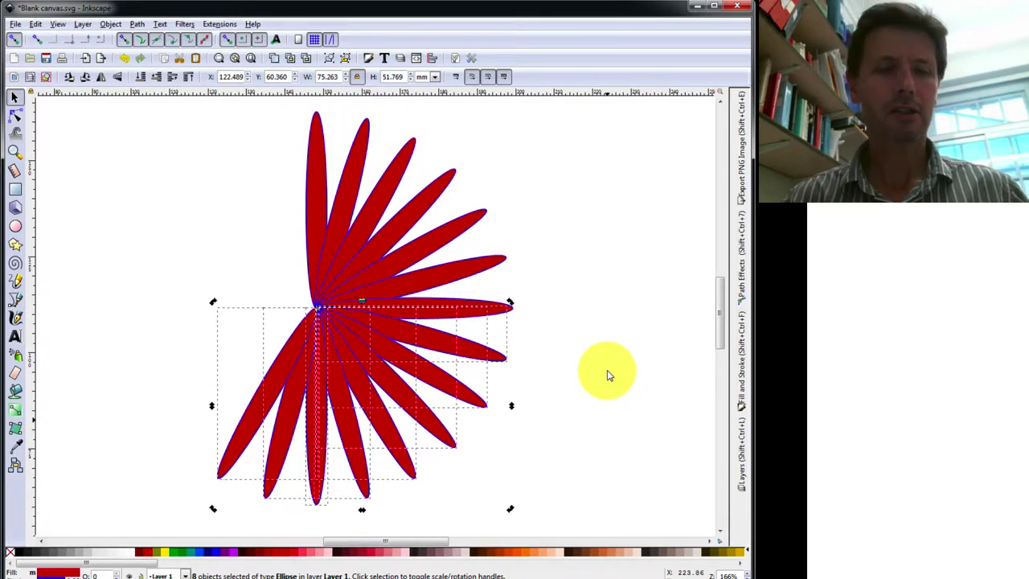
pyautogui.press('ctrl')
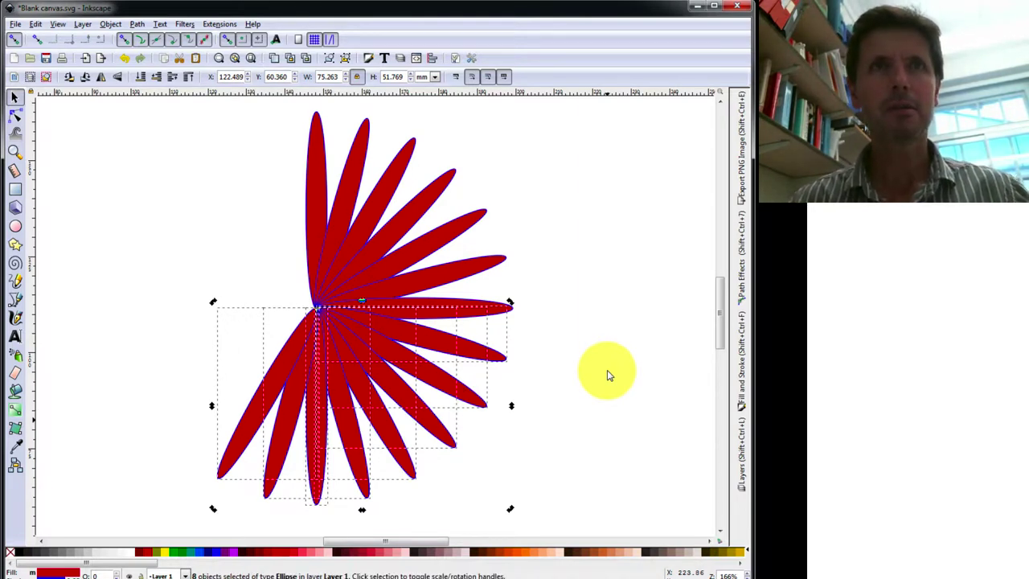
pyautogui.click(294, 418)
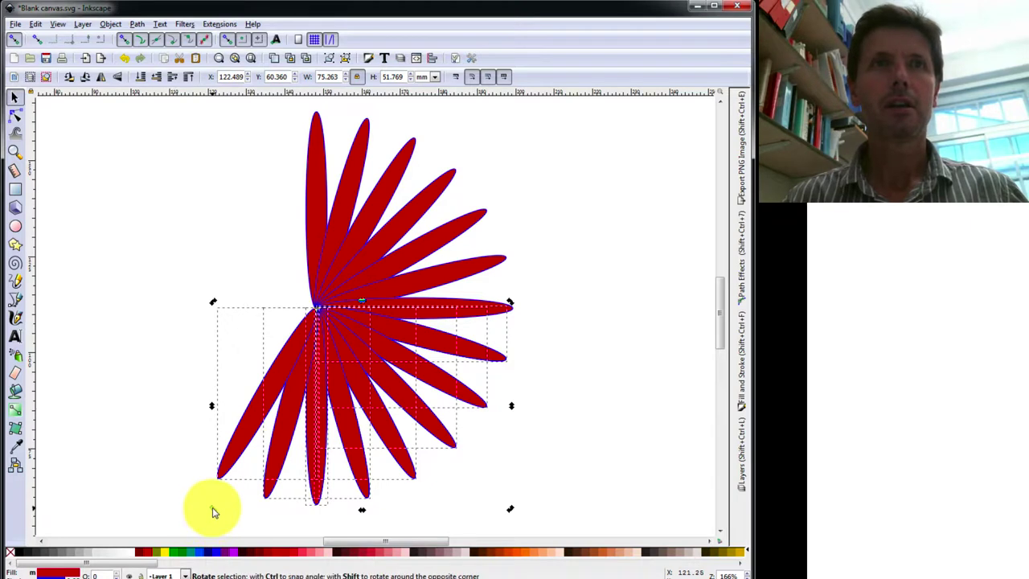
pyautogui.moveTo(213, 506); pyautogui.dragTo(265, 228)
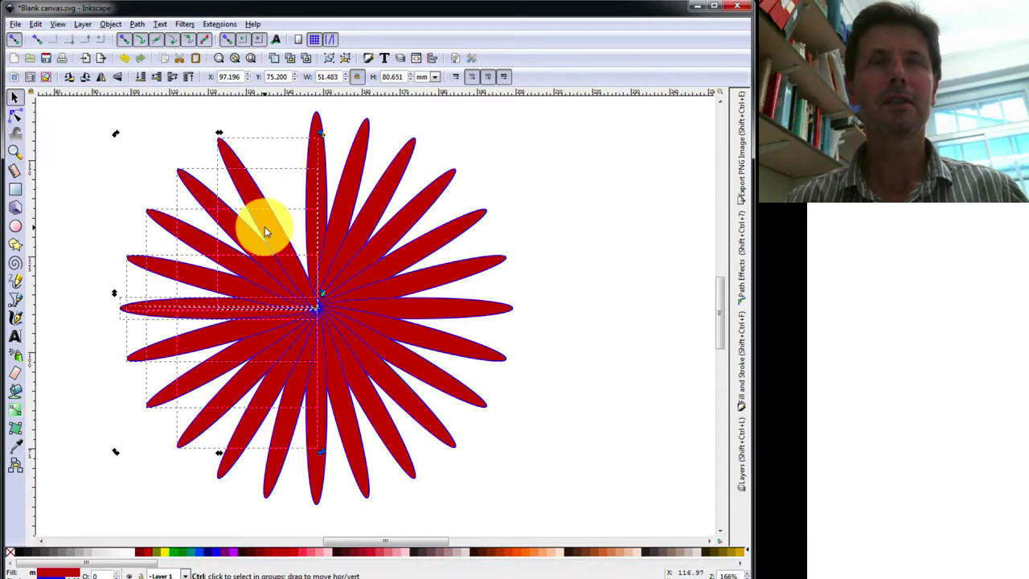
pyautogui.click(597, 254)
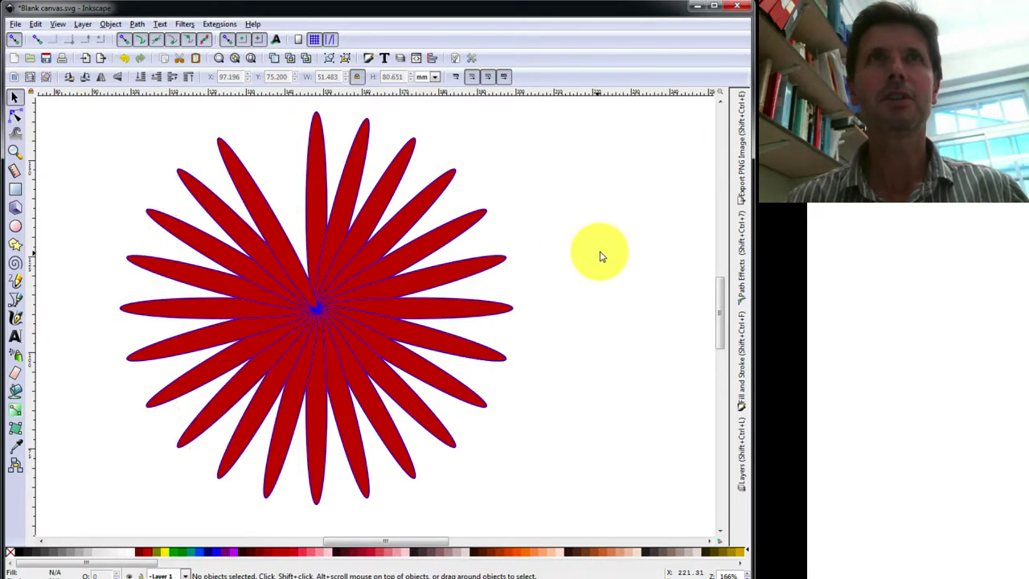
# Step: Fill the remaining gap by duplicating the ellipse beside it and rotating the copy about 15° clockwise around the flower's centre
pyautogui.click(264, 202)
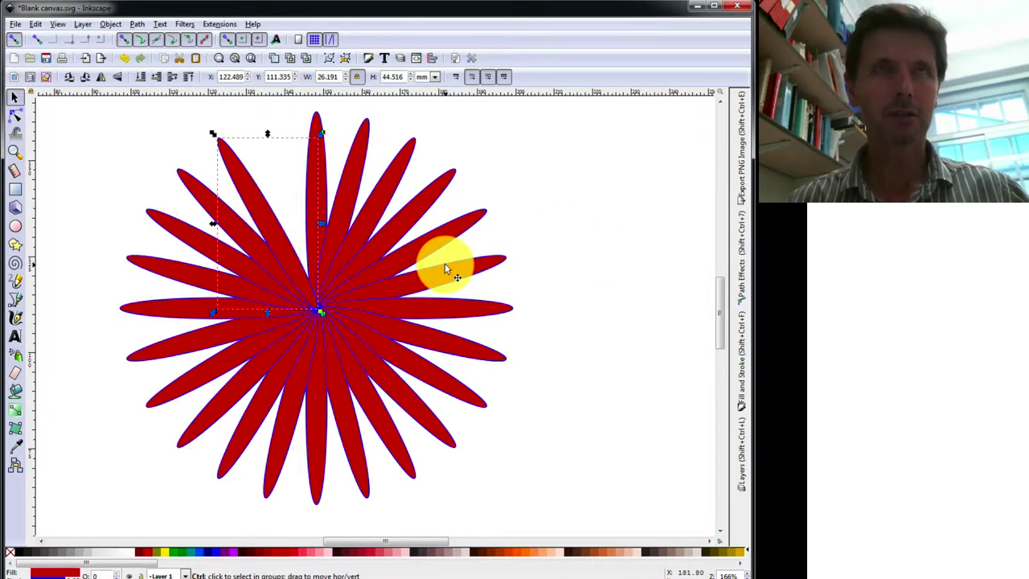
pyautogui.click(237, 169)
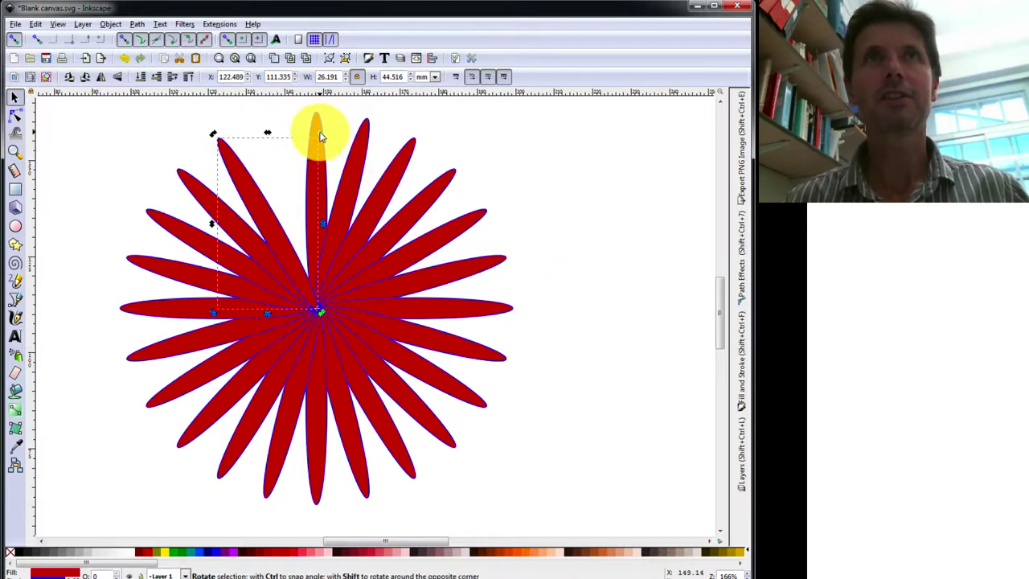
pyautogui.moveTo(320, 132); pyautogui.dragTo(352, 148)
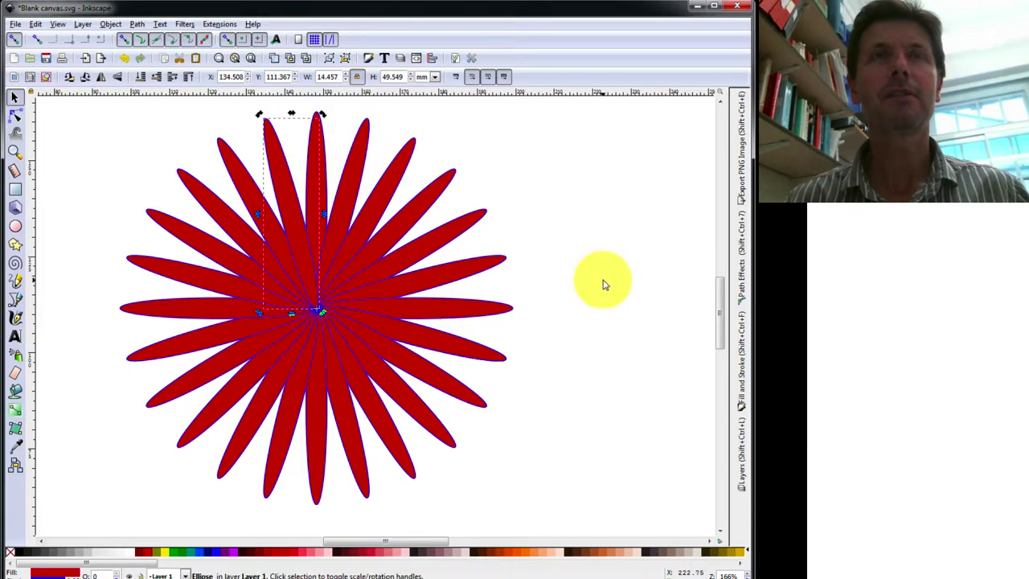
pyautogui.click(601, 281)
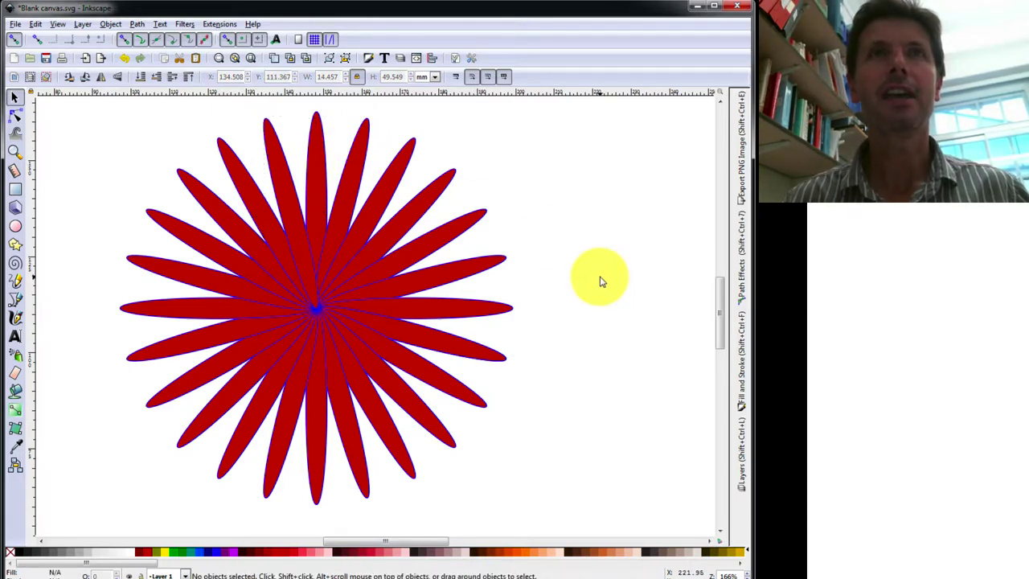
# Step: Draw a circle about 19 mm in diameter beside the flower and fill it with yellow
pyautogui.scroll(-2, 563, 305)
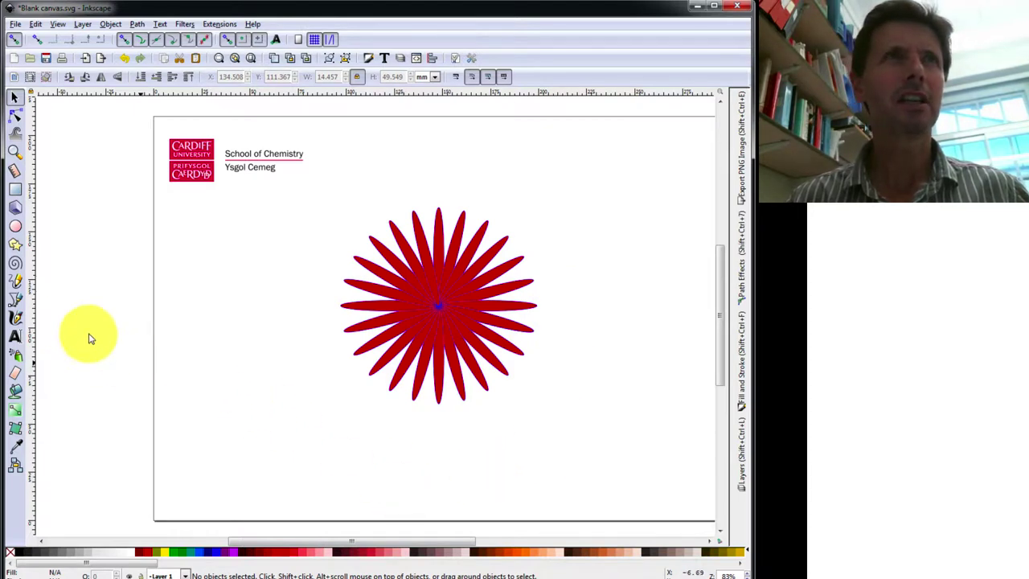
pyautogui.click(15, 226)
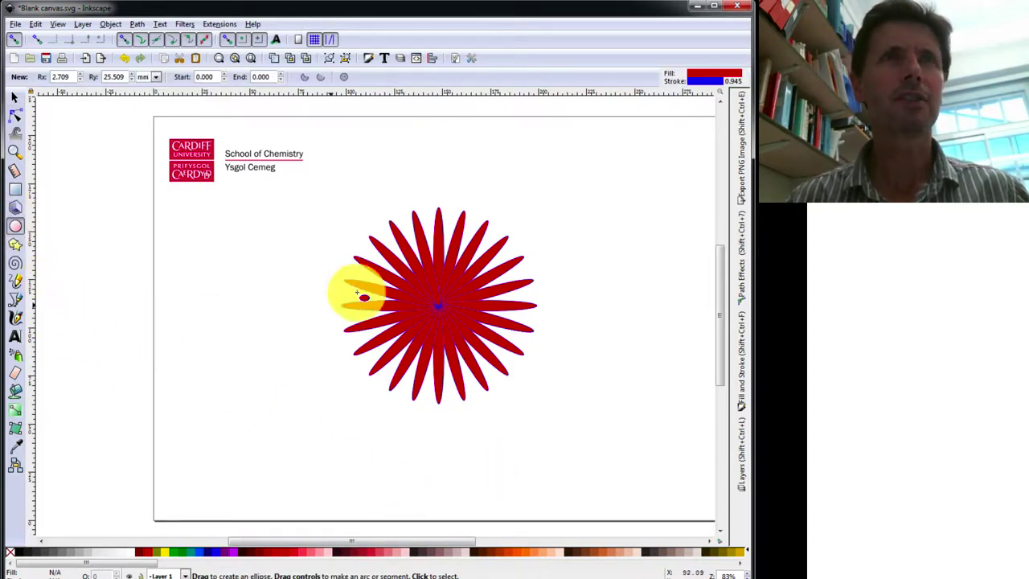
pyautogui.moveTo(297, 283); pyautogui.dragTo(286, 276)
pyautogui.press('ctrl')
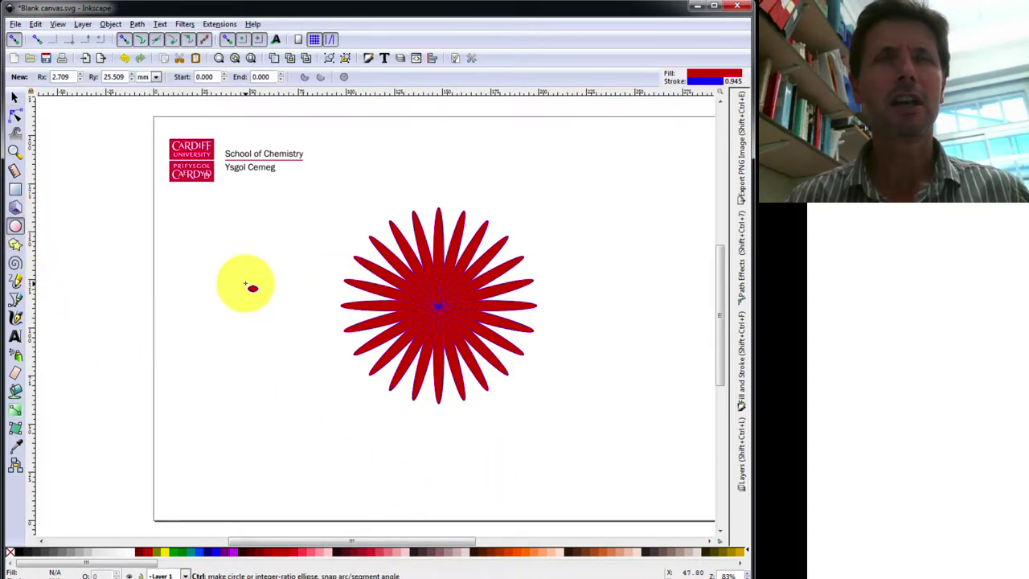
pyautogui.moveTo(245, 282); pyautogui.dragTo(283, 330)
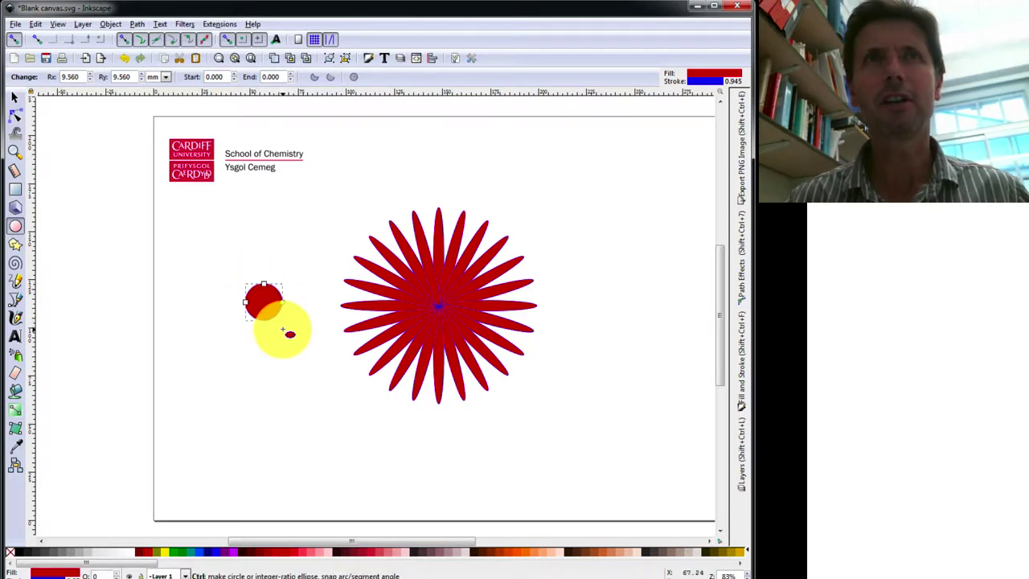
pyautogui.click(163, 554)
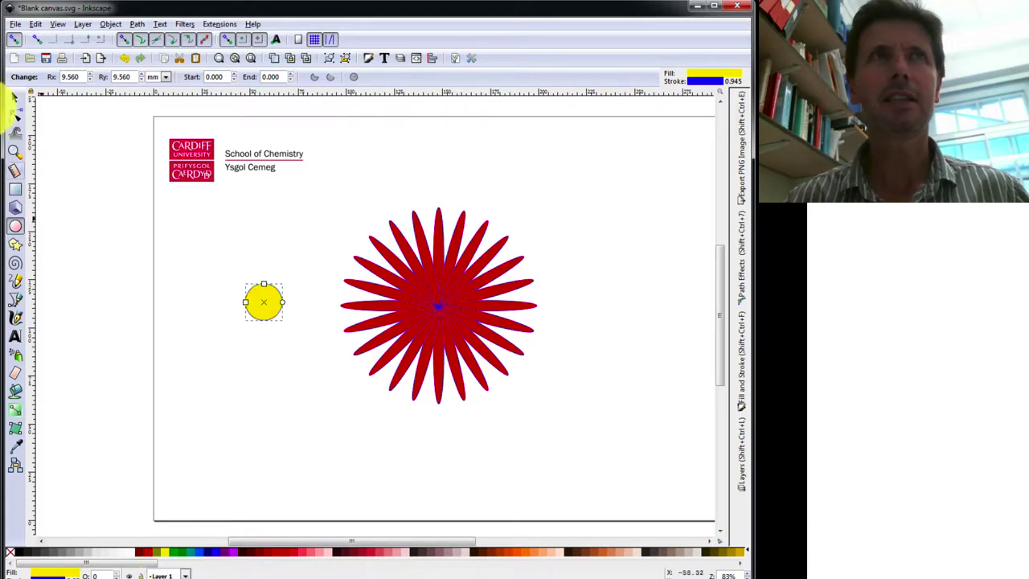
# Step: Set the yellow circle's outline width to 2 mm and its stroke colour to dark orange
pyautogui.click(16, 99)
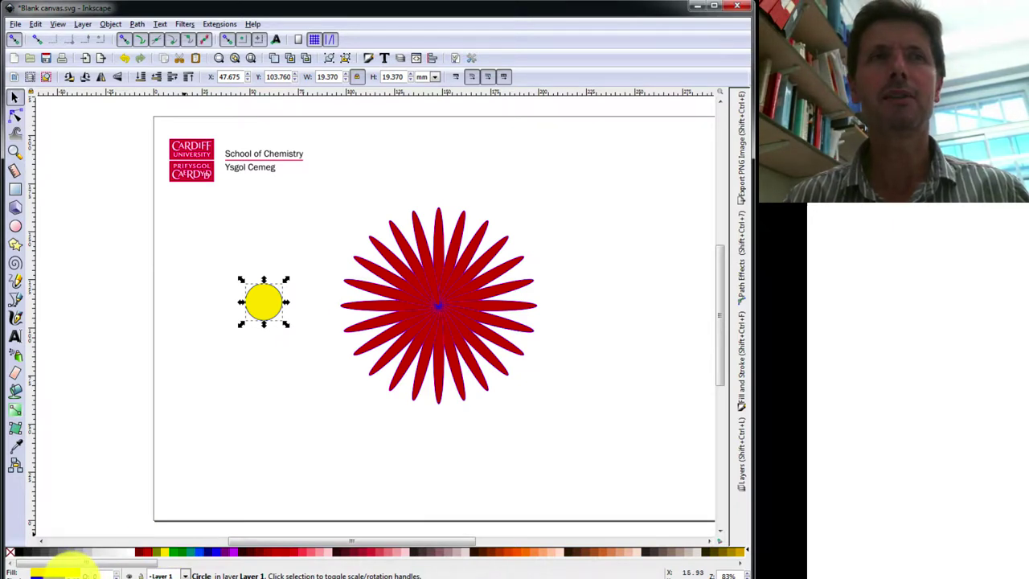
pyautogui.rightClick(81, 572)
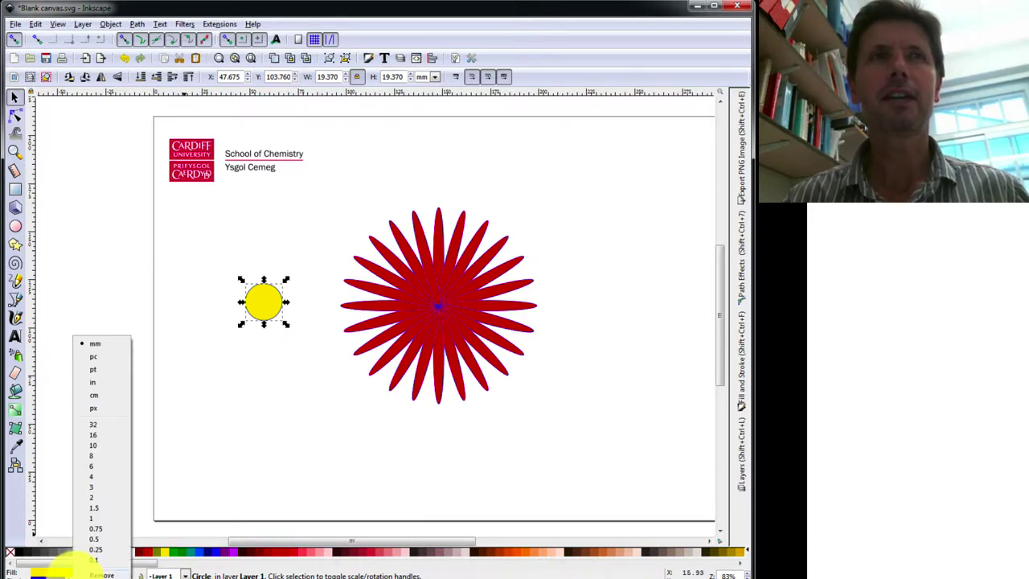
pyautogui.click(94, 506)
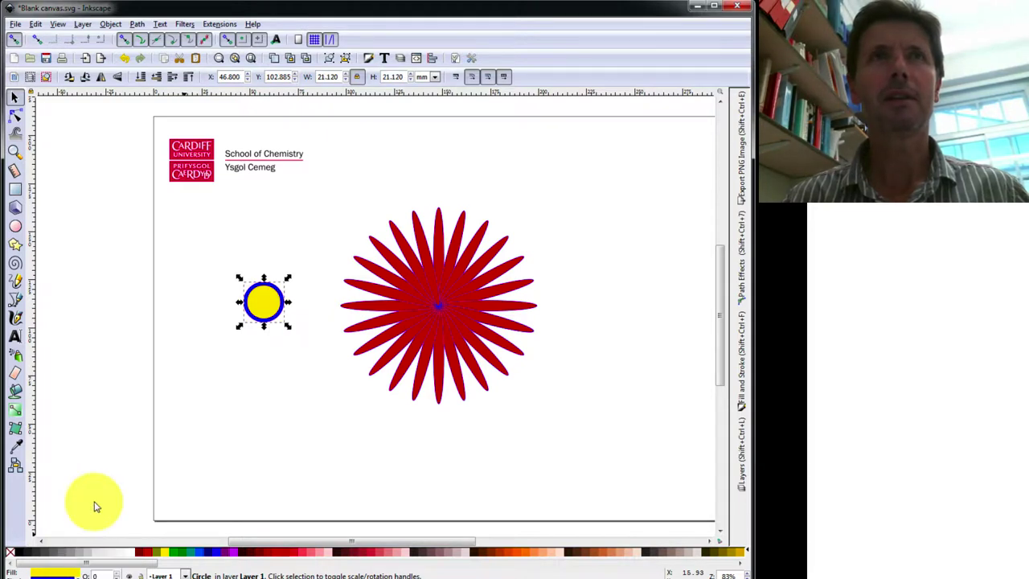
pyautogui.keyDown('shift'); pyautogui.click(508, 553); pyautogui.keyUp('shift')
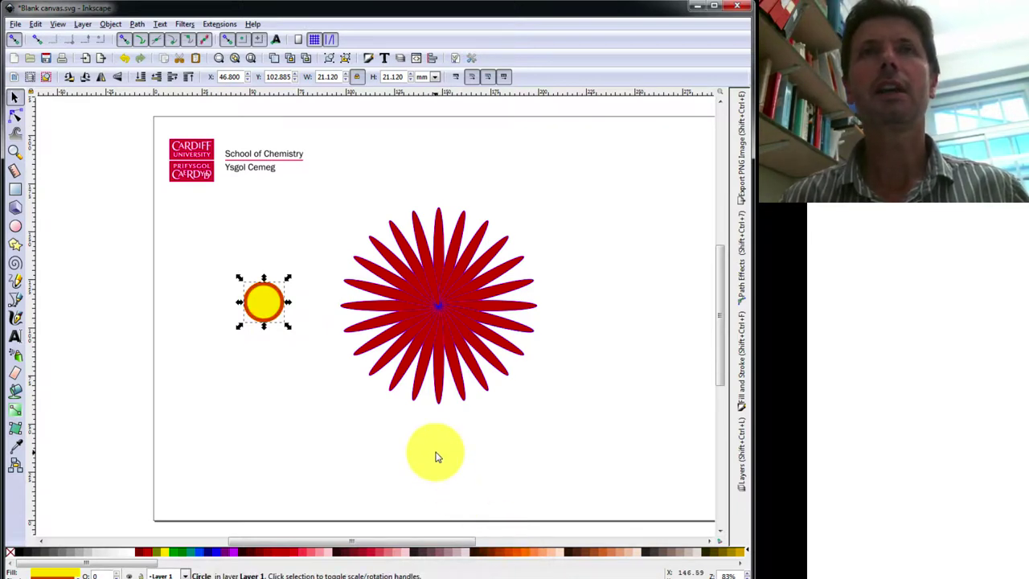
# Step: Move the yellow circle onto the flower's centre and check the finished flower by selecting all its parts
pyautogui.moveTo(267, 302); pyautogui.dragTo(446, 309)
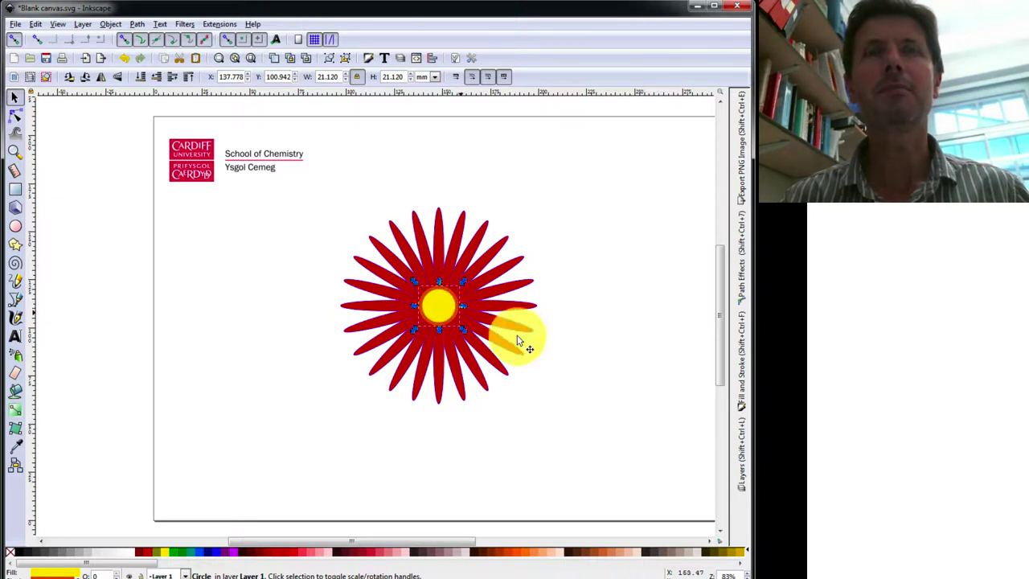
pyautogui.click(625, 323)
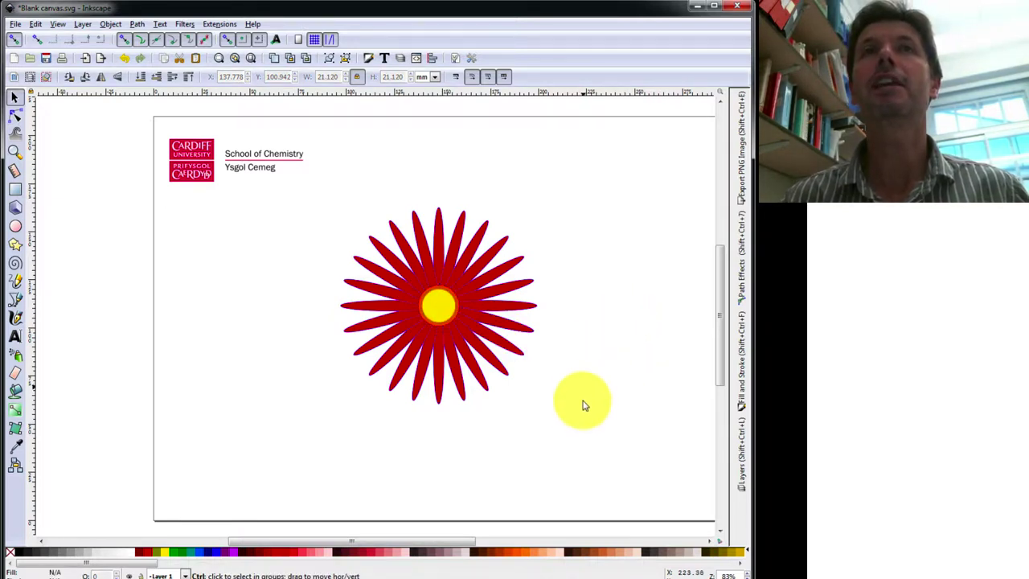
pyautogui.keyDown('ctrl'); pyautogui.scroll(-1, 583, 410); pyautogui.keyUp('ctrl')
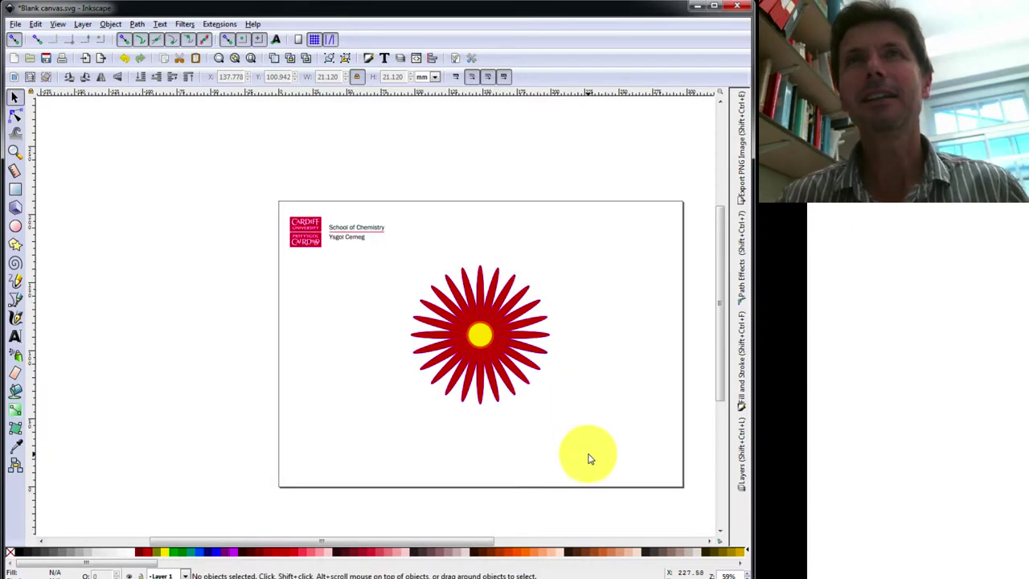
pyautogui.moveTo(589, 454); pyautogui.dragTo(402, 271)
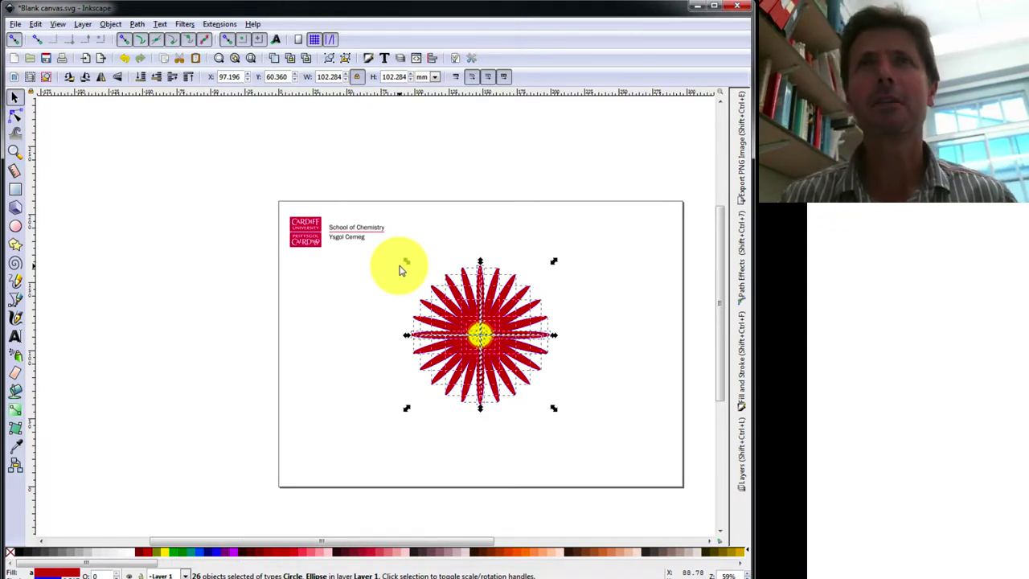
pyautogui.click(602, 314)
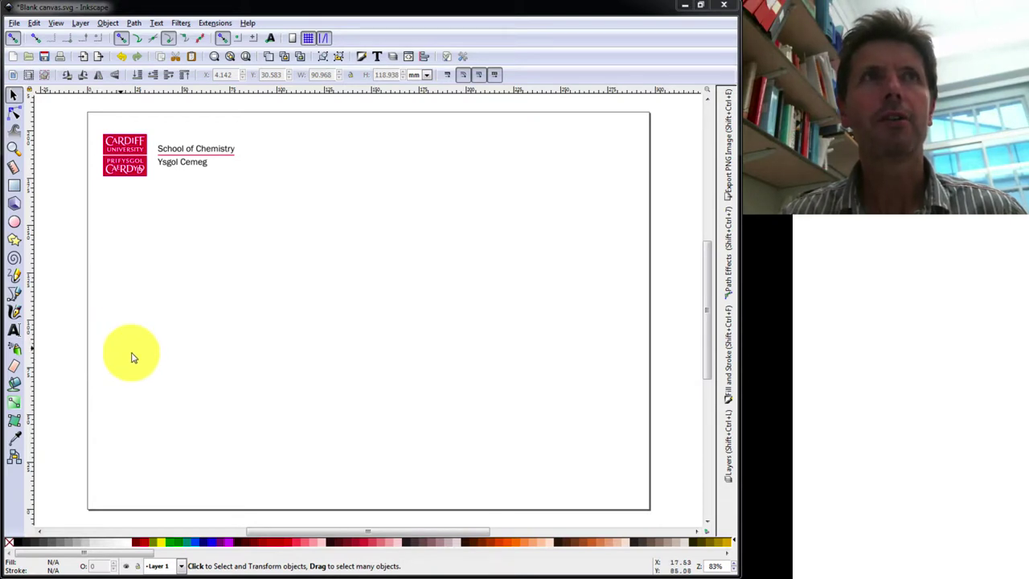
# Step: Draw an unfilled square about 57 mm wide with a dark red outline in the middle of the blank page
pyautogui.click(14, 185)
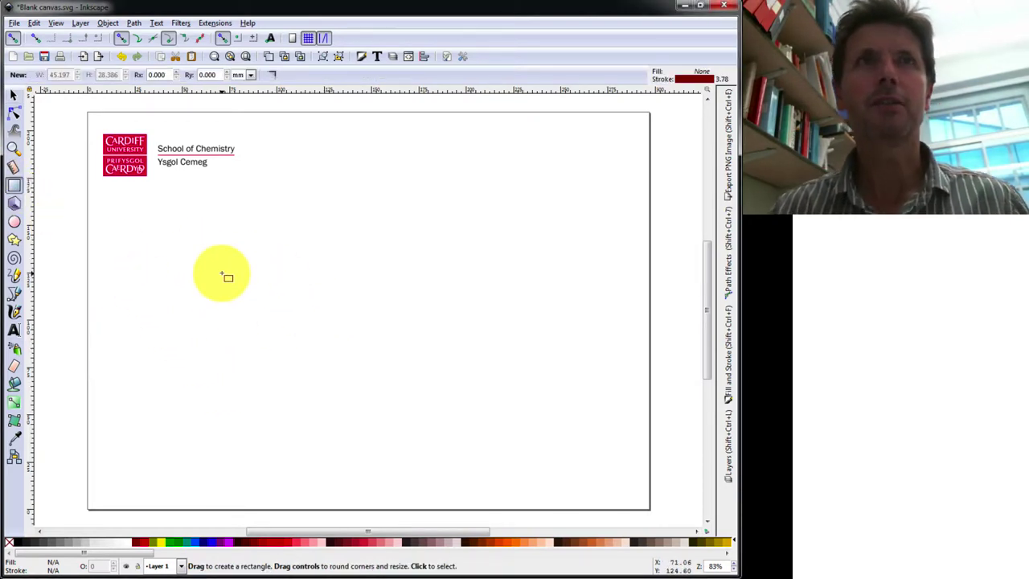
pyautogui.press('ctrl')
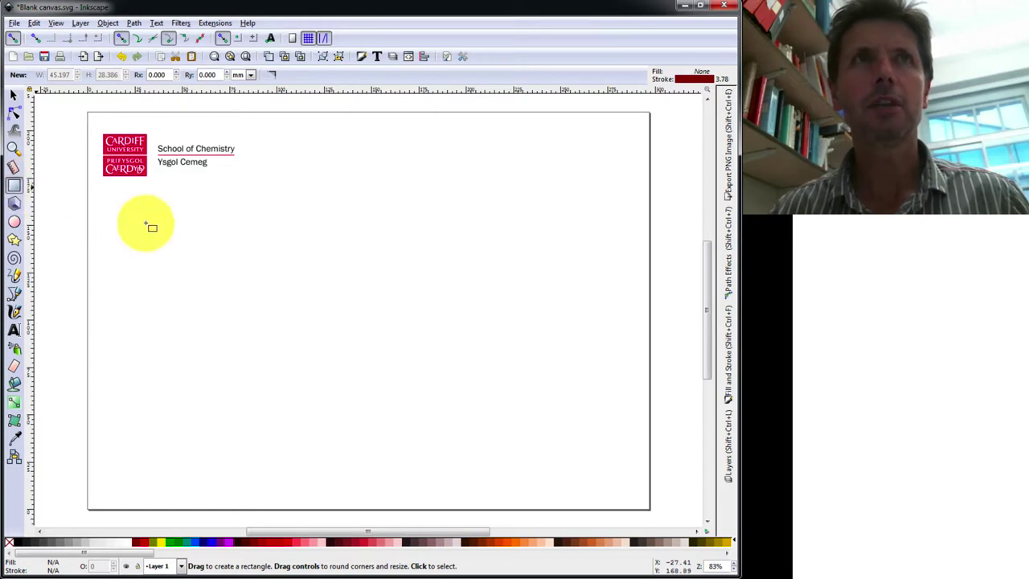
pyautogui.moveTo(254, 239); pyautogui.dragTo(376, 352)
pyautogui.click(13, 97)
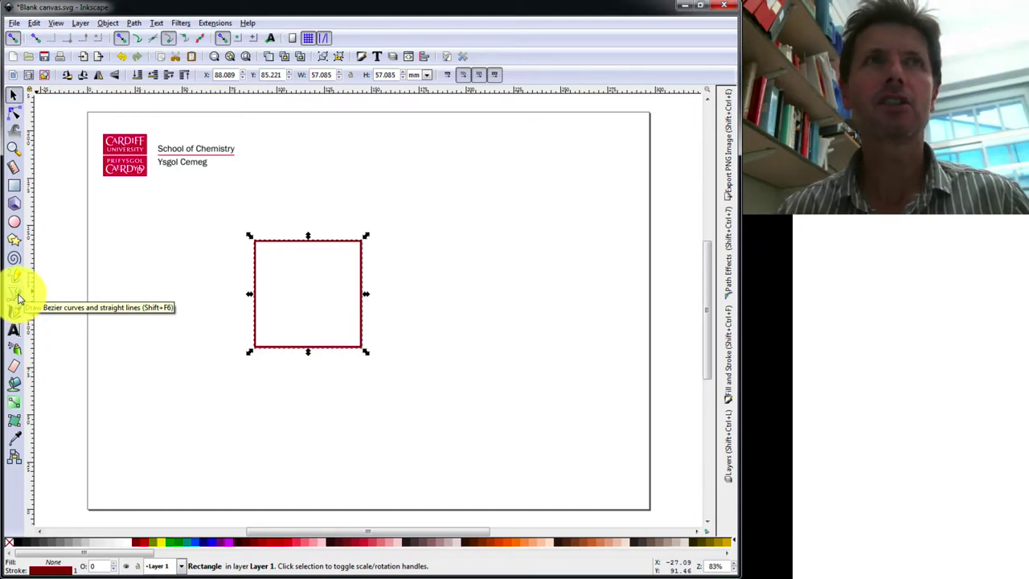
# Step: Draw a straight diagonal line from the square's lower-left corner to its upper-right corner with the Bezier tool
pyautogui.click(14, 295)
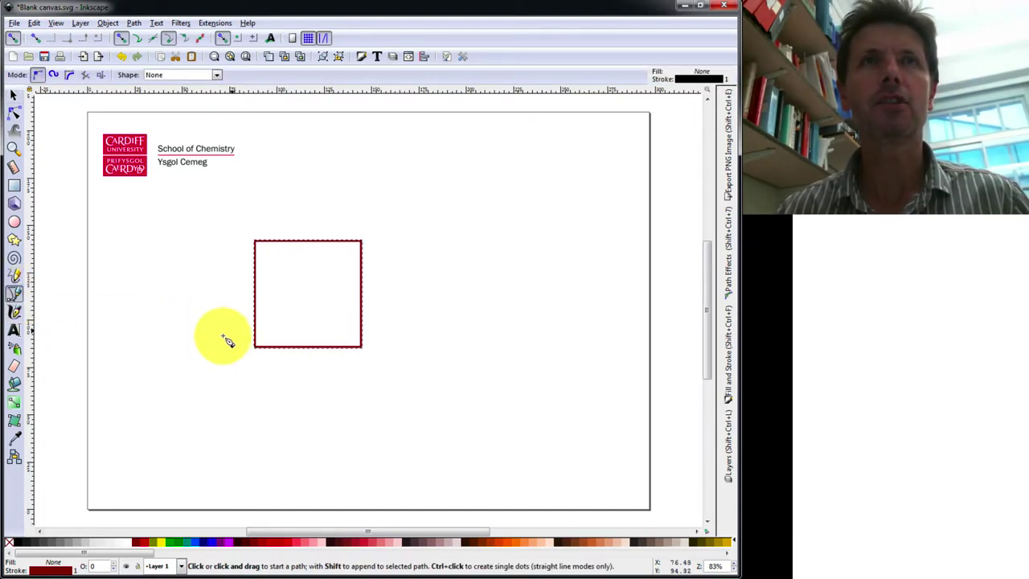
pyautogui.click(256, 347)
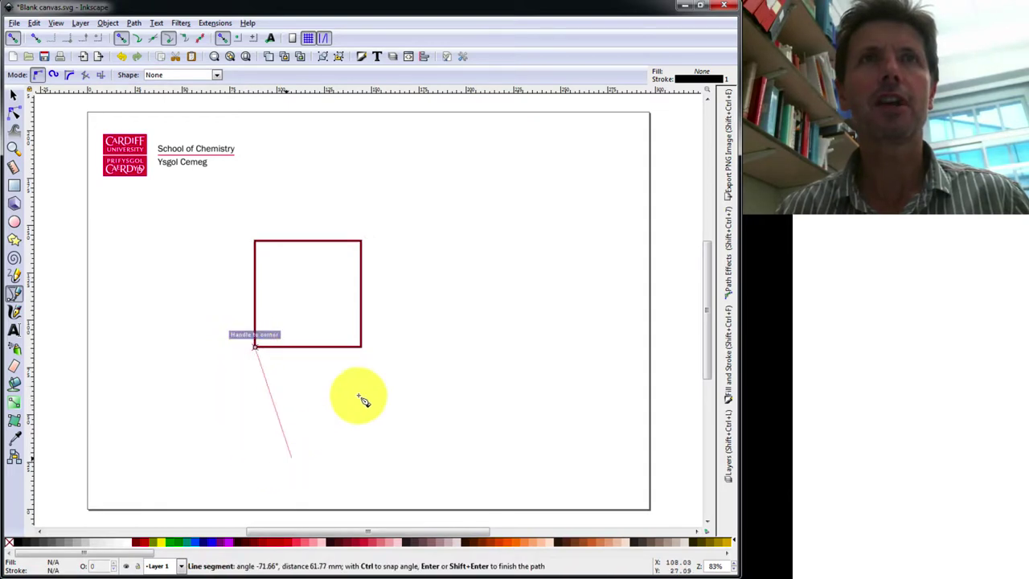
pyautogui.doubleClick(363, 242)
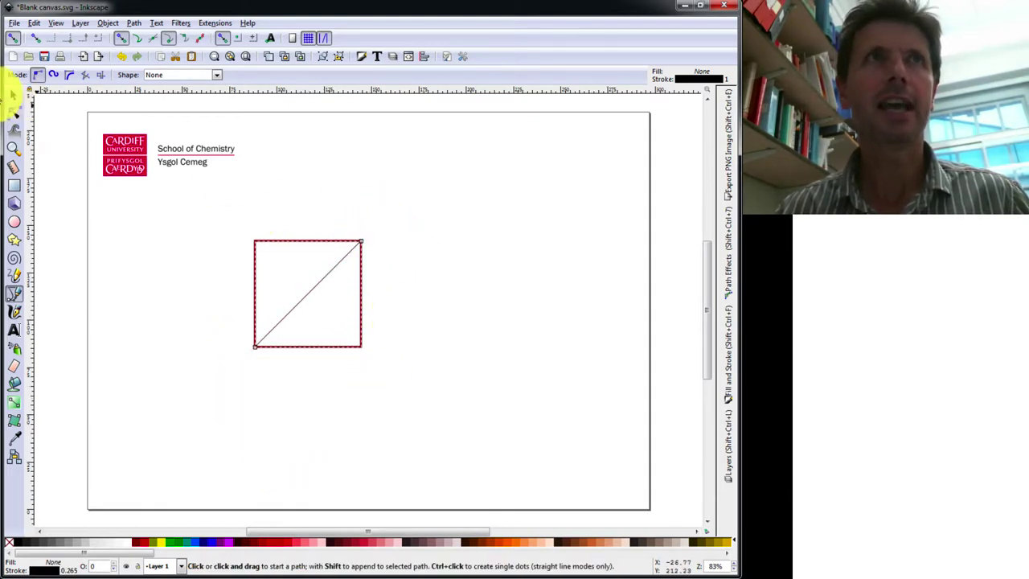
# Step: Bend the diagonal line into an arc bulging towards the square's upper-left corner by editing the path segment
pyautogui.click(14, 112)
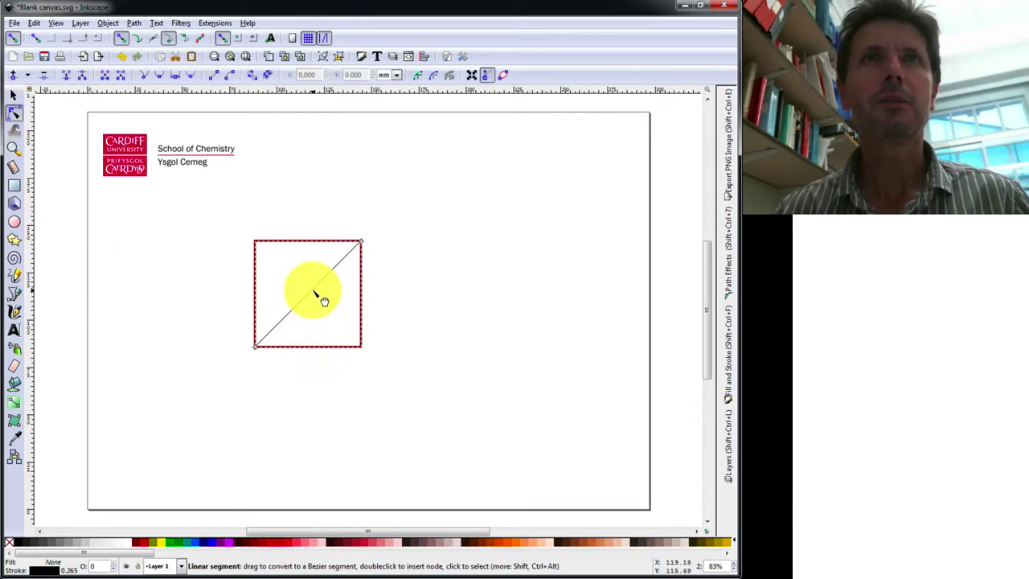
pyautogui.click(17, 115)
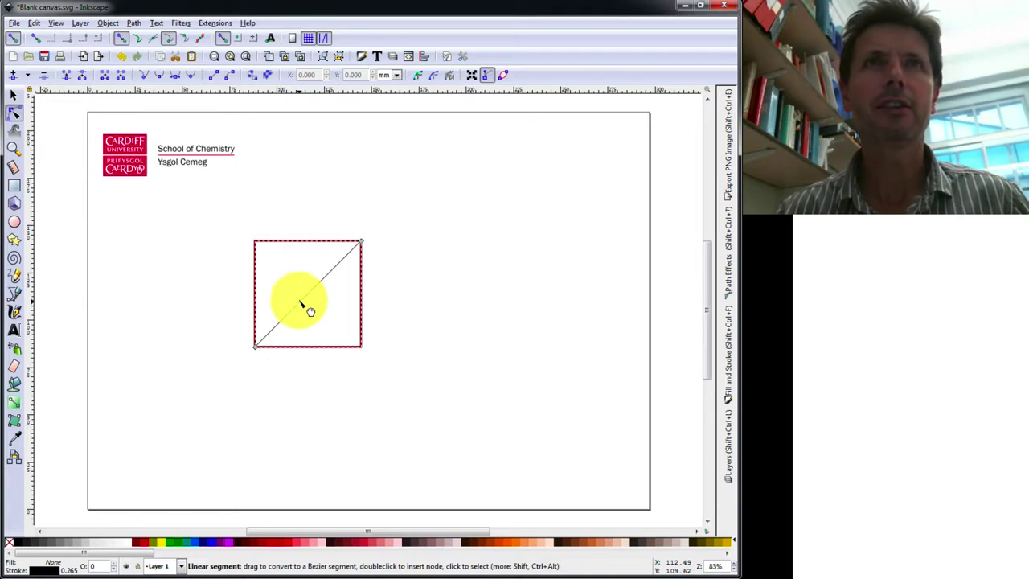
pyautogui.moveTo(303, 304); pyautogui.dragTo(287, 292)
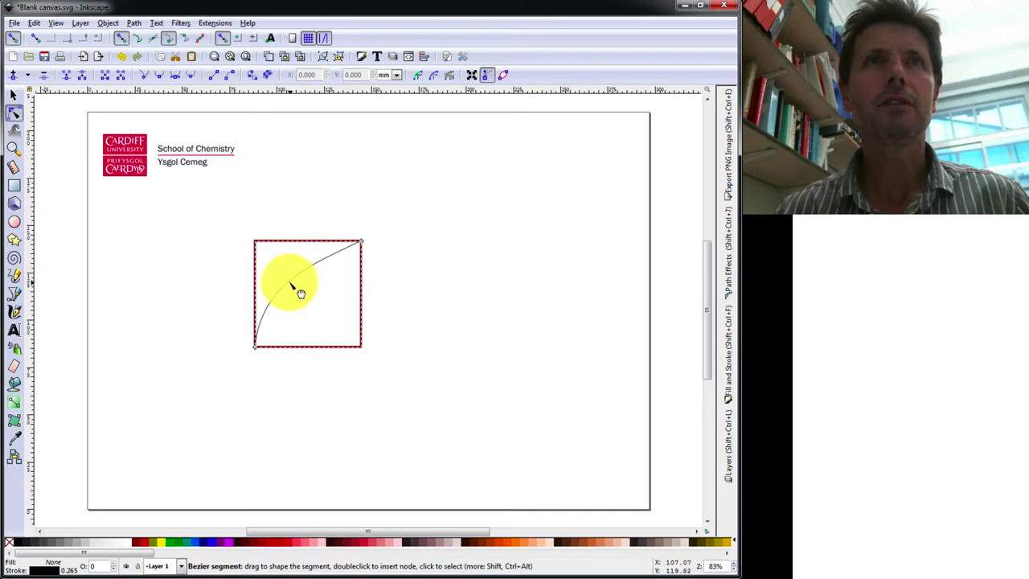
pyautogui.moveTo(295, 287)
pyautogui.mouseDown()
pyautogui.moveTo(395, 356)
pyautogui.moveTo(414, 147)
pyautogui.moveTo(296, 202)
pyautogui.moveTo(316, 324)
pyautogui.moveTo(292, 289)
pyautogui.moveTo(298, 271)
pyautogui.mouseUp()
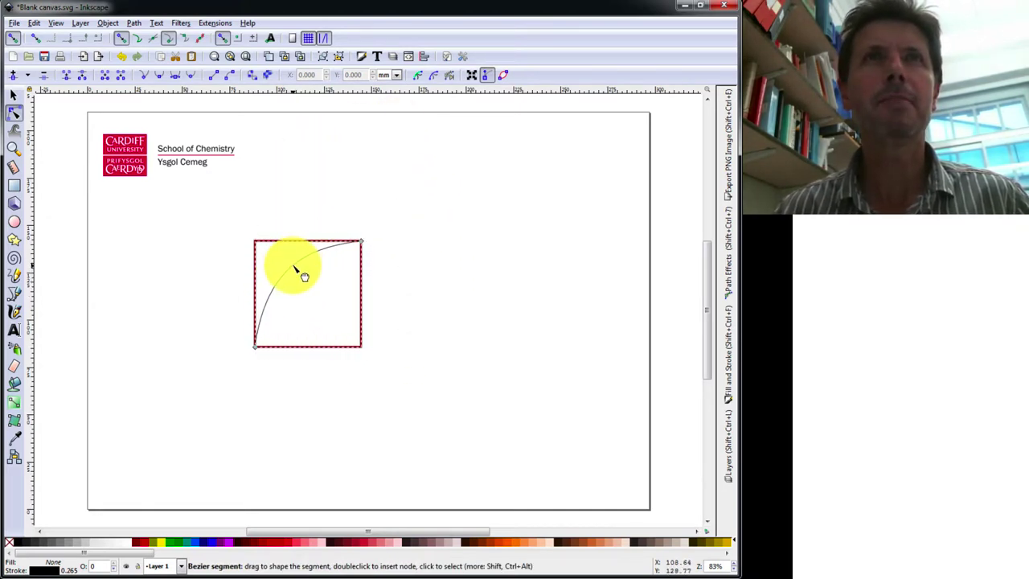
# Step: Shape the arc into an S-curve by snapping its two node handles to the midpoints of the square's left and right sides
pyautogui.click(258, 350)
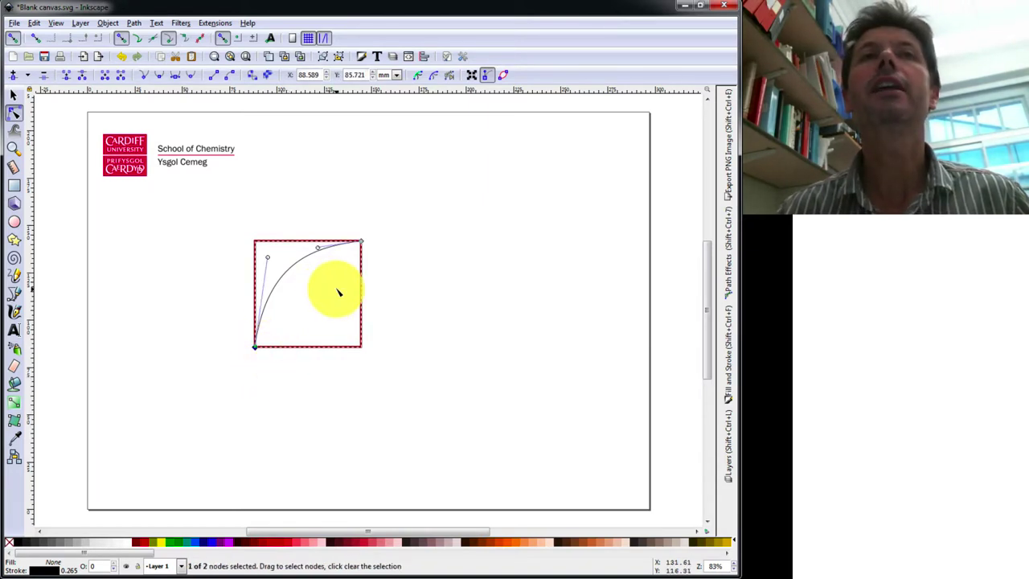
pyautogui.moveTo(255, 347); pyautogui.dragTo(268, 257)
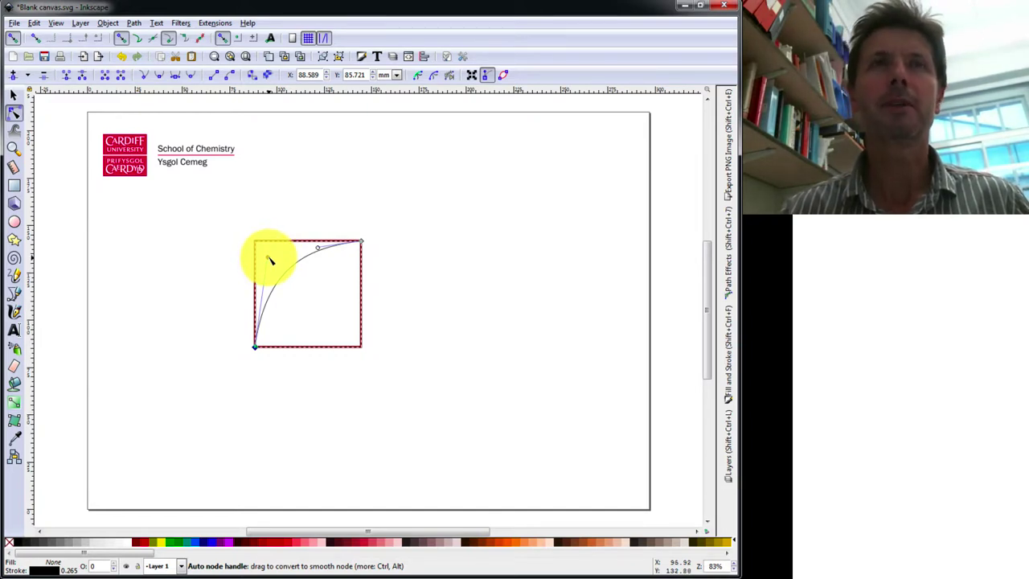
pyautogui.moveTo(271, 260); pyautogui.dragTo(258, 287)
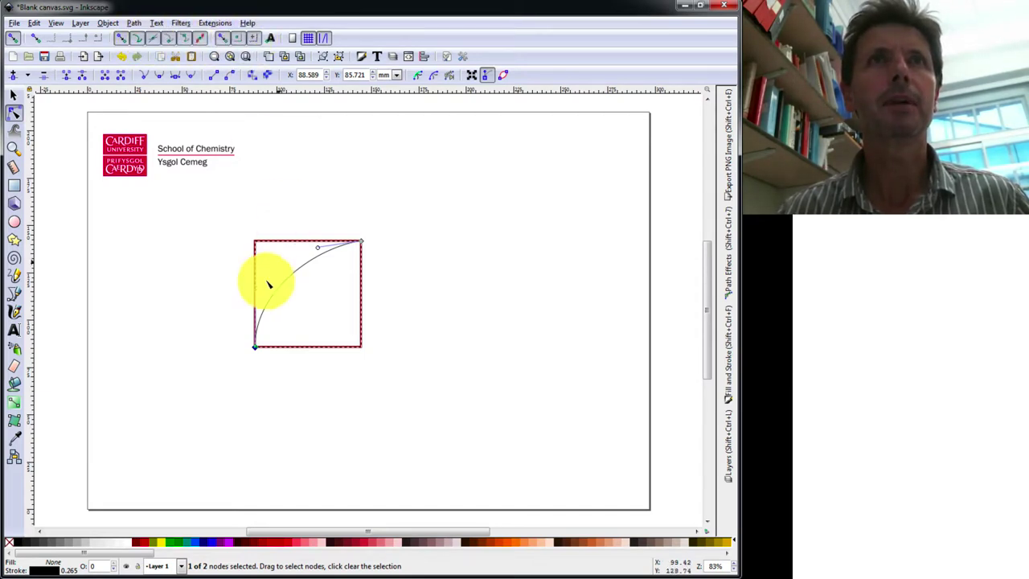
pyautogui.moveTo(258, 288); pyautogui.dragTo(256, 294)
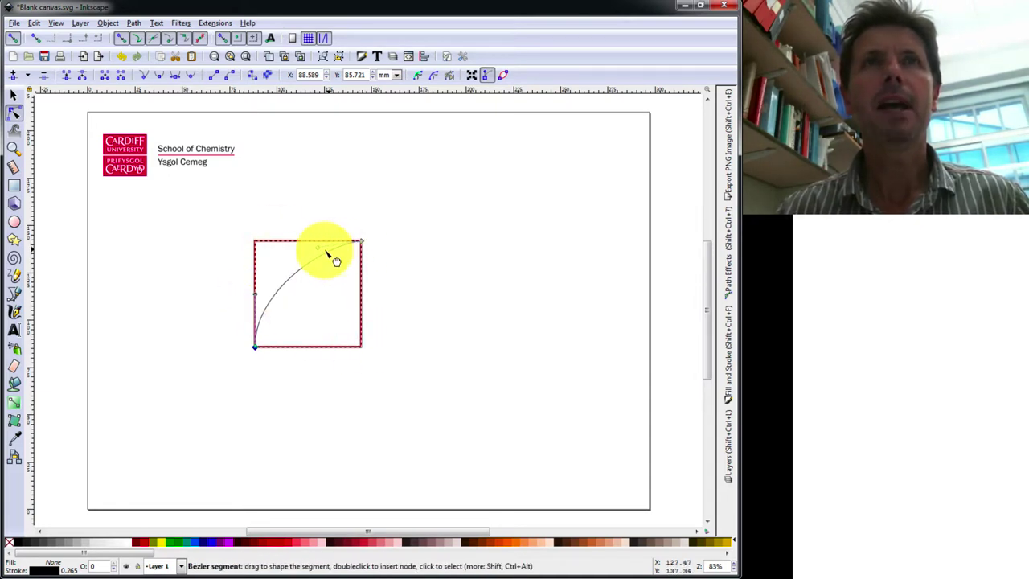
pyautogui.moveTo(320, 250); pyautogui.dragTo(363, 306)
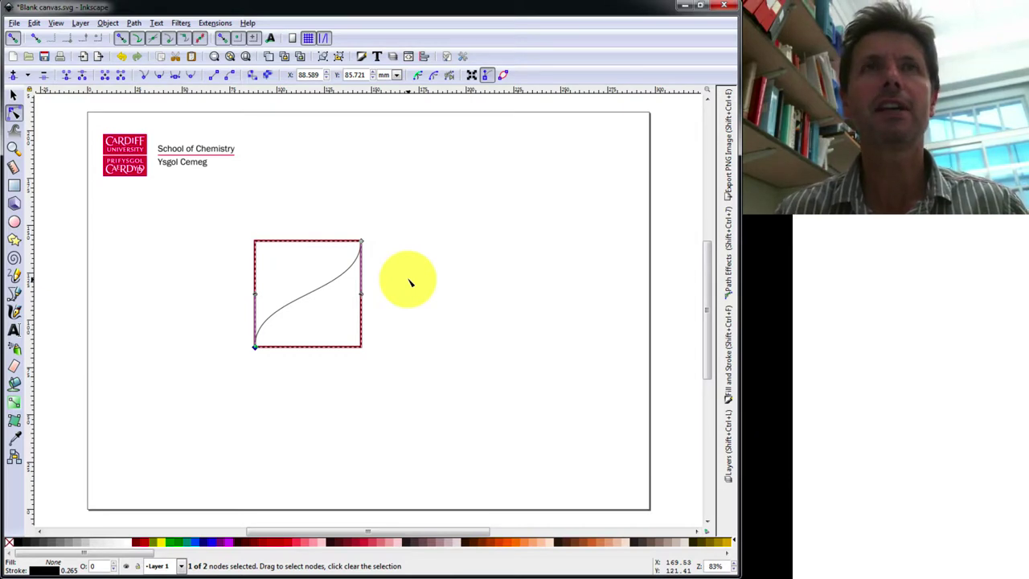
# Step: Delete the dark red square, keeping only the S-curve
pyautogui.click(13, 94)
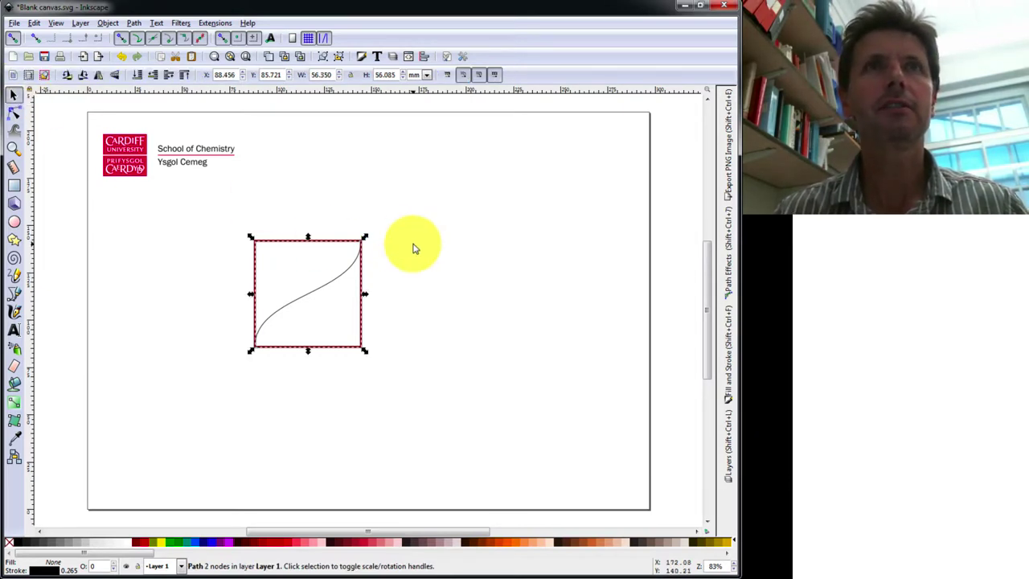
pyautogui.click(374, 250)
pyautogui.click(332, 249)
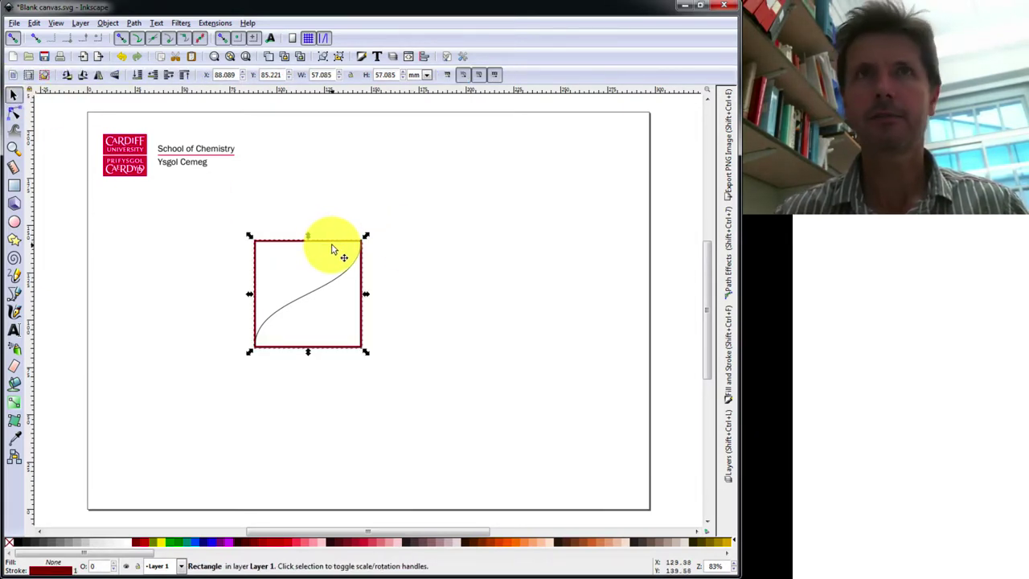
pyautogui.press('Delete')
# Step: Rotate the S-curve 90° clockwise
pyautogui.click(330, 281)
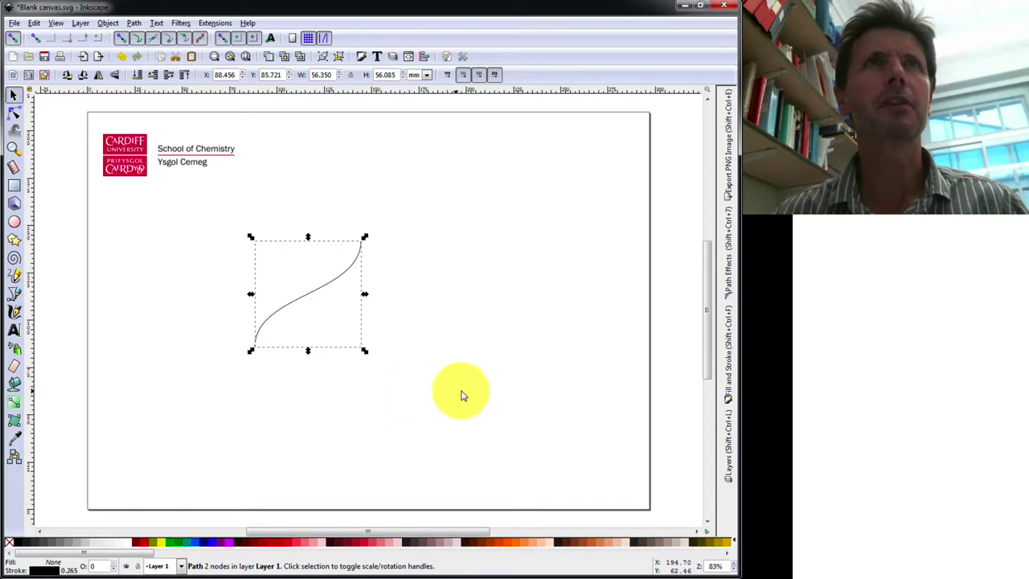
pyautogui.click(82, 75)
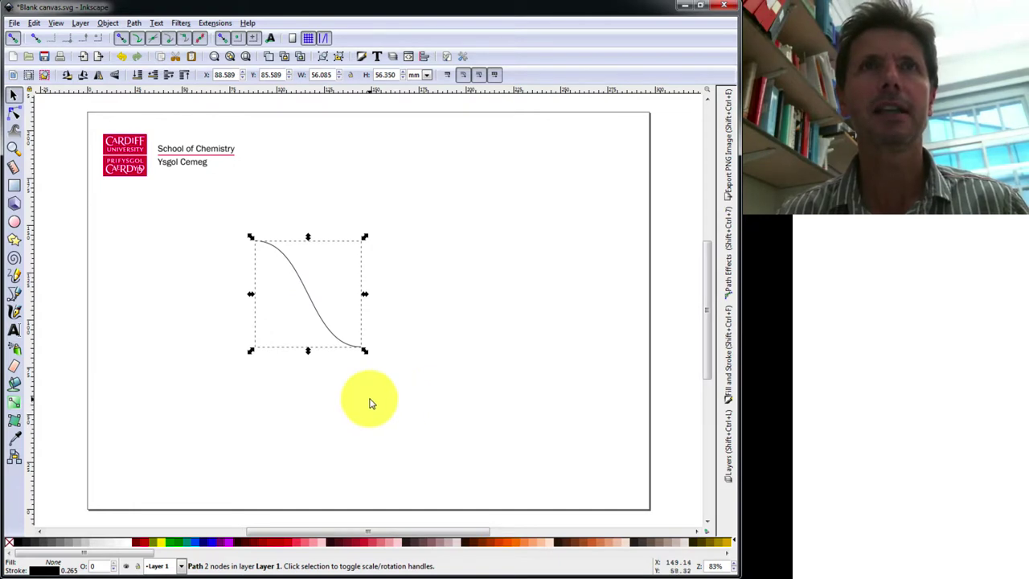
pyautogui.click(370, 402)
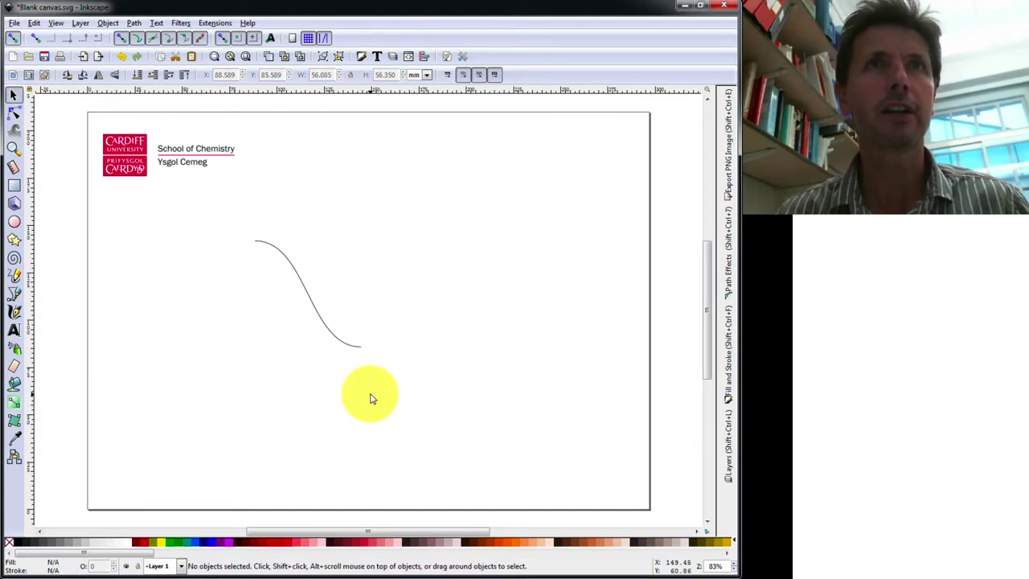
# Step: Duplicate the S-curve and place the copy directly to the right of the original
pyautogui.click(348, 348)
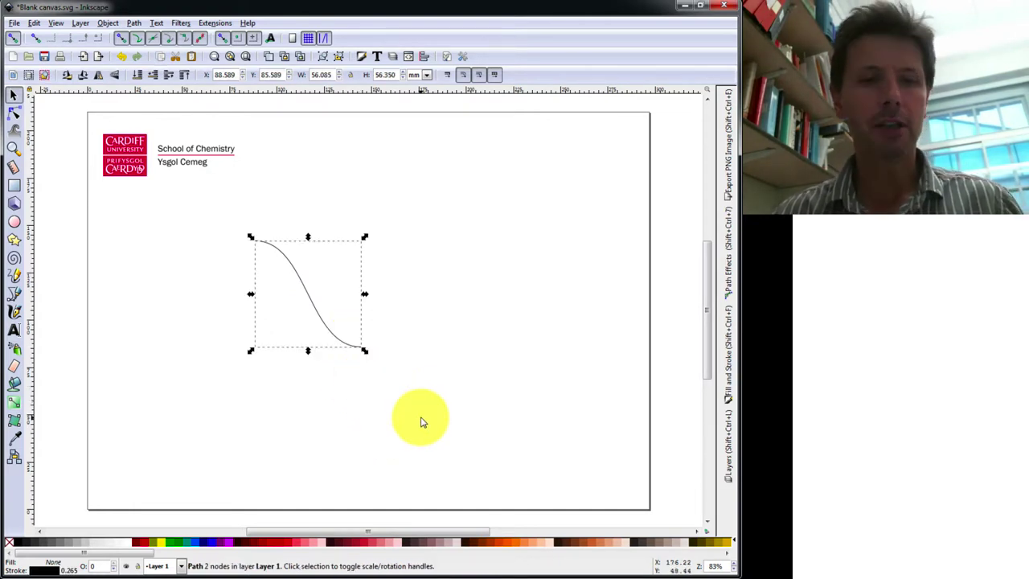
pyautogui.press('ctrl')
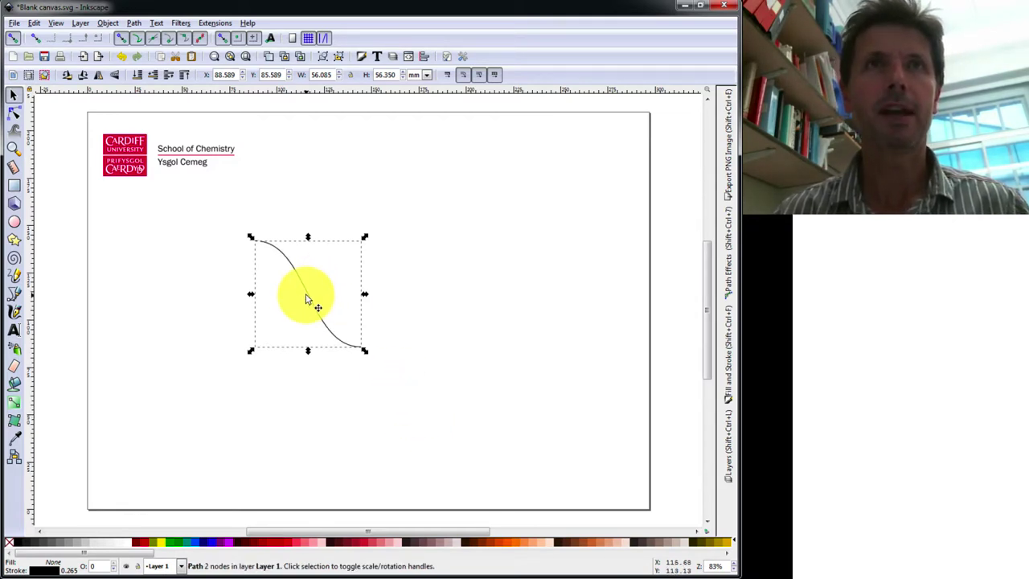
pyautogui.moveTo(342, 299); pyautogui.dragTo(422, 295)
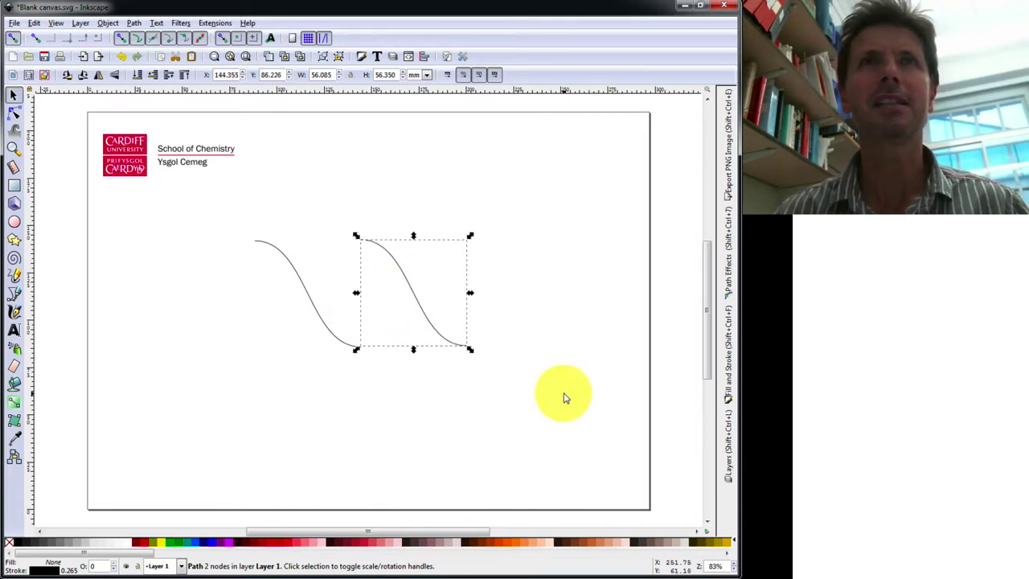
# Step: Flip the copied curve vertically and snap its lower end onto the original curve's lower end to form a trough
pyautogui.click(116, 78)
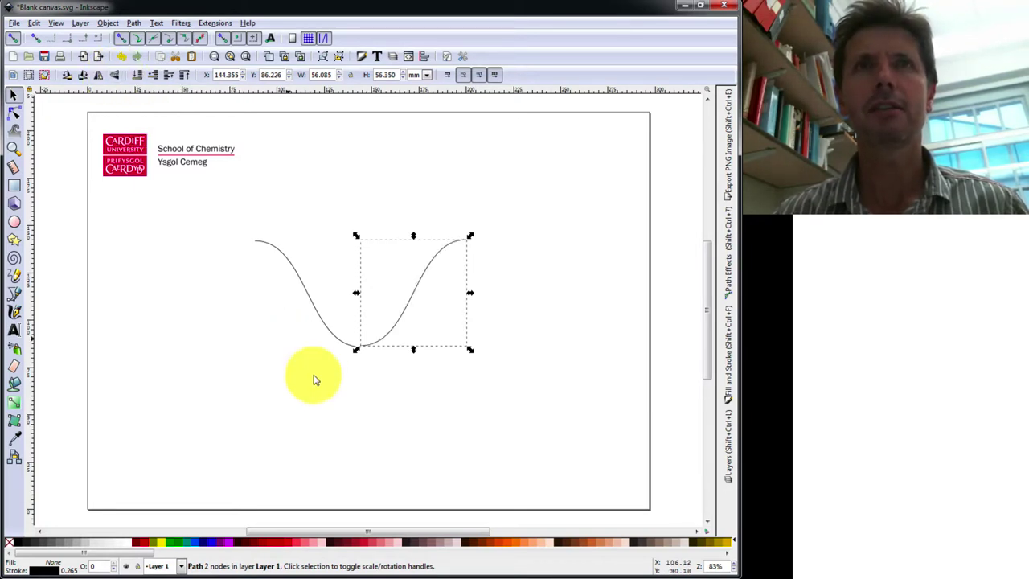
pyautogui.moveTo(403, 321); pyautogui.dragTo(372, 364)
pyautogui.click(371, 364)
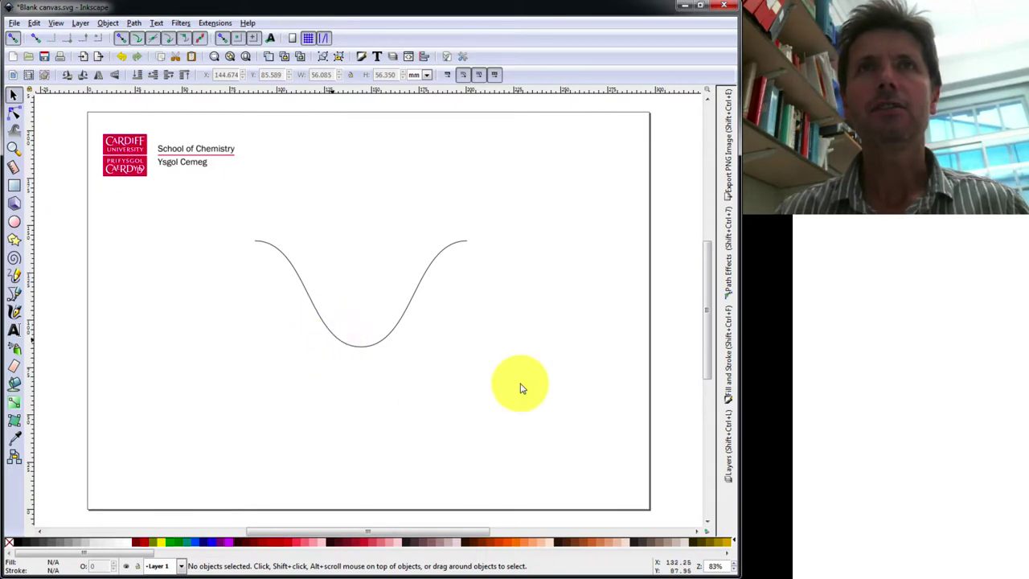
# Step: Inspect the two halves of the wave by selecting each one individually
pyautogui.click(421, 283)
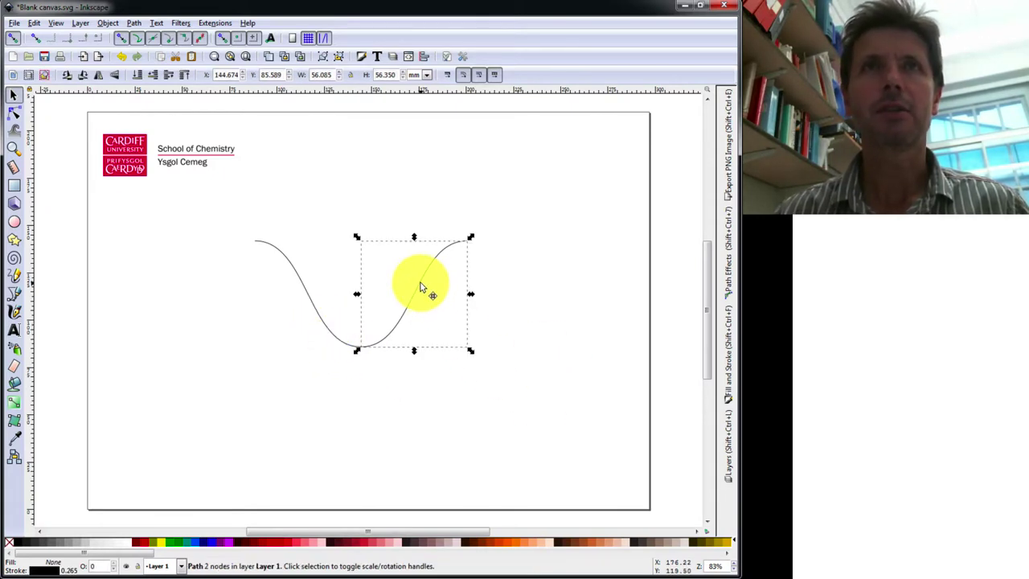
pyautogui.click(314, 305)
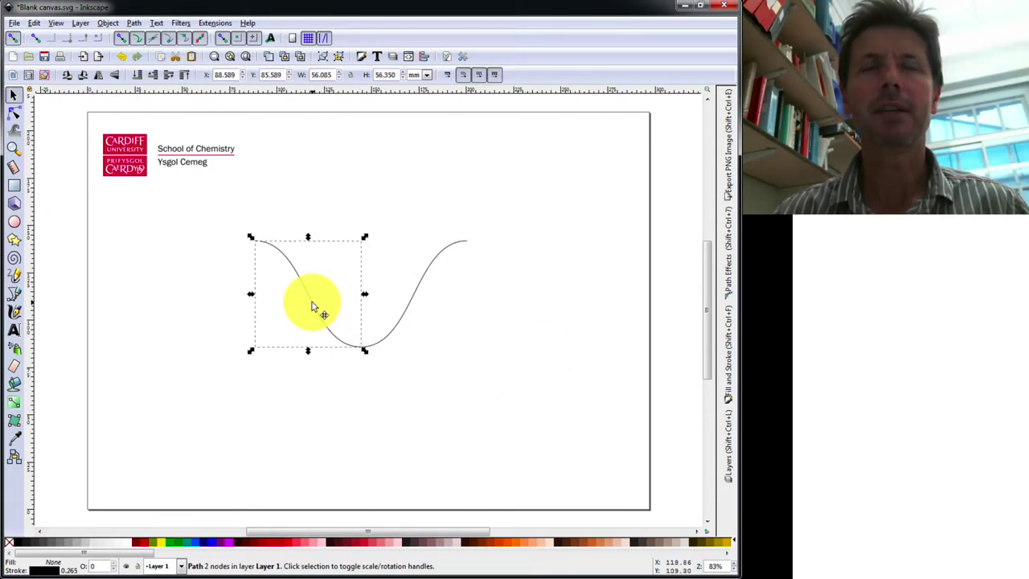
pyautogui.click(371, 391)
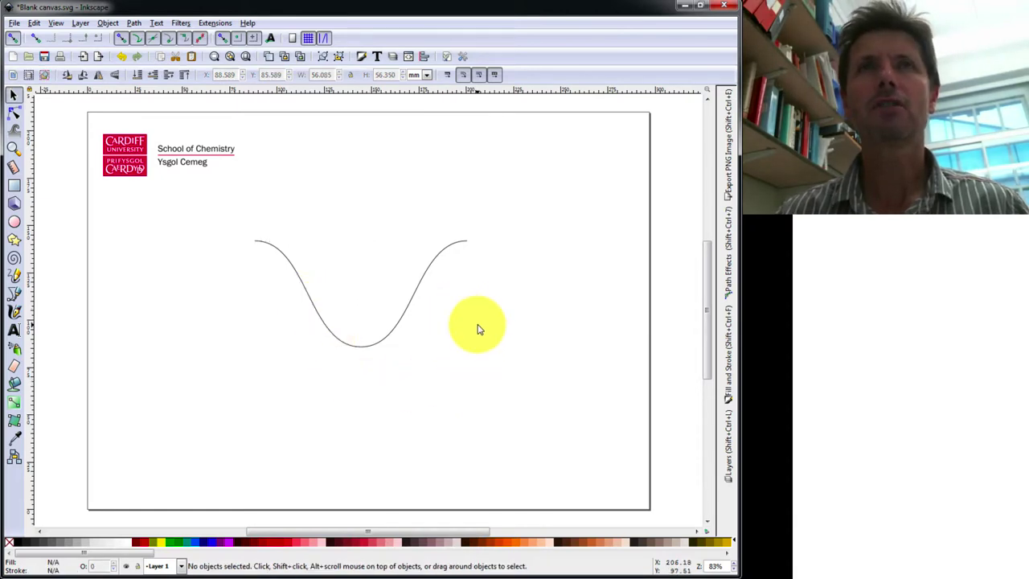
# Step: Select both wave halves and join their overlapping end nodes at the trough into a single path
pyautogui.click(400, 330)
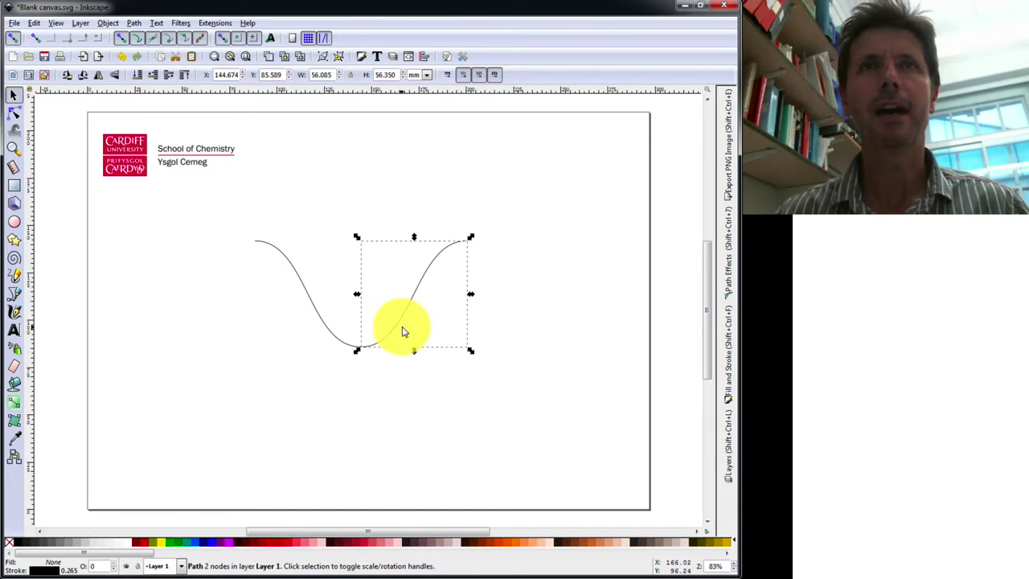
pyautogui.keyDown('shift'); pyautogui.click(311, 303); pyautogui.keyUp('shift')
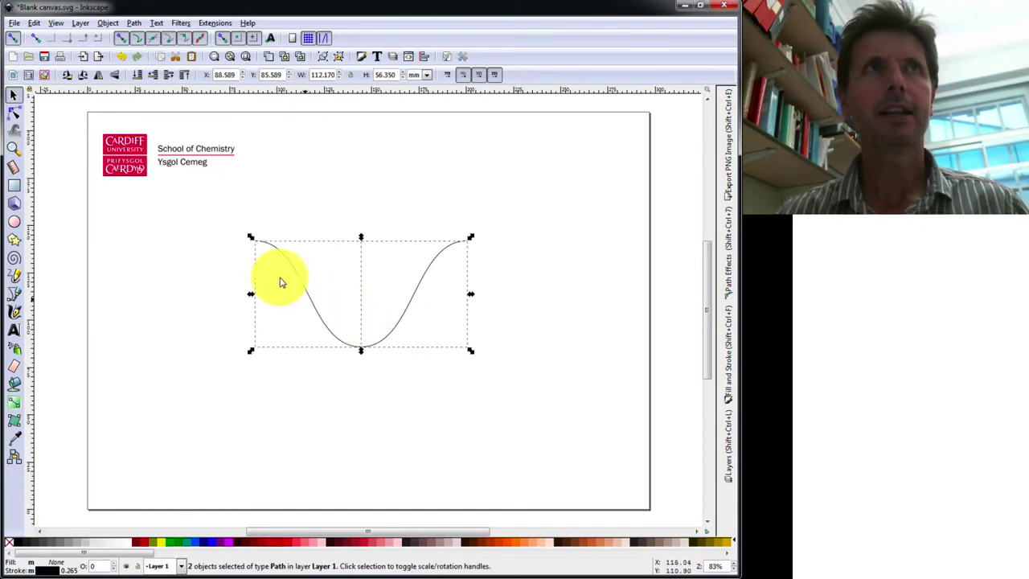
pyautogui.click(22, 119)
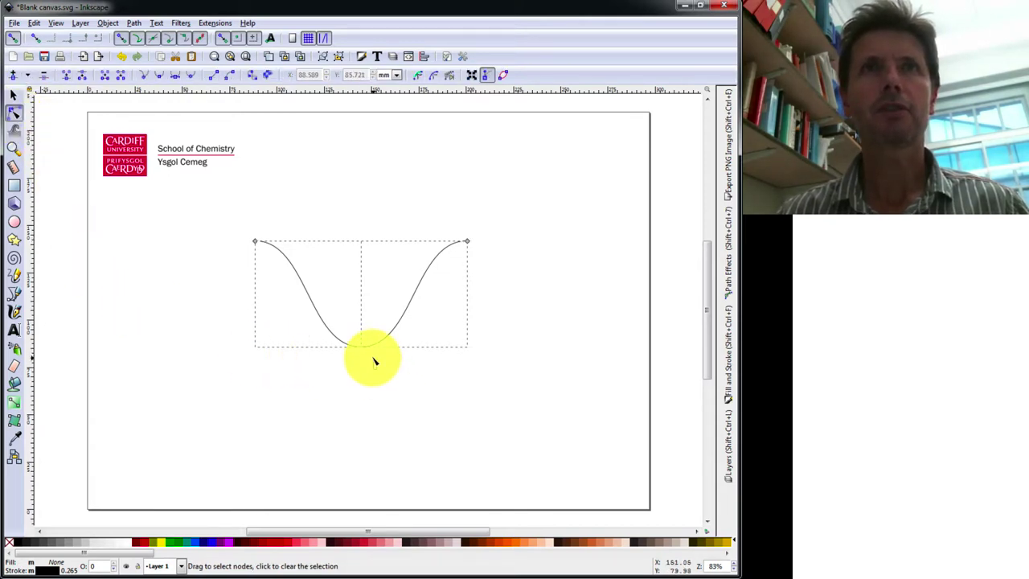
pyautogui.moveTo(376, 369); pyautogui.dragTo(348, 336)
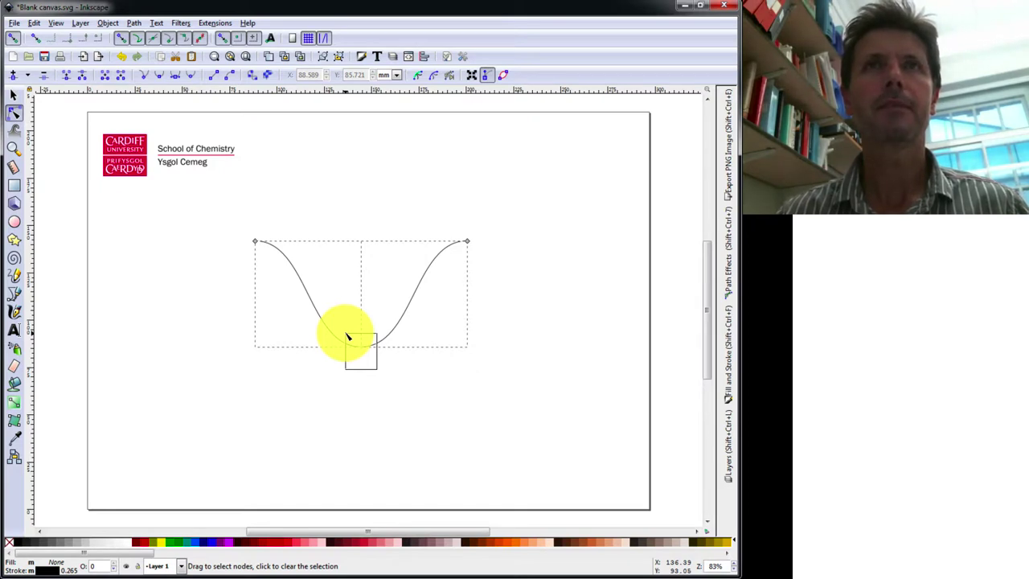
pyautogui.moveTo(348, 336); pyautogui.dragTo(348, 336)
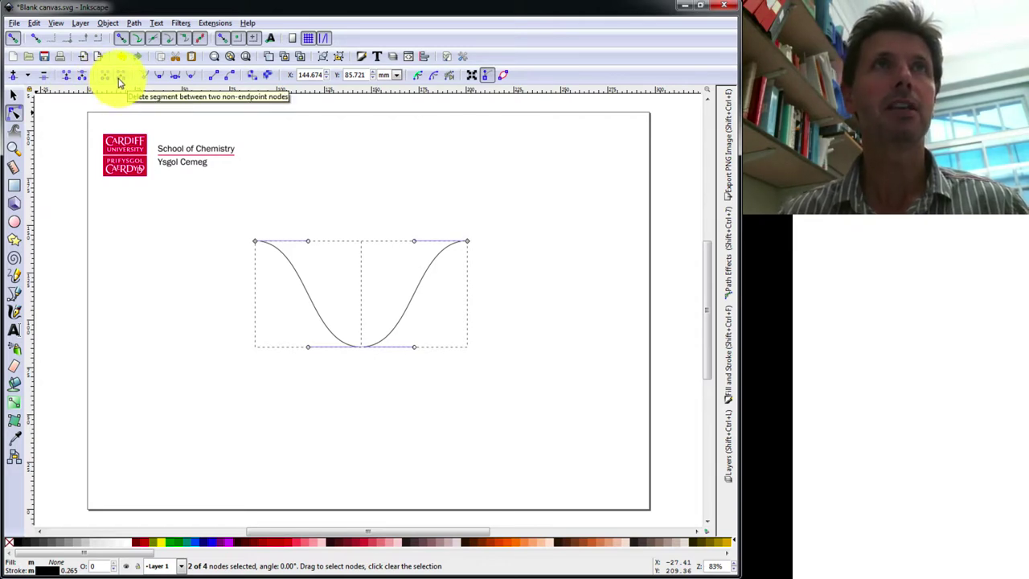
pyautogui.keyDown('ctrl'); pyautogui.keyDown('alt'); pyautogui.click(362, 347); pyautogui.keyUp('alt'); pyautogui.keyUp('ctrl')
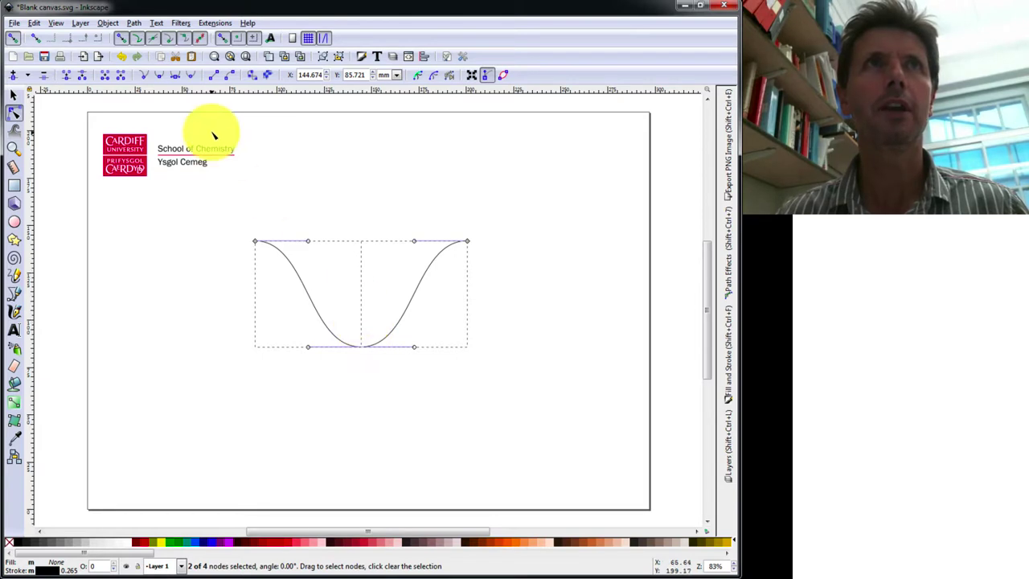
pyautogui.click(67, 78)
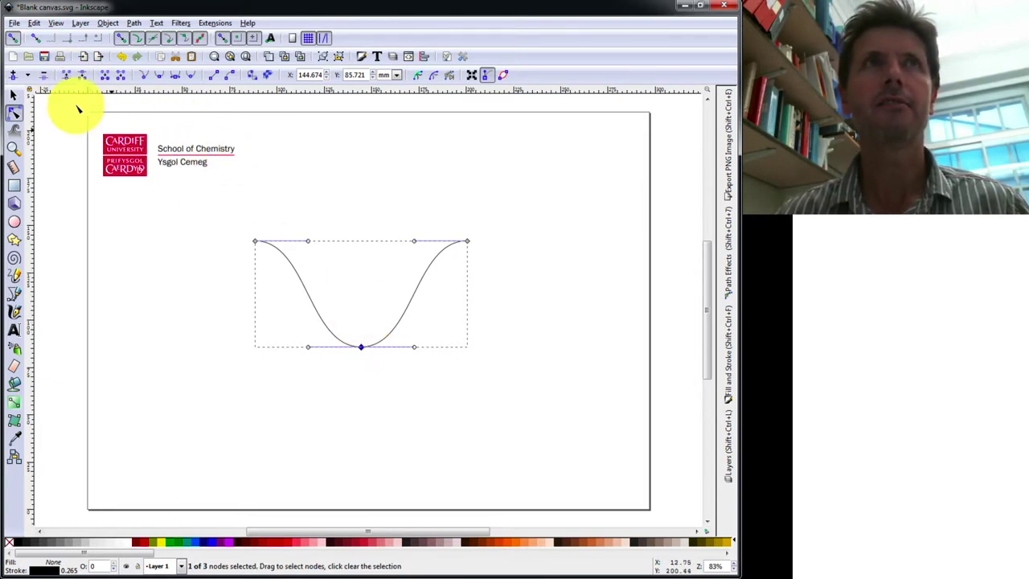
pyautogui.click(13, 95)
pyautogui.click(527, 241)
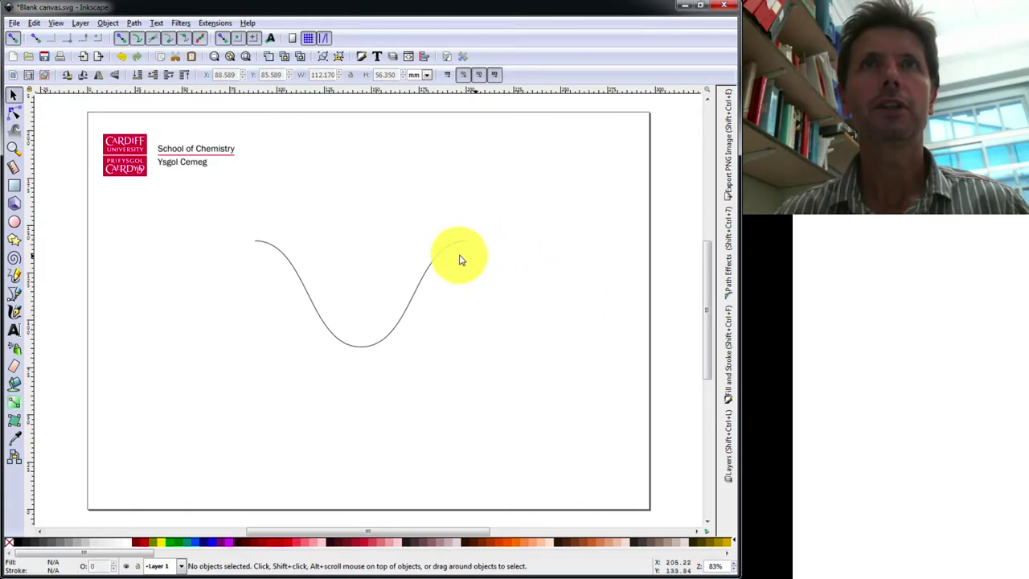
# Step: Duplicate the joined wave and snap the copy's left end onto the original wave's right end
pyautogui.click(448, 257)
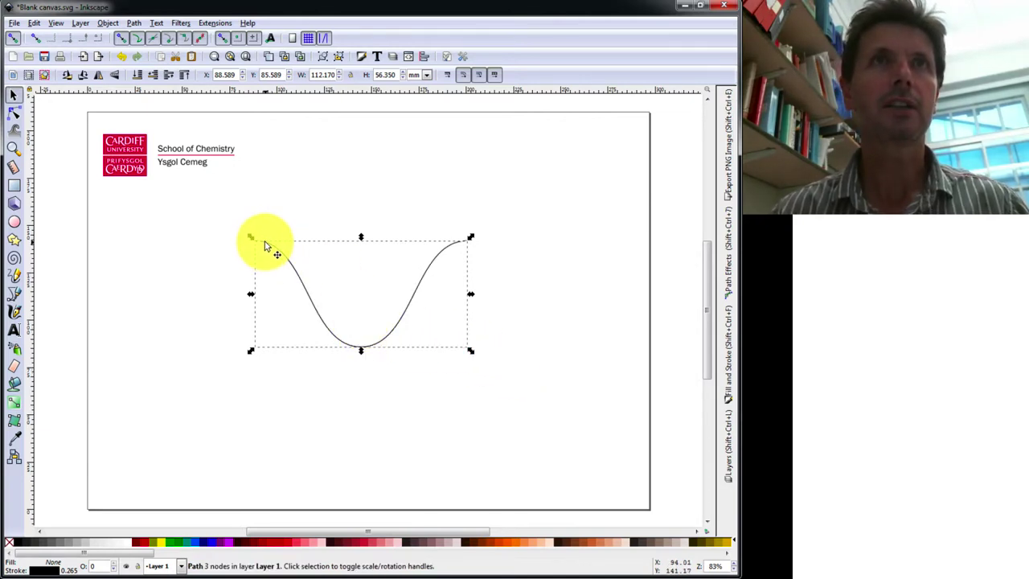
pyautogui.hotkey('ctrl', 'd')
pyautogui.moveTo(266, 246); pyautogui.dragTo(480, 244)
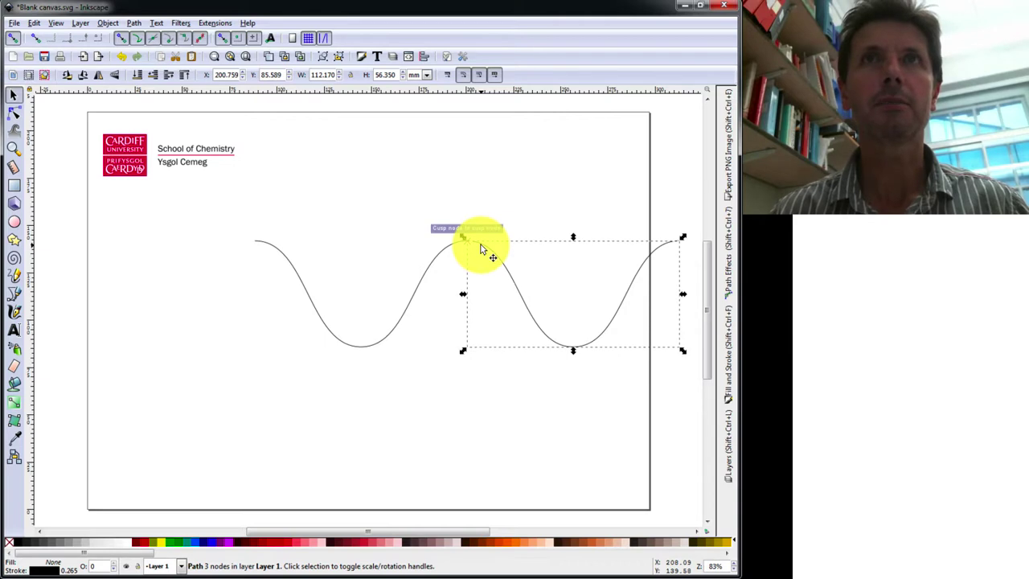
# Step: Select both waves and join their overlapping end nodes at the middle crest into a single path
pyautogui.keyDown('shift'); pyautogui.click(442, 260); pyautogui.keyUp('shift')
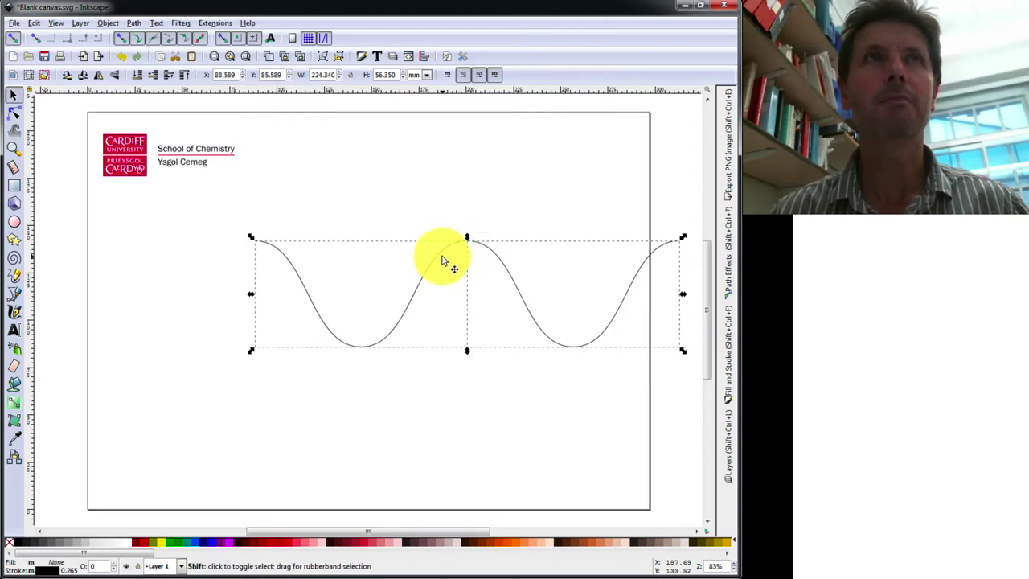
pyautogui.click(14, 113)
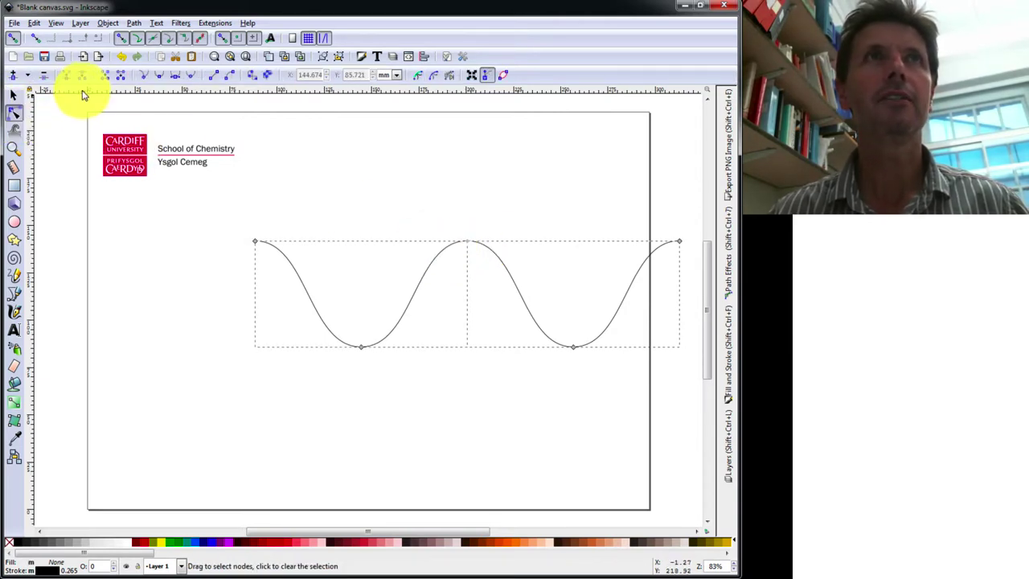
pyautogui.moveTo(459, 223); pyautogui.dragTo(480, 257)
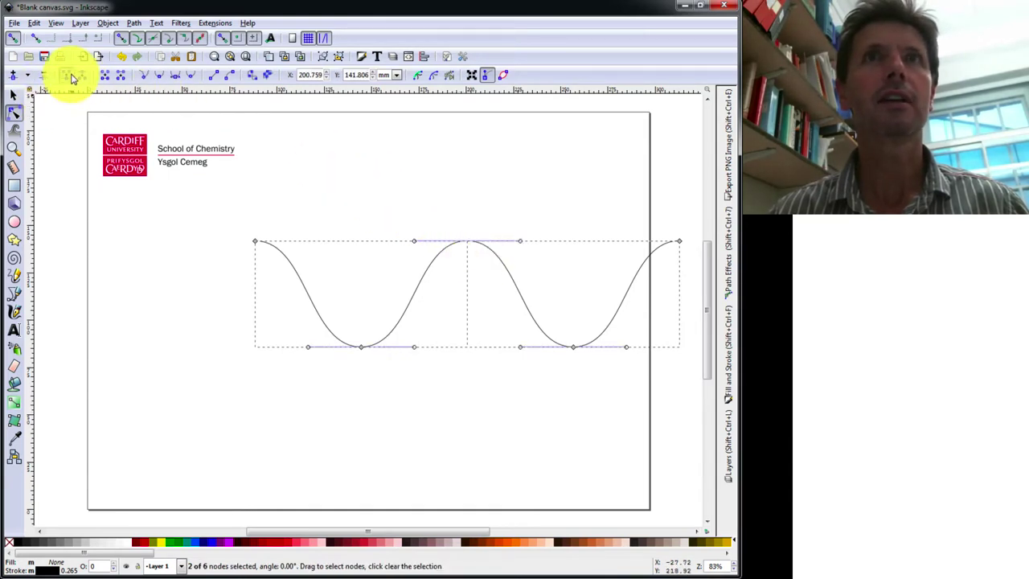
pyautogui.click(72, 78)
# Step: Move the joined wave inside the page and scale it down to about 65 mm wide and 29 mm high
pyautogui.click(13, 94)
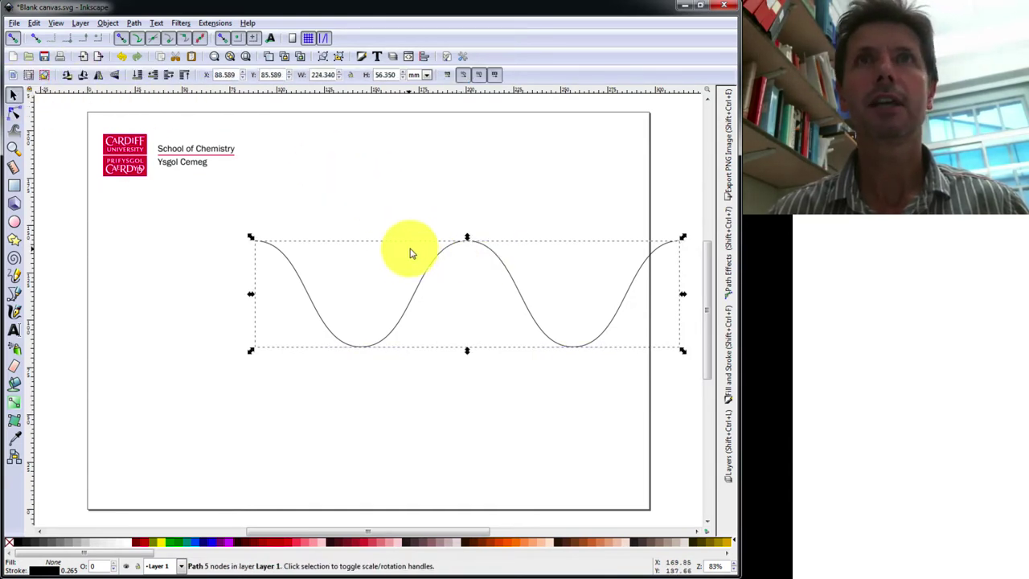
pyautogui.moveTo(428, 274); pyautogui.dragTo(340, 264)
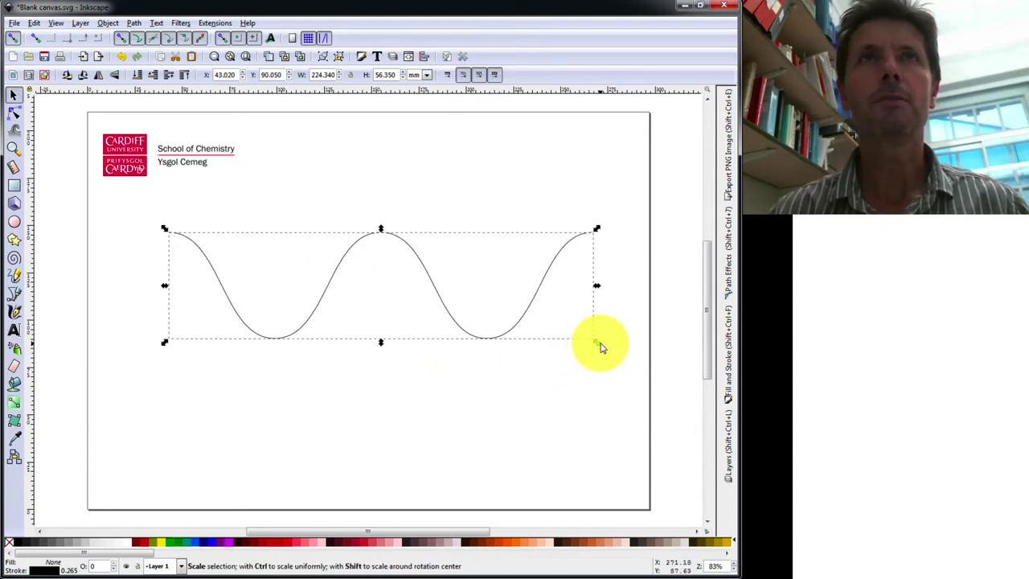
pyautogui.moveTo(600, 343); pyautogui.dragTo(298, 295)
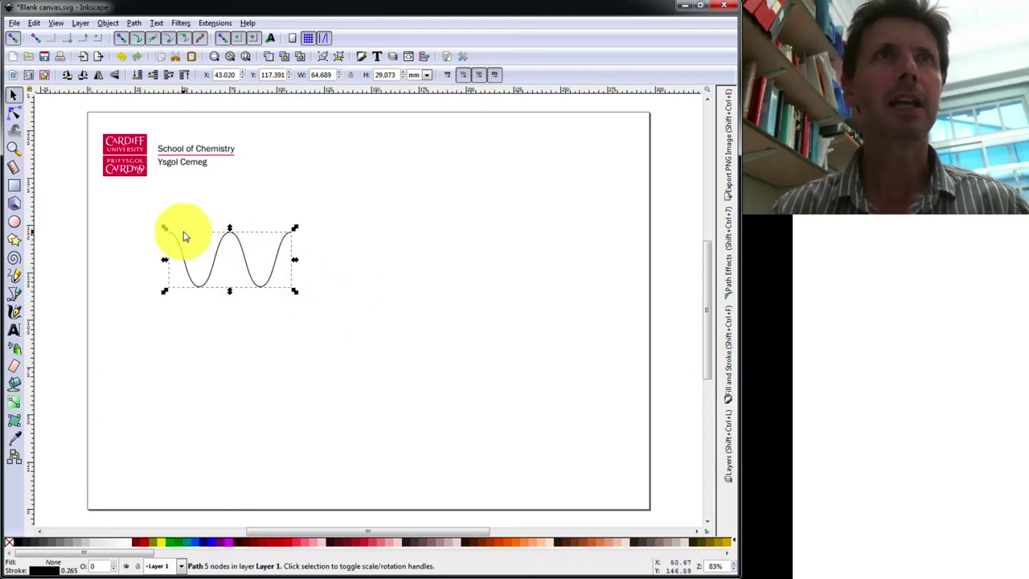
# Step: Duplicate the reduced wave end to end with the original and join the touching end nodes into one path
pyautogui.hotkey('ctrl', 'd')
pyautogui.moveTo(172, 229); pyautogui.dragTo(298, 239)
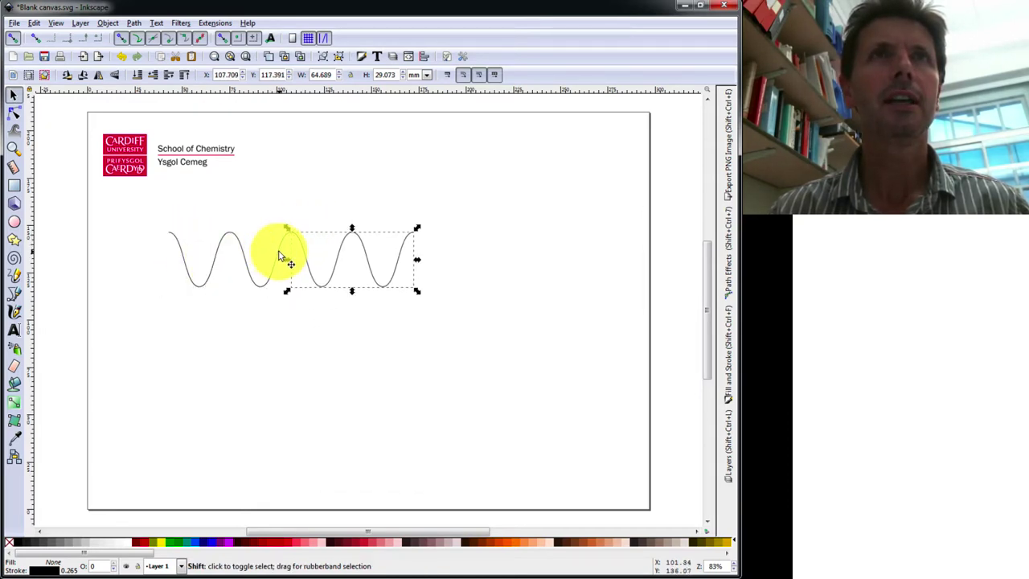
pyautogui.keyDown('shift'); pyautogui.click(282, 252); pyautogui.keyUp('shift')
pyautogui.click(21, 115)
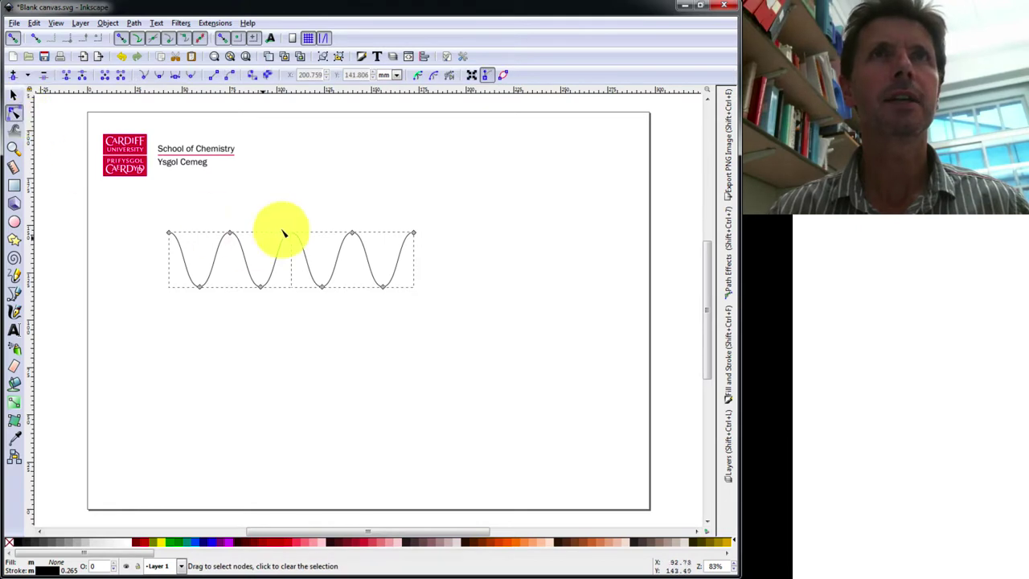
pyautogui.moveTo(282, 230); pyautogui.dragTo(311, 242)
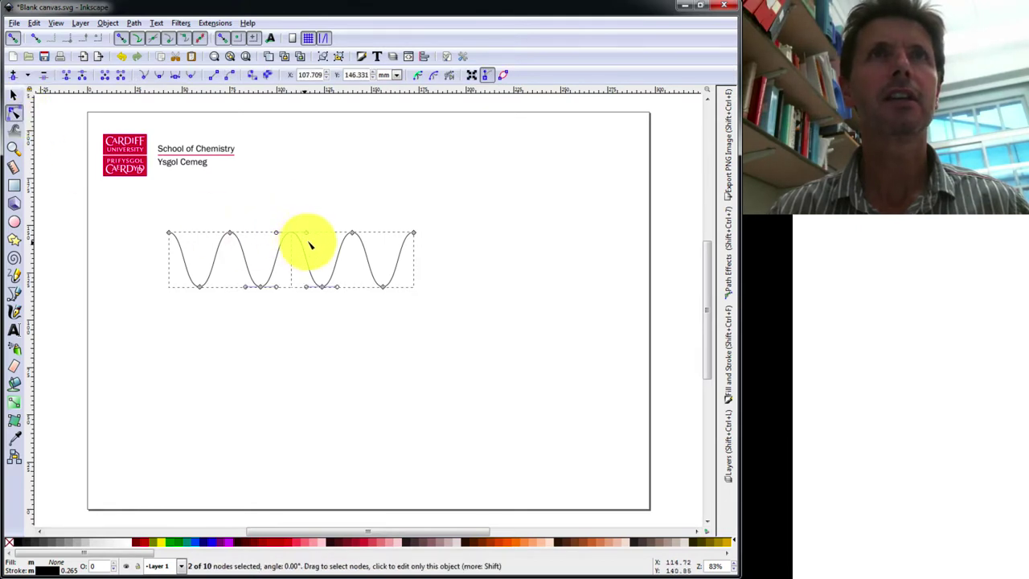
pyautogui.click(68, 77)
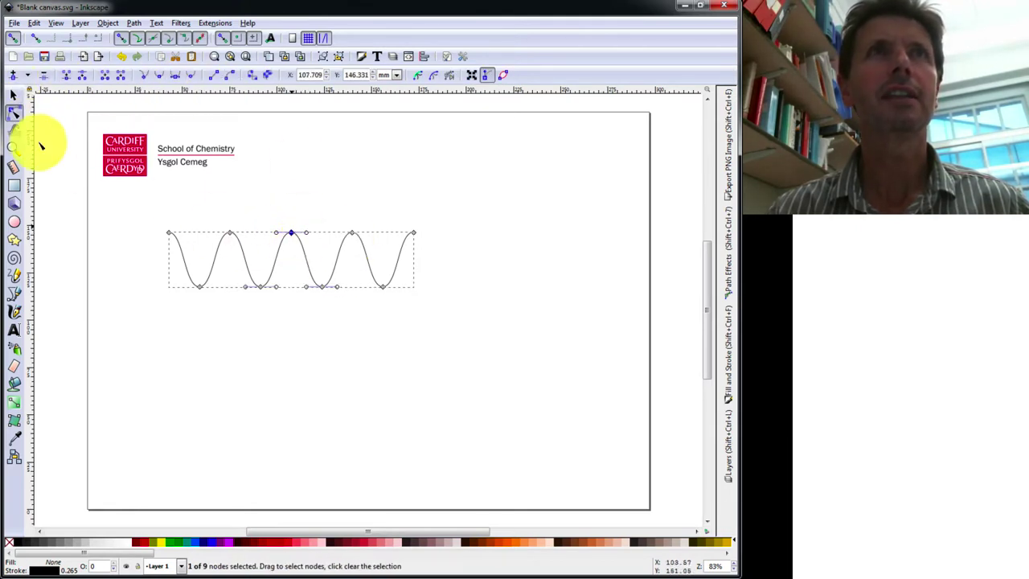
# Step: Double the four-trough wave with a copy snapped to its right end, joining the two at their shared crest
pyautogui.click(13, 95)
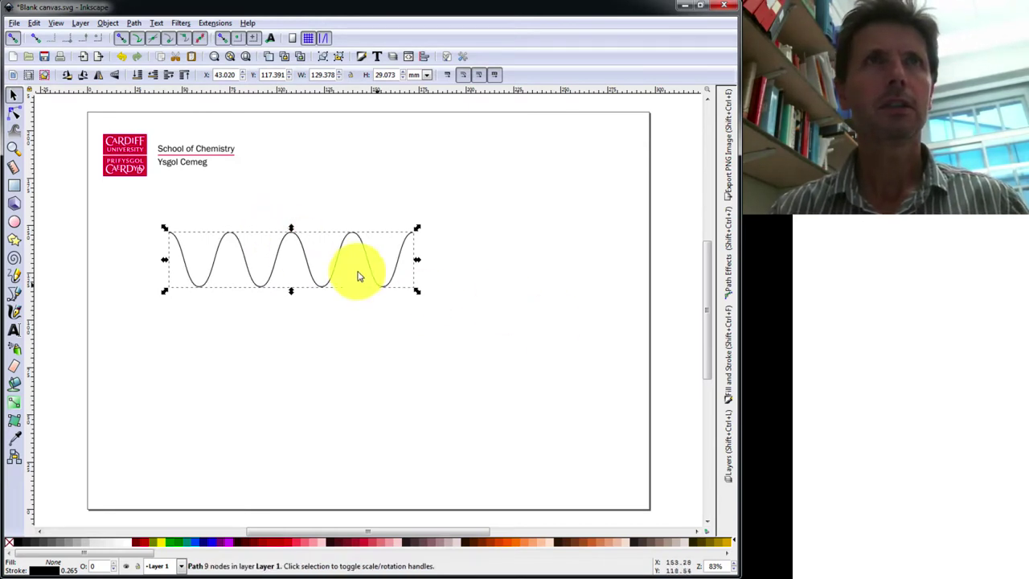
pyautogui.hotkey('ctrl', 'd')
pyautogui.moveTo(179, 243); pyautogui.dragTo(427, 238)
pyautogui.keyDown('shift'); pyautogui.click(396, 256); pyautogui.keyUp('shift')
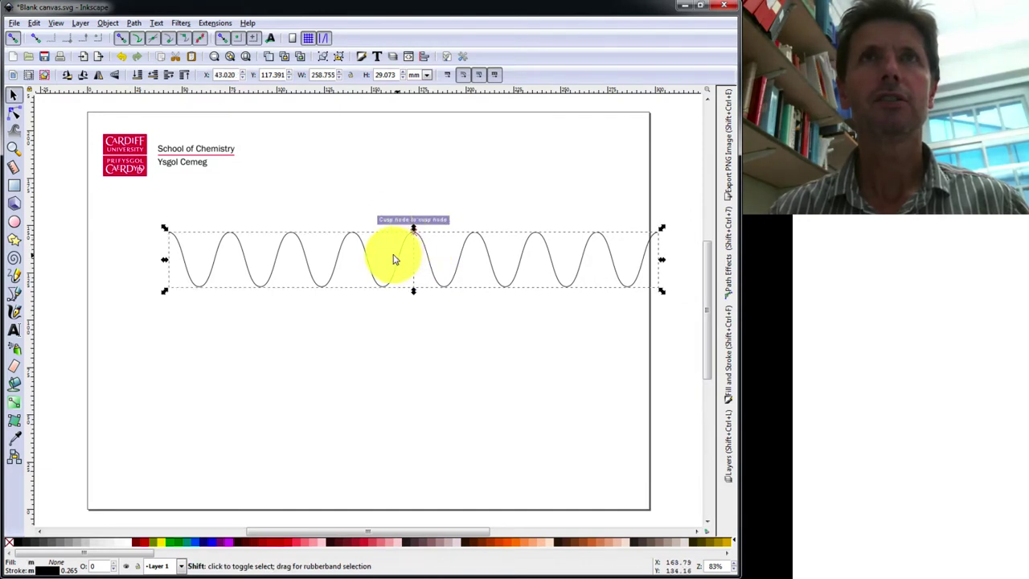
pyautogui.click(13, 112)
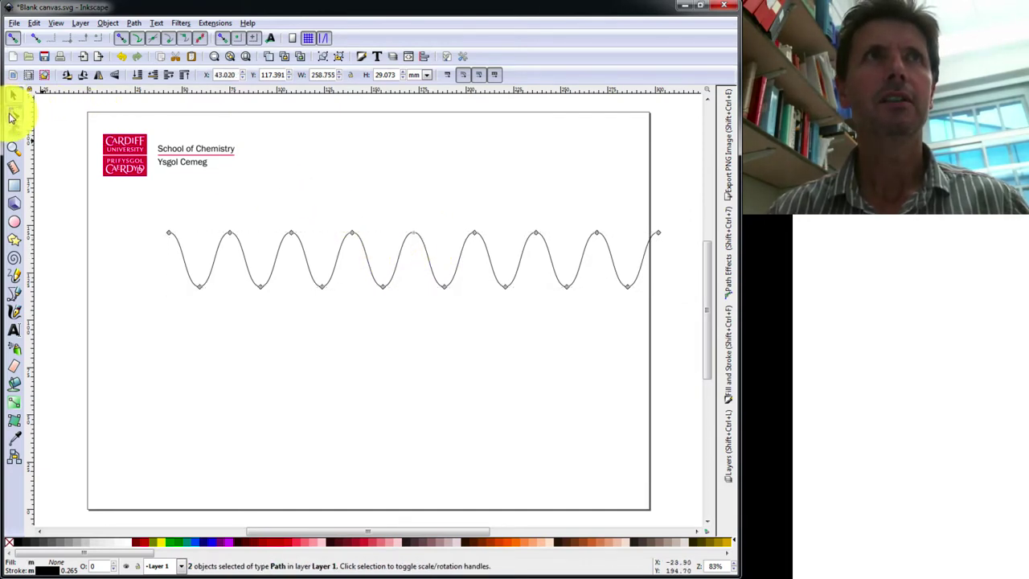
pyautogui.moveTo(406, 222); pyautogui.dragTo(425, 246)
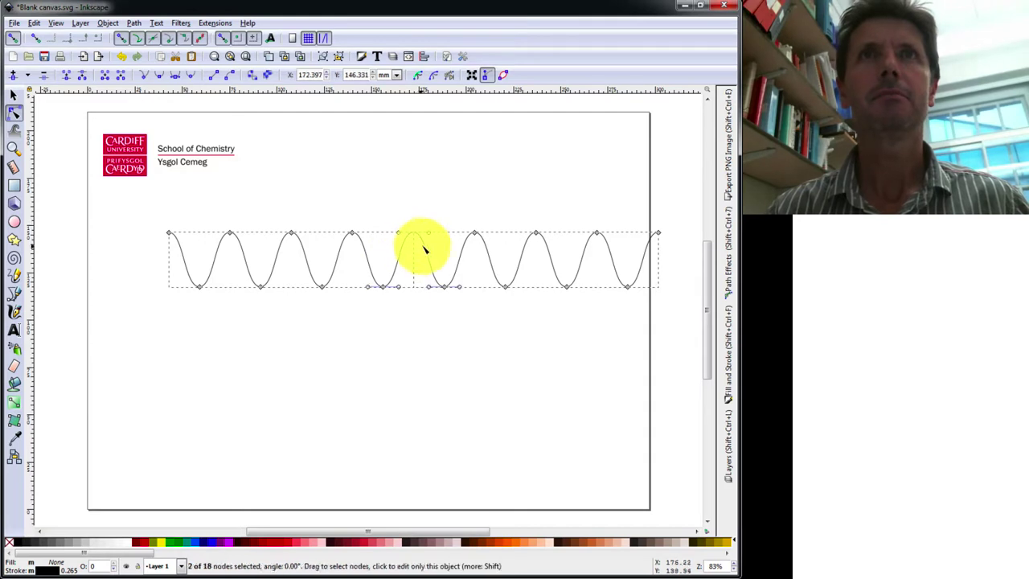
pyautogui.click(67, 76)
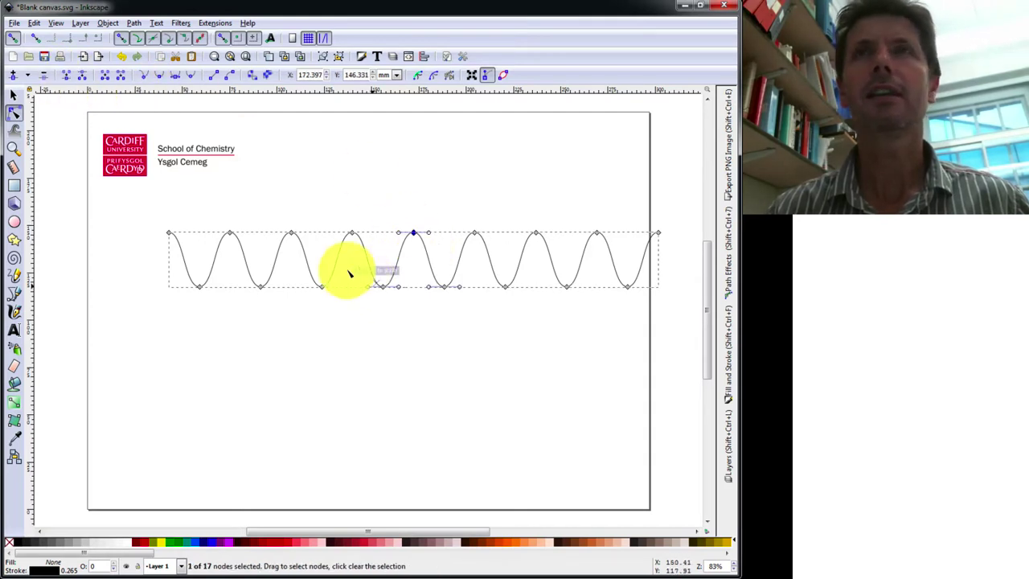
# Step: Move the long wave fully inside the page and set its stroke width to 4 mm
pyautogui.click(13, 95)
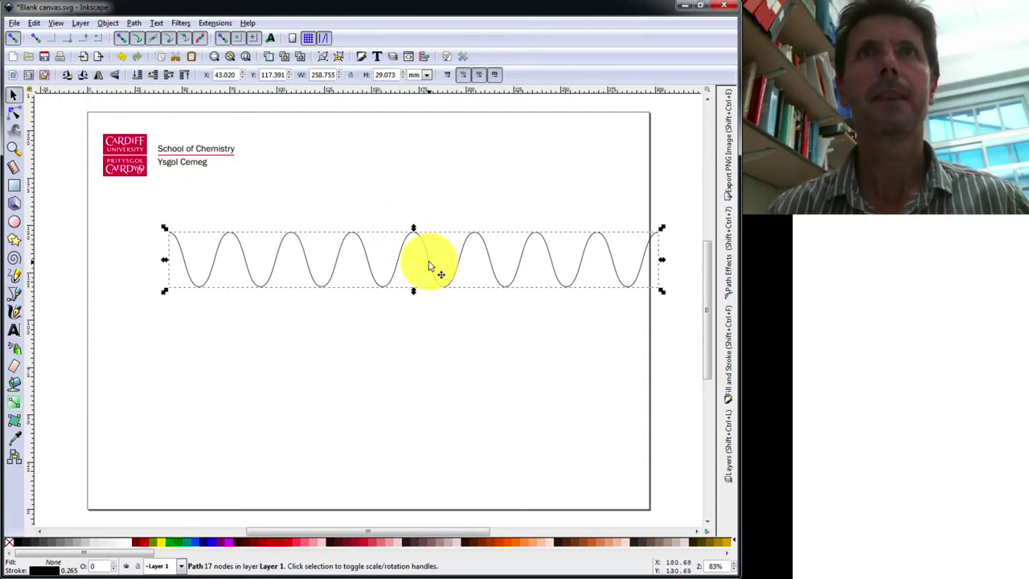
pyautogui.moveTo(429, 263); pyautogui.dragTo(379, 288)
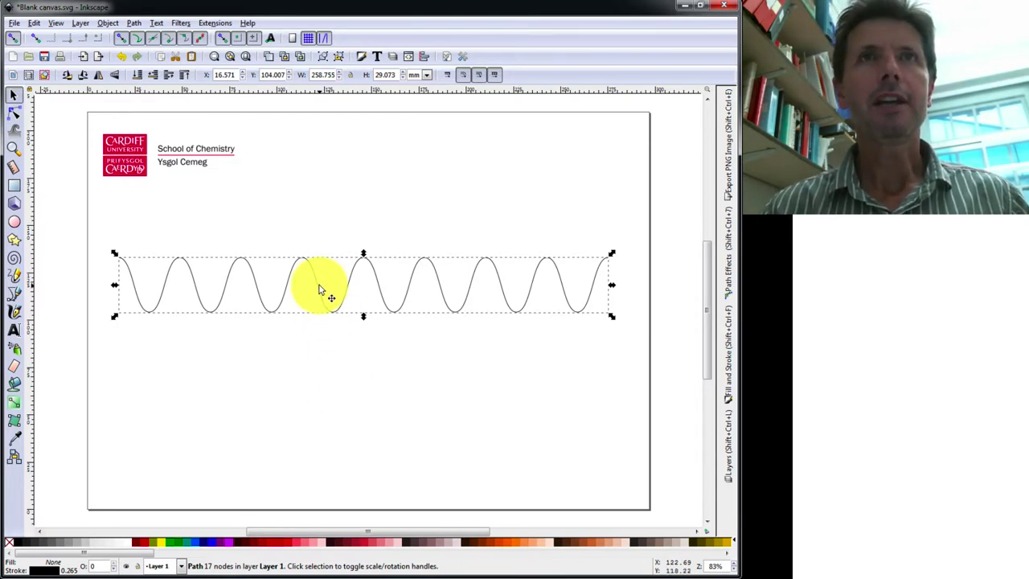
pyautogui.rightClick(73, 571)
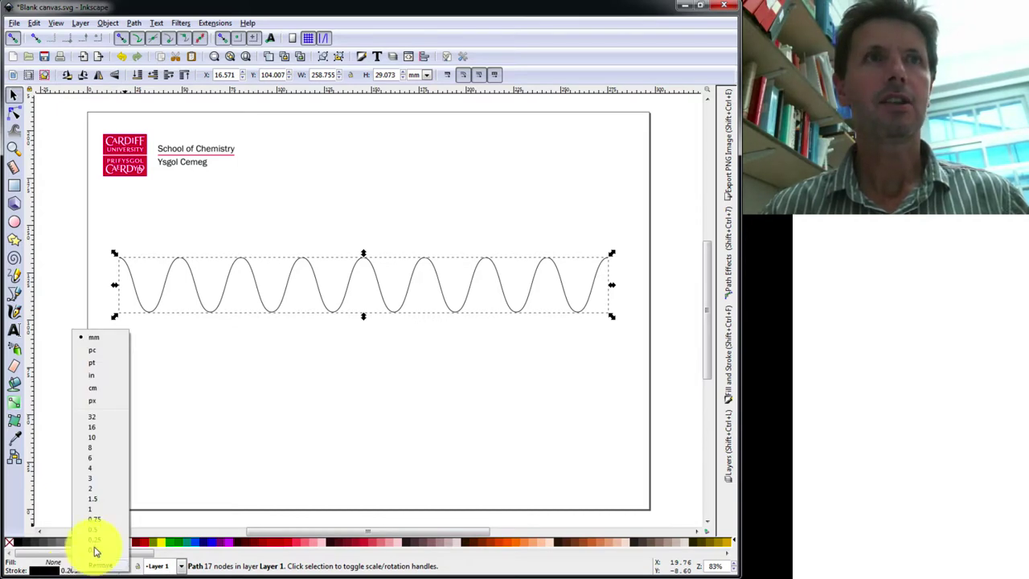
pyautogui.click(102, 470)
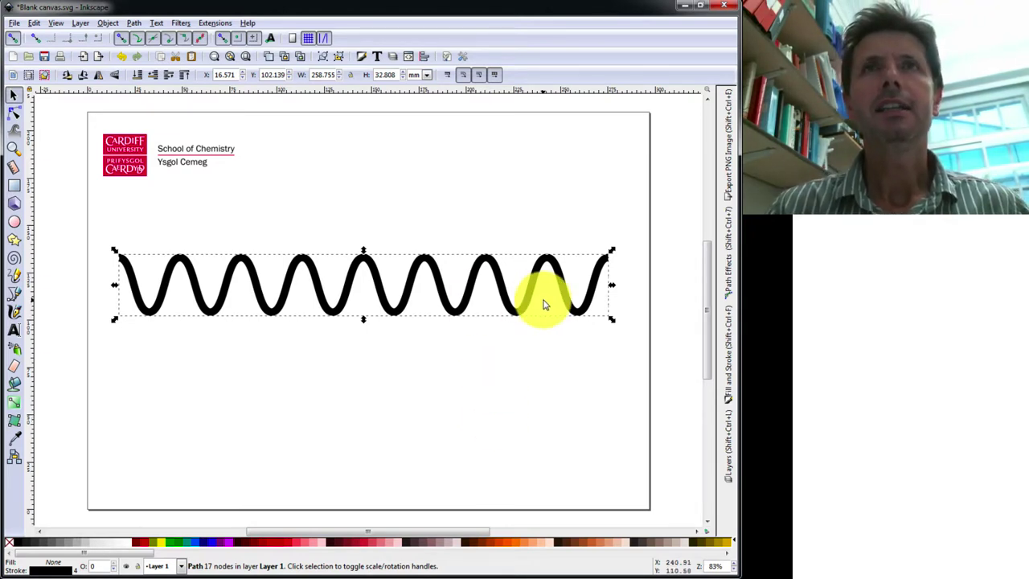
# Step: Open the stroke style settings for the thick wave
pyautogui.rightClick(471, 297)
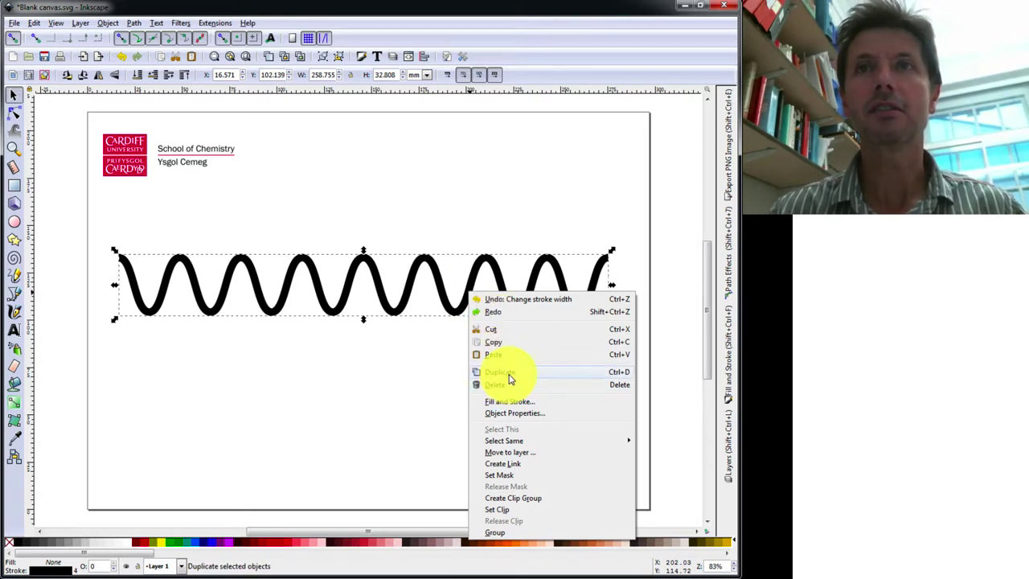
pyautogui.click(541, 376)
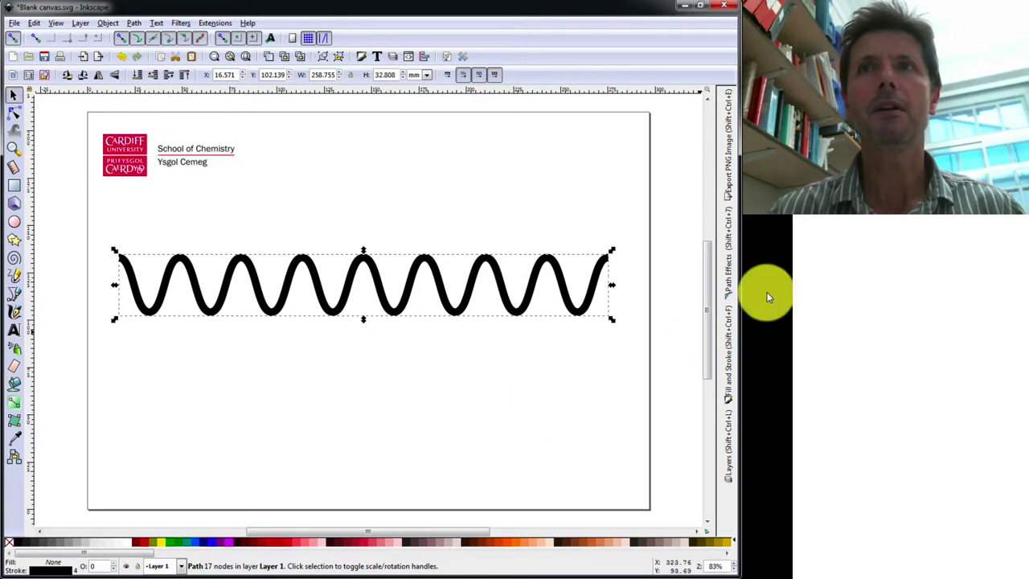
pyautogui.click(730, 352)
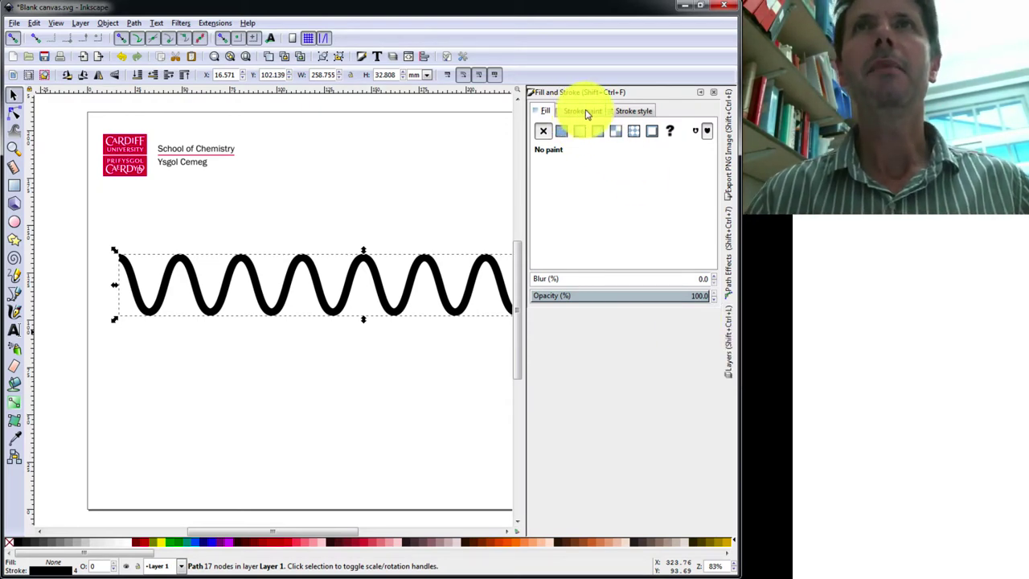
pyautogui.click(632, 110)
# Step: Try a dotted and a dashed pattern on the wave's stroke, and return it to a solid line
pyautogui.click(648, 146)
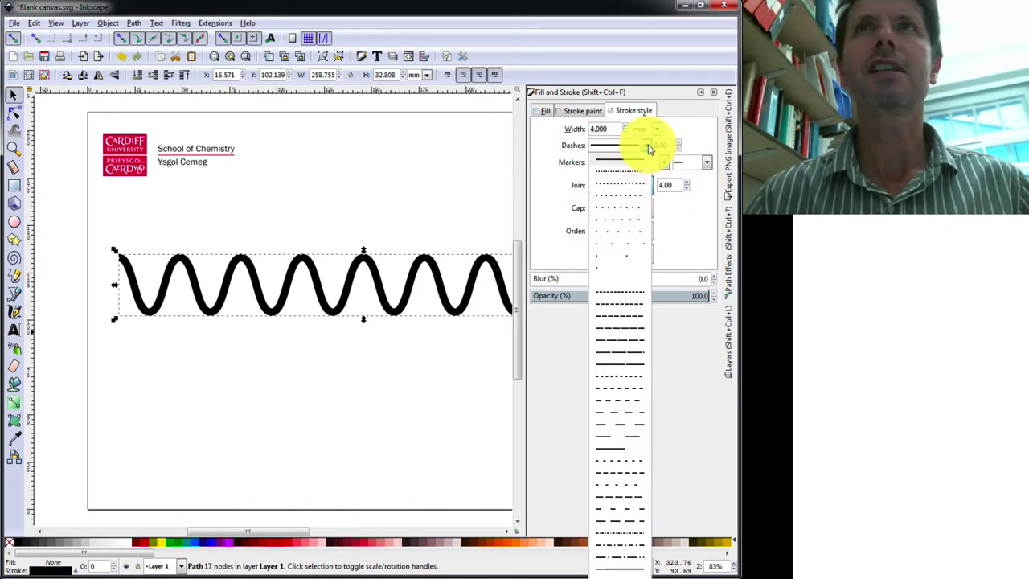
pyautogui.click(631, 203)
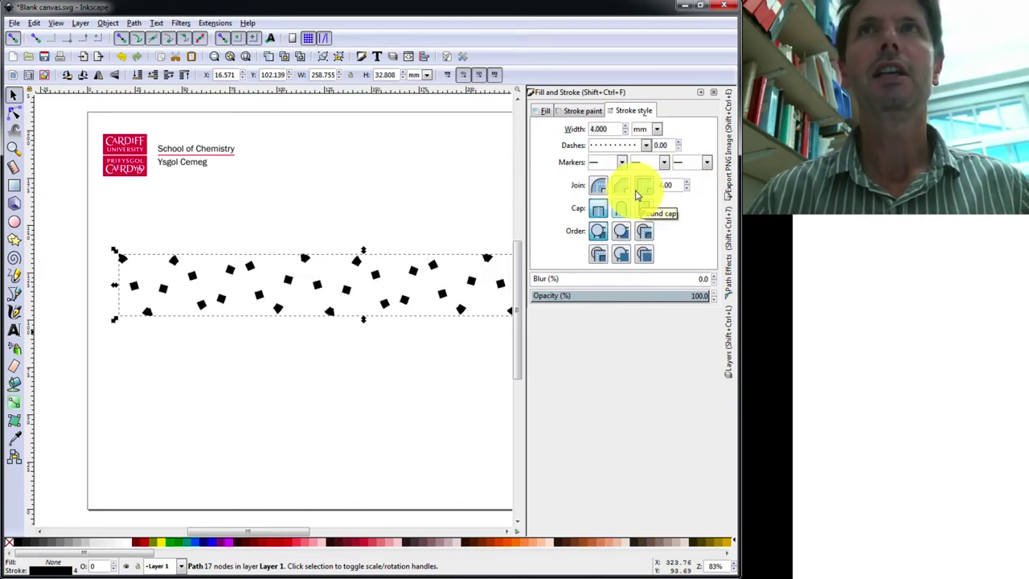
pyautogui.click(646, 144)
pyautogui.click(619, 303)
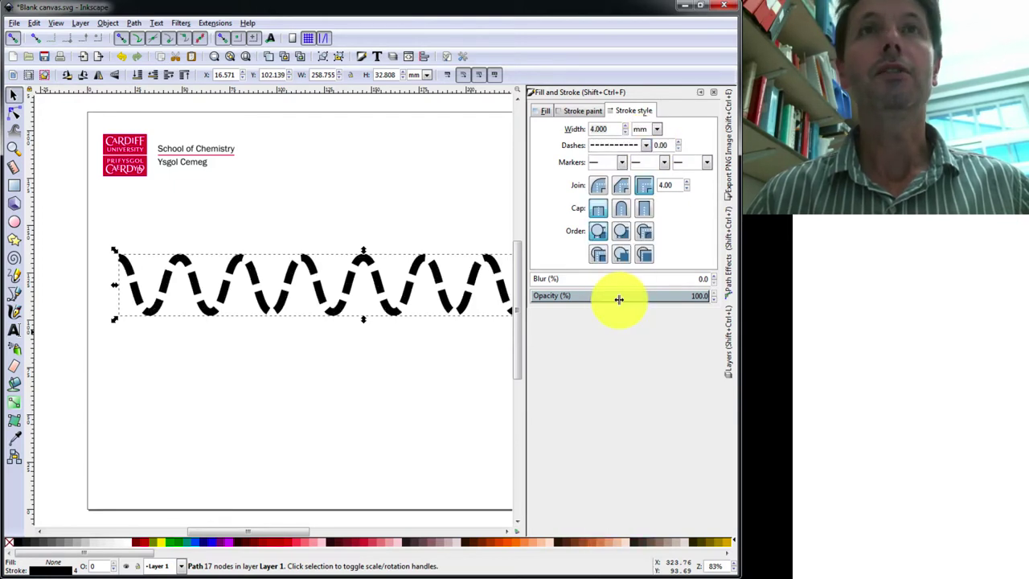
pyautogui.click(647, 144)
pyautogui.click(630, 165)
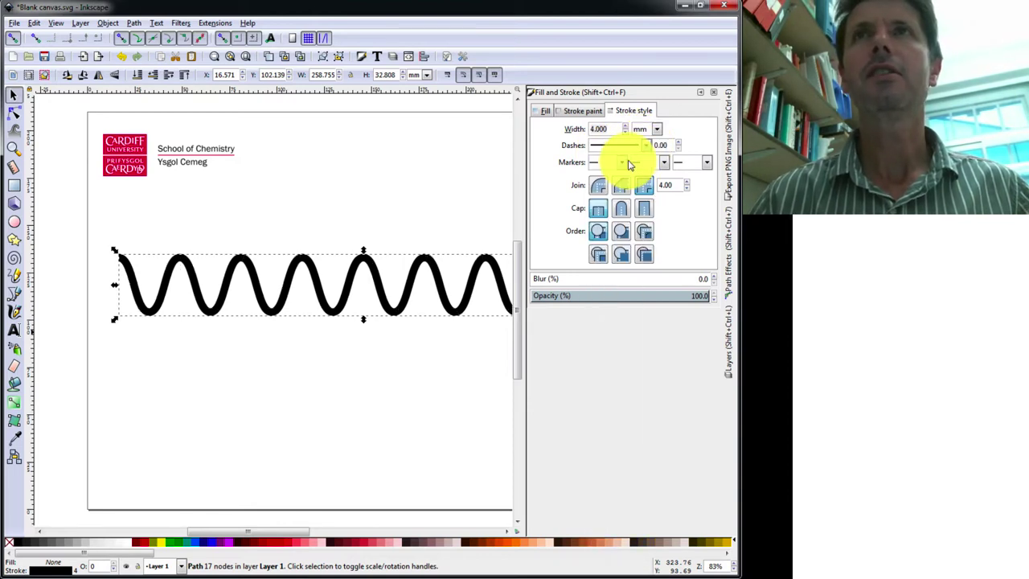
# Step: Try medium and large forward-pointing arrowheads as the wave's end marker, and settle on the small one
pyautogui.click(706, 163)
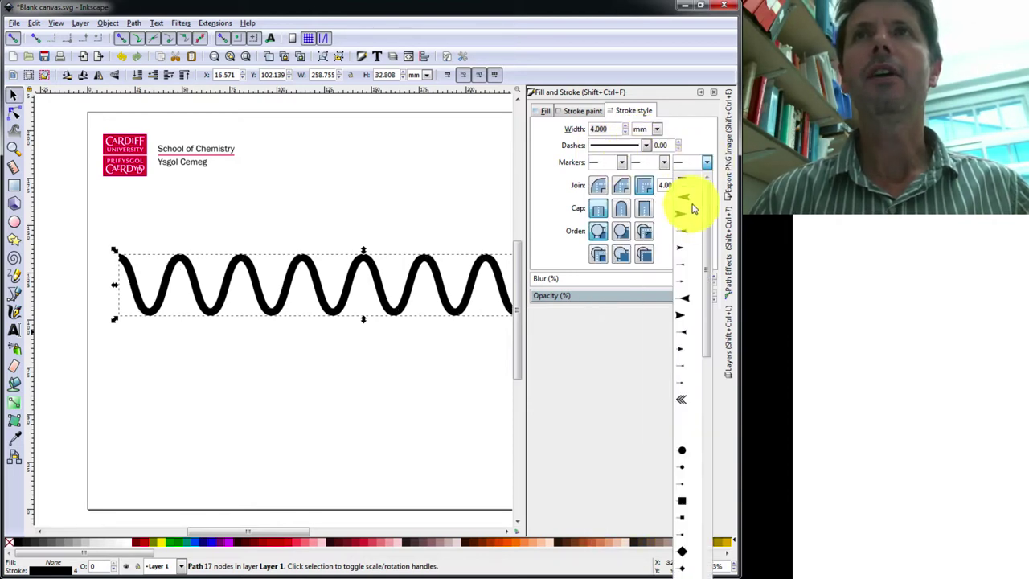
pyautogui.click(681, 253)
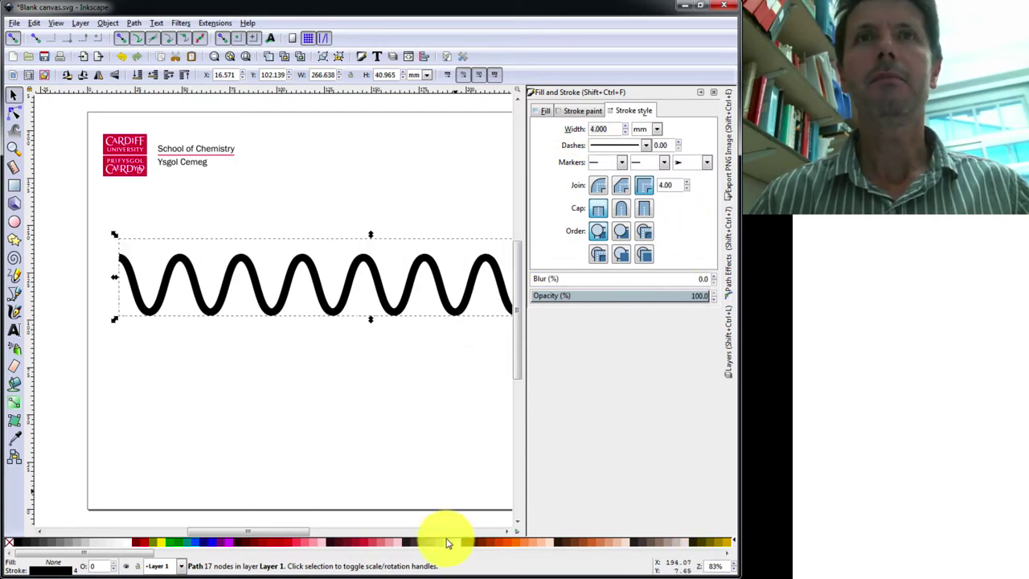
pyautogui.hscroll(5, 503, 537)
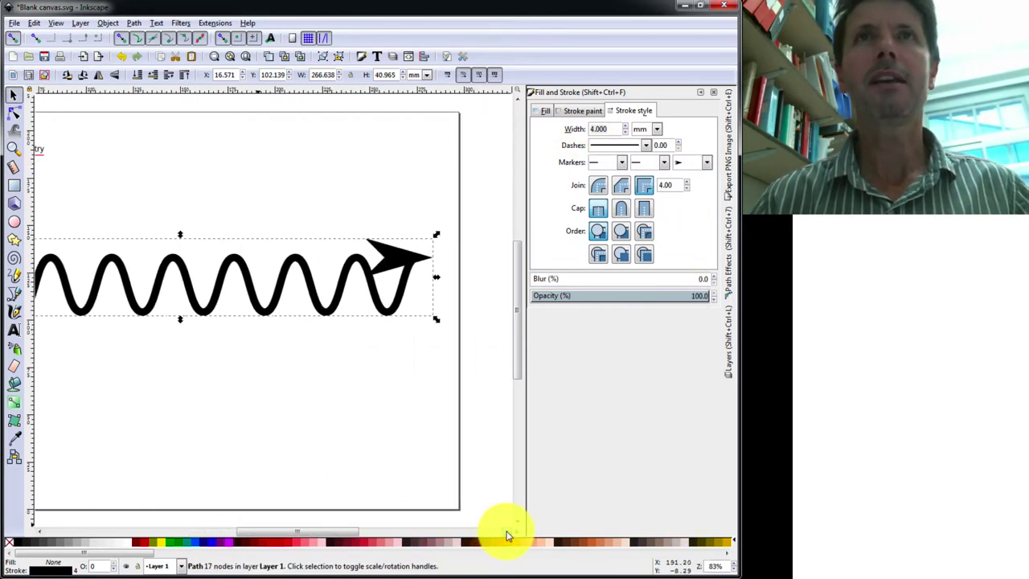
pyautogui.click(706, 164)
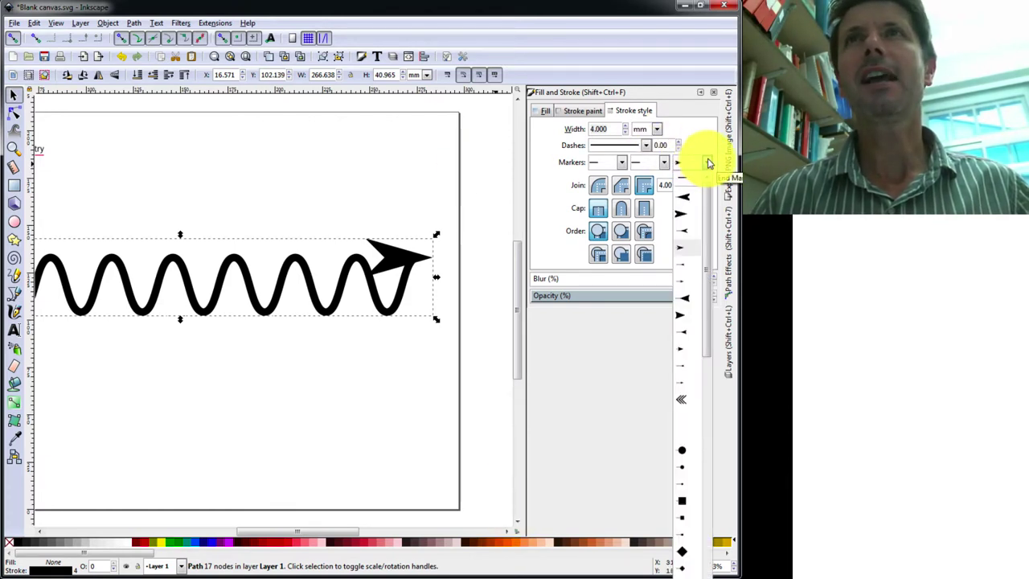
pyautogui.click(686, 222)
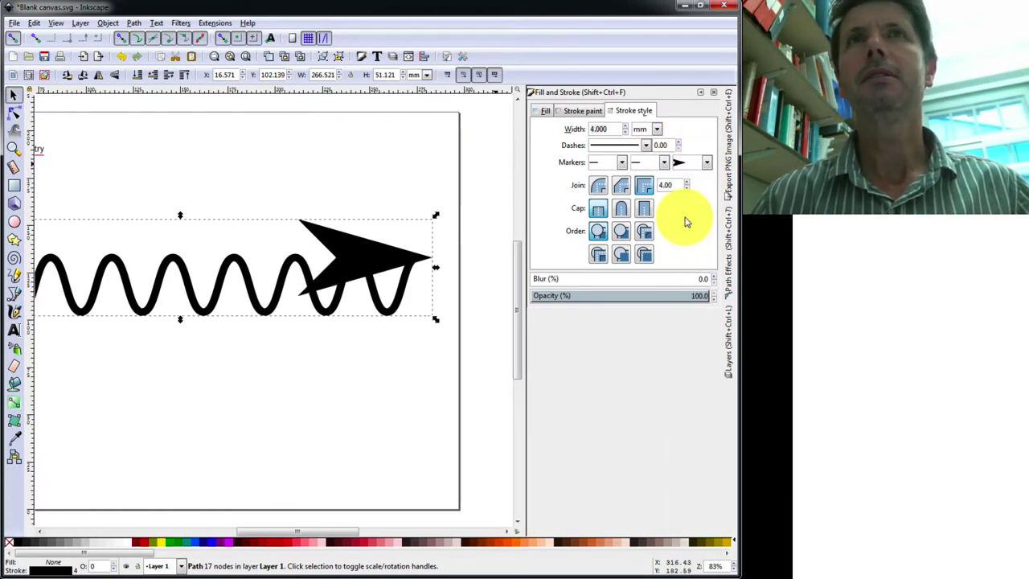
pyautogui.click(706, 162)
pyautogui.click(683, 280)
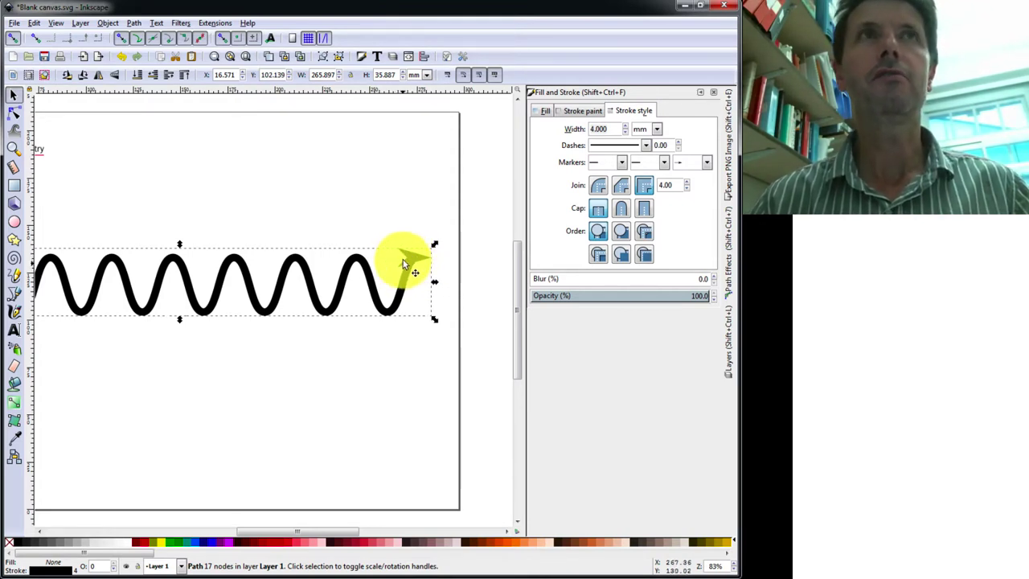
# Step: Reshape the handle of the wave's last node so the arrowhead points upward along the rising curve
pyautogui.click(14, 112)
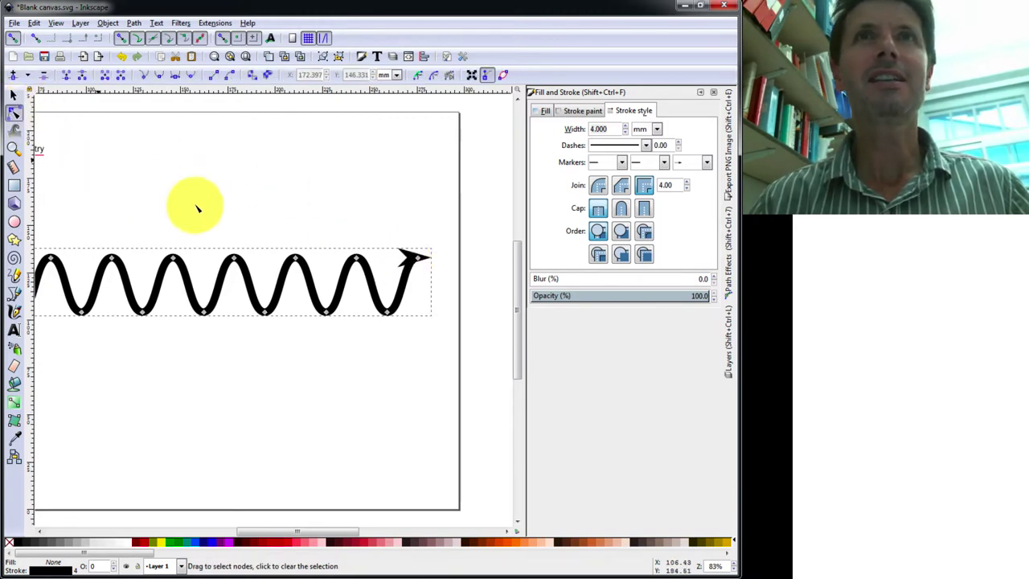
pyautogui.click(409, 272)
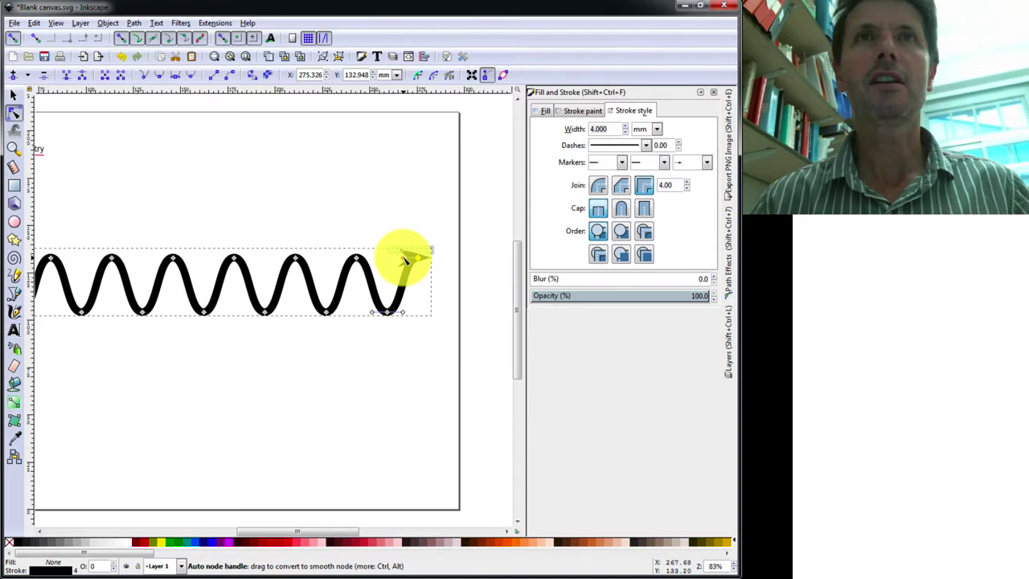
pyautogui.moveTo(407, 259); pyautogui.dragTo(410, 269)
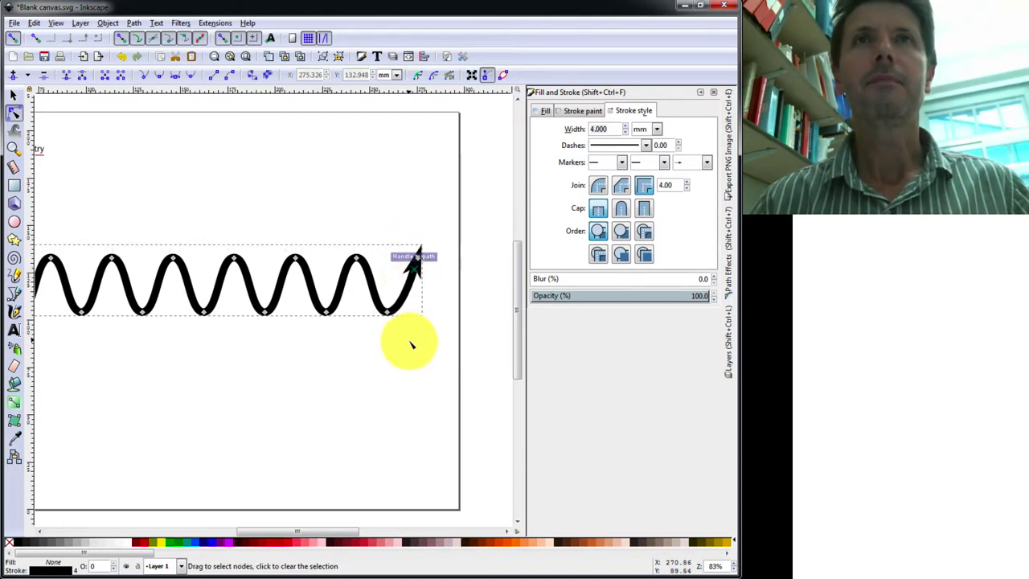
# Step: Leave node editing, deselect the wave and put away the Fill and Stroke dialog
pyautogui.click(13, 96)
pyautogui.click(354, 186)
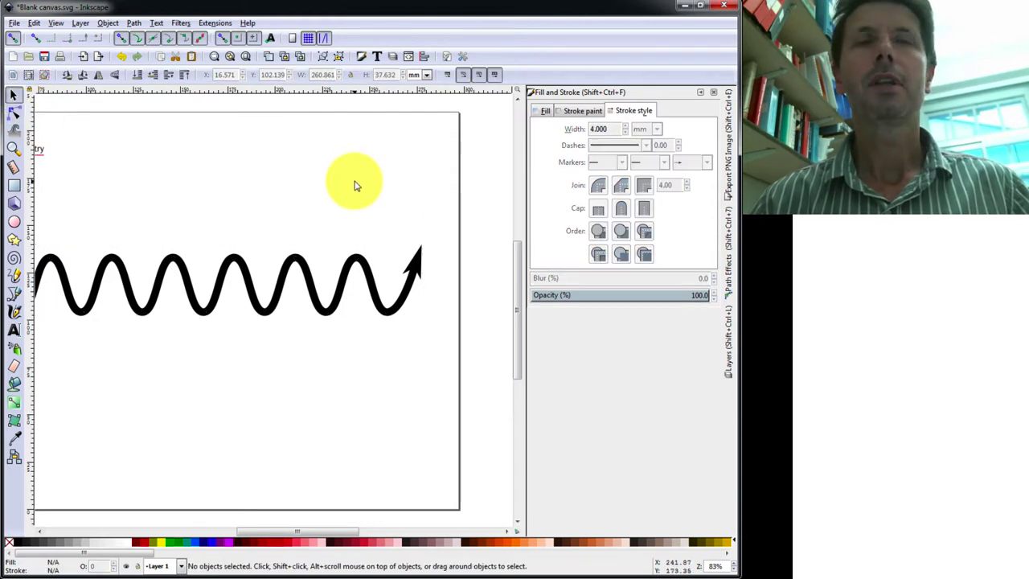
pyautogui.moveTo(337, 529); pyautogui.dragTo(322, 533)
pyautogui.click(700, 92)
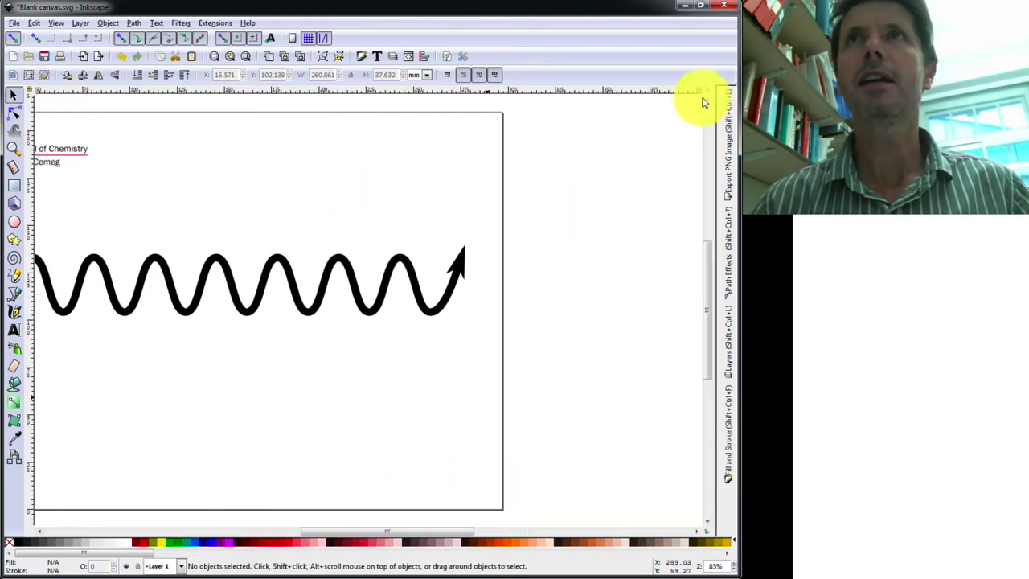
pyautogui.moveTo(379, 533); pyautogui.dragTo(308, 536)
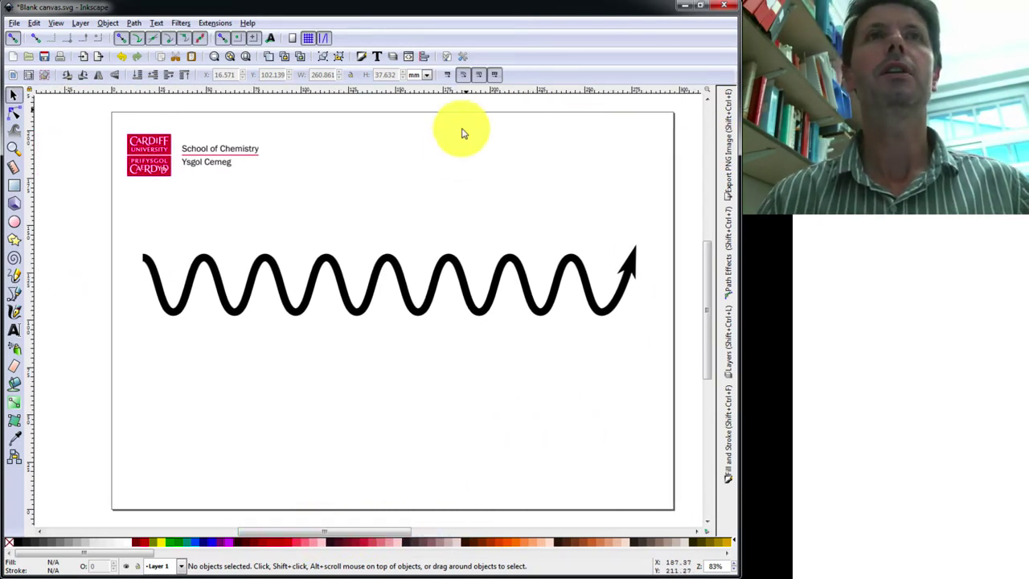
# Step: Apply a linear gradient to the wave's stroke, running horizontally from its start to the arrowhead end
pyautogui.click(328, 279)
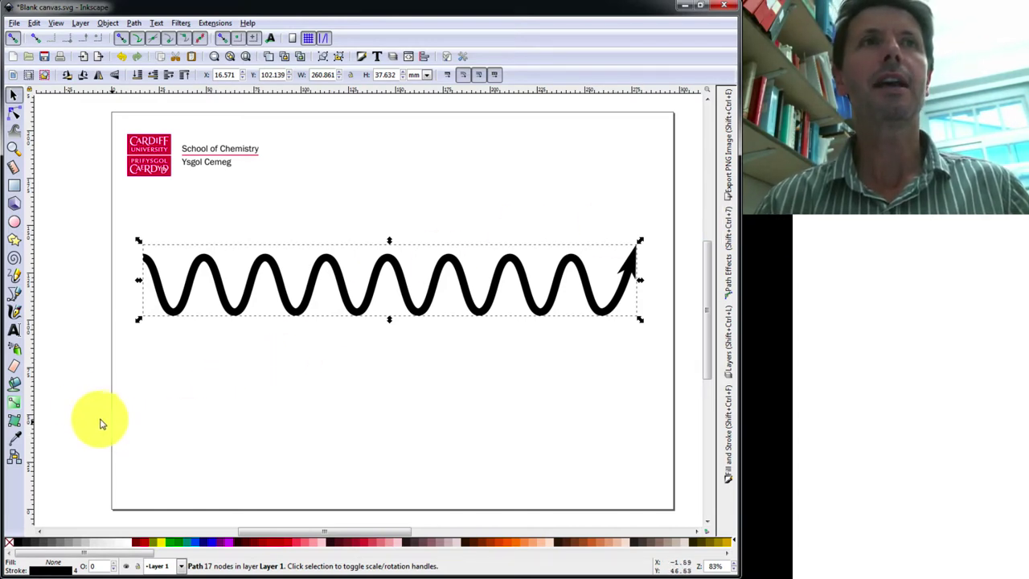
pyautogui.click(17, 406)
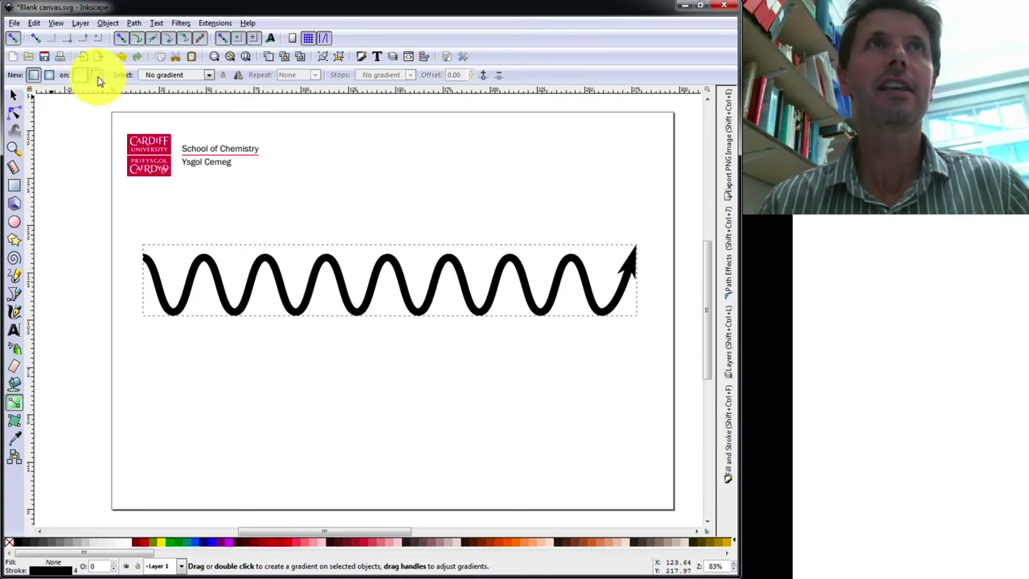
pyautogui.click(96, 75)
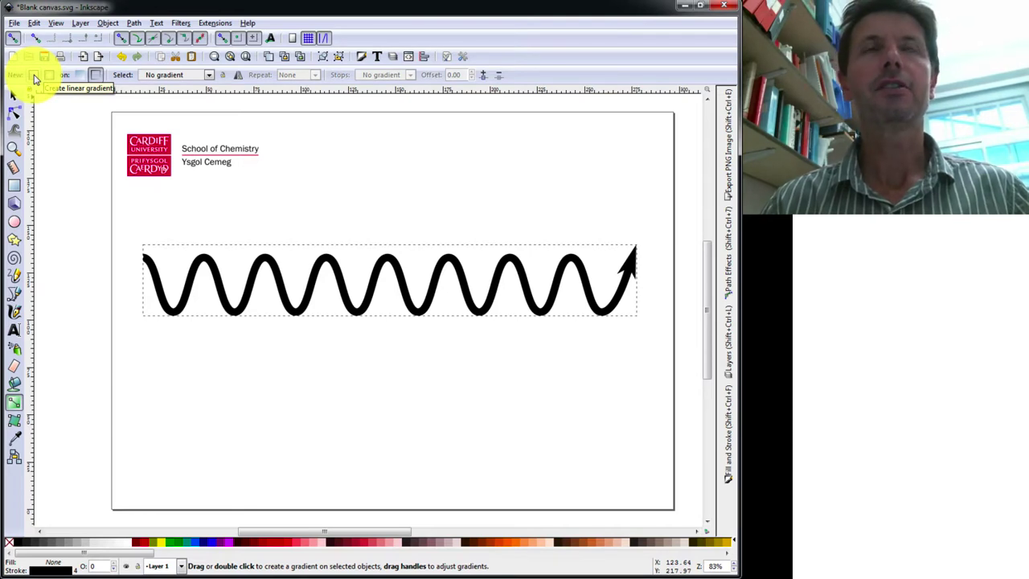
pyautogui.click(35, 76)
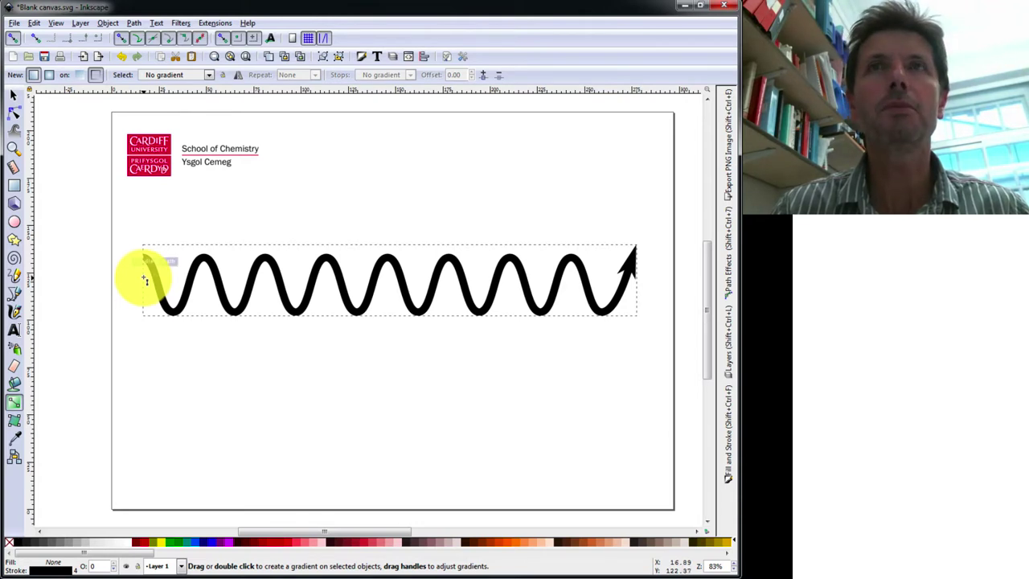
pyautogui.moveTo(145, 280); pyautogui.dragTo(641, 283)
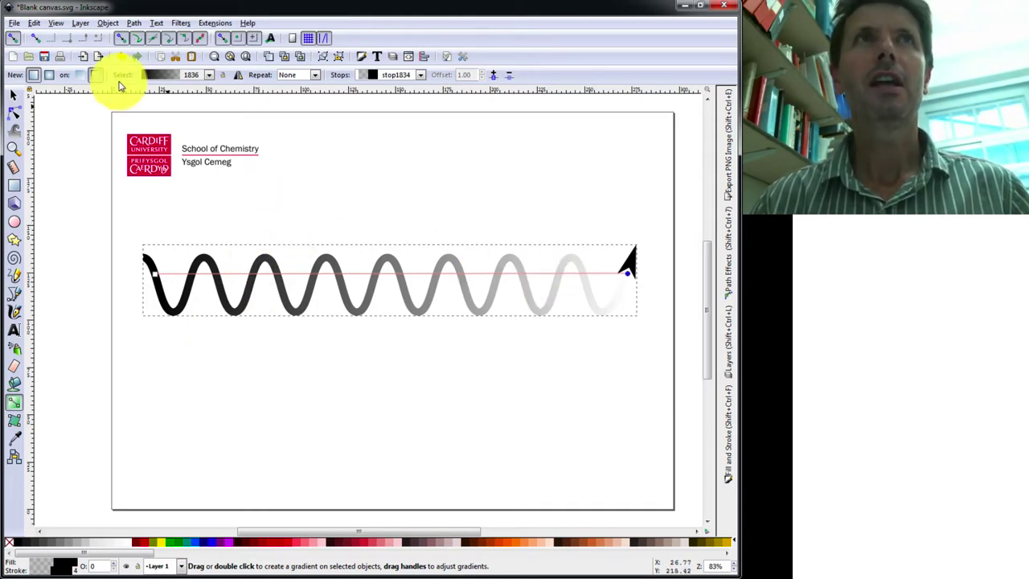
# Step: Turn off snapping and place the gradient's two end handles exactly at the wave's start and end
pyautogui.click(14, 38)
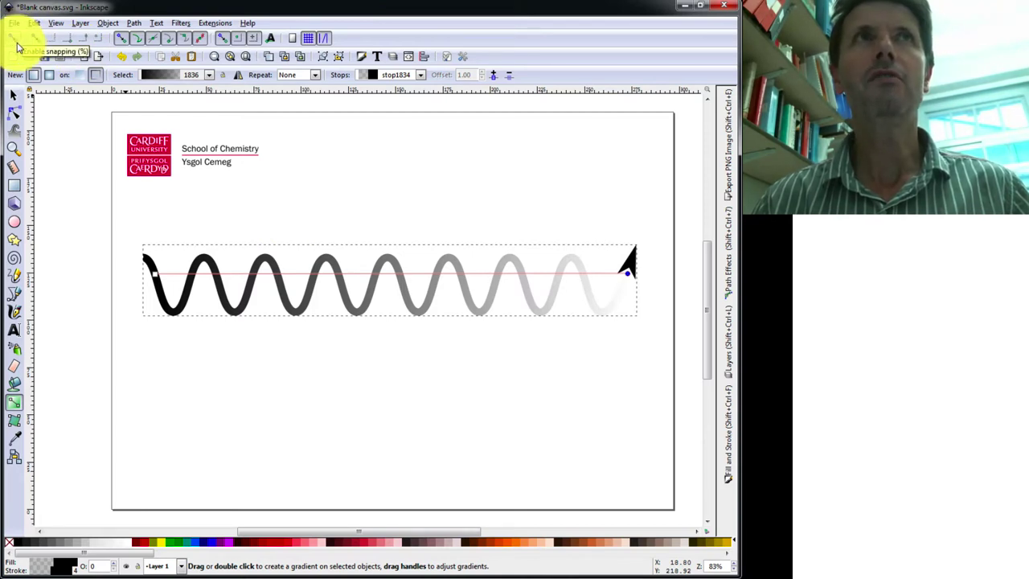
pyautogui.moveTo(165, 276); pyautogui.dragTo(141, 285)
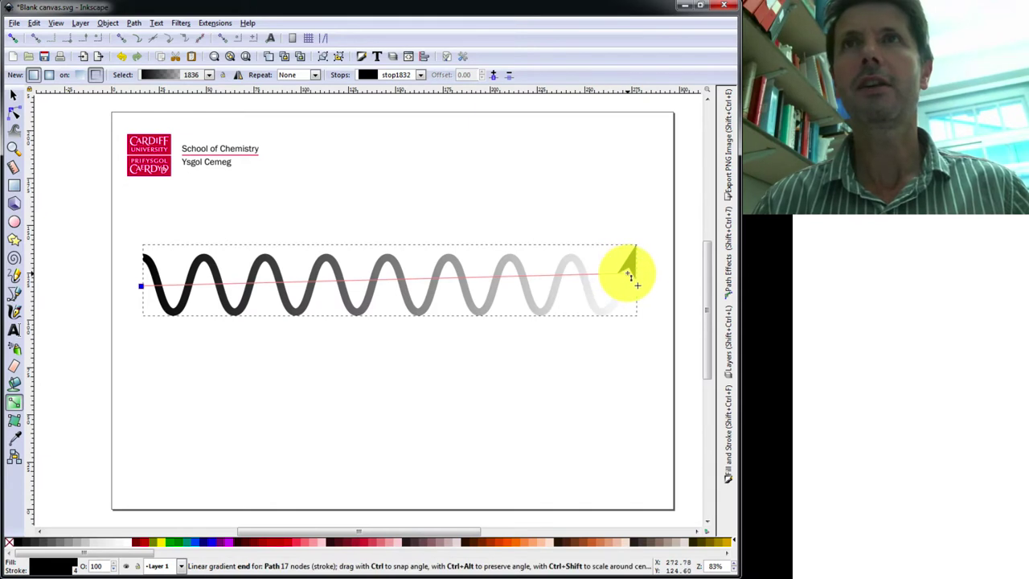
pyautogui.moveTo(626, 272)
pyautogui.mouseDown()
pyautogui.moveTo(643, 287)
pyautogui.moveTo(636, 283)
pyautogui.mouseUp()
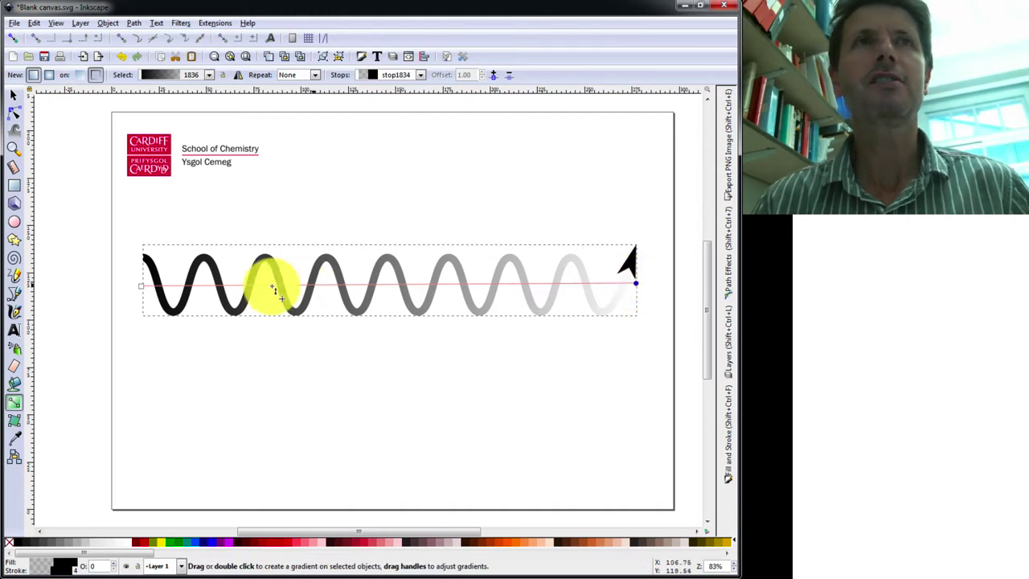
# Step: Colour the start stop of the wave's gradient red and the end stop blue
pyautogui.click(141, 287)
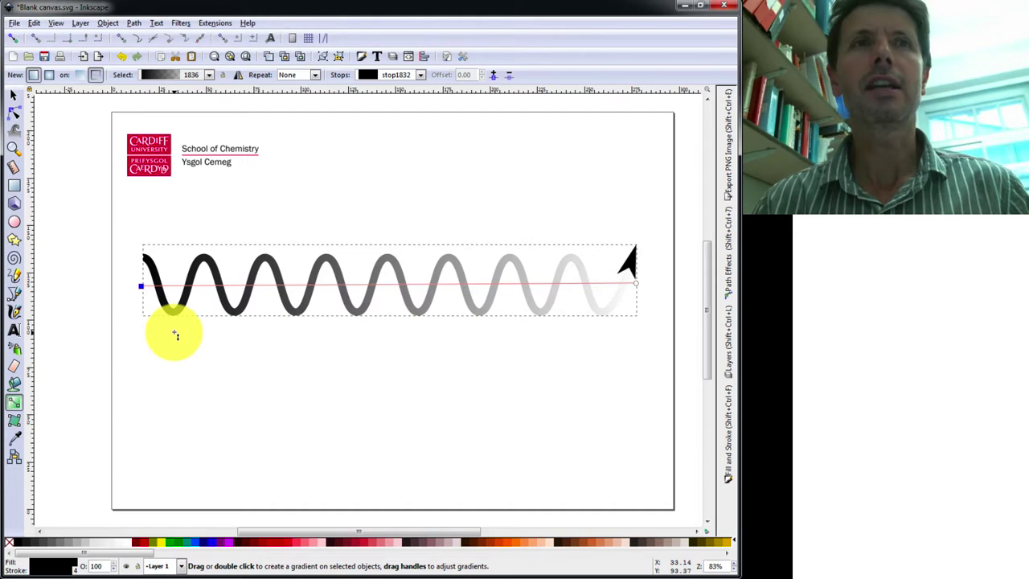
pyautogui.click(143, 543)
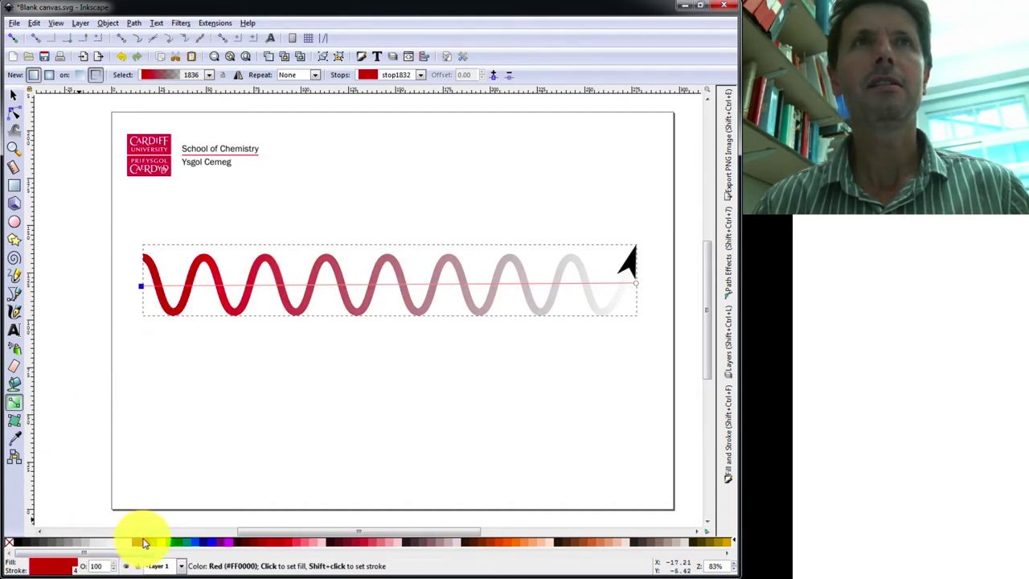
pyautogui.click(636, 284)
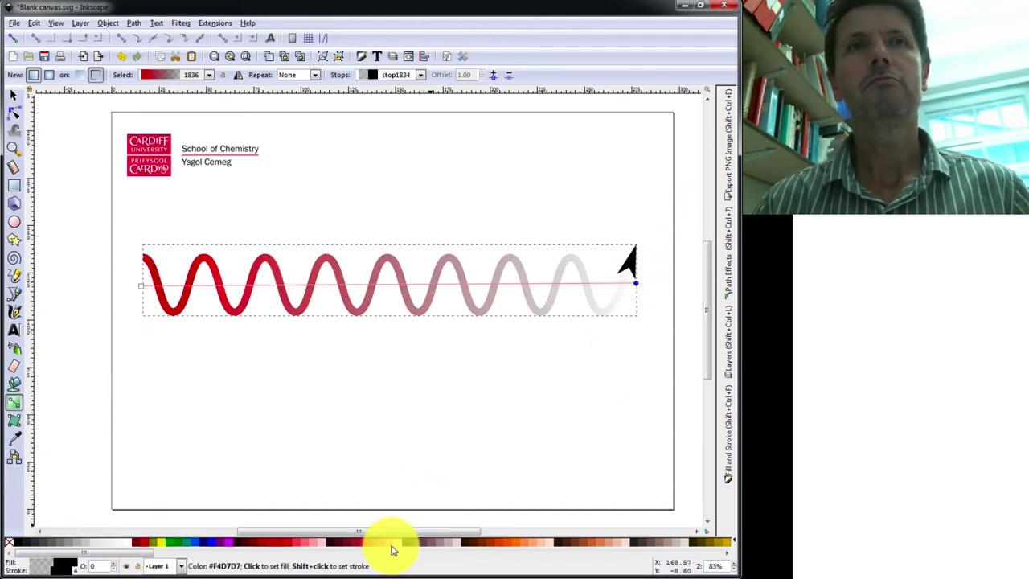
pyautogui.click(213, 545)
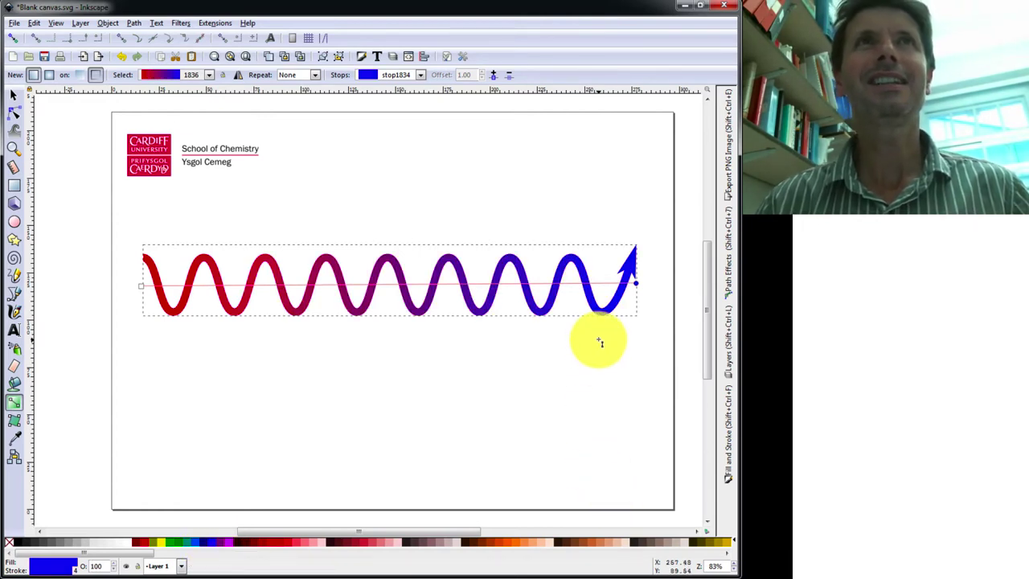
# Step: Add a stop midway along the wave's stroke gradient, colour it green and shift it to offset 0.48
pyautogui.click(392, 288)
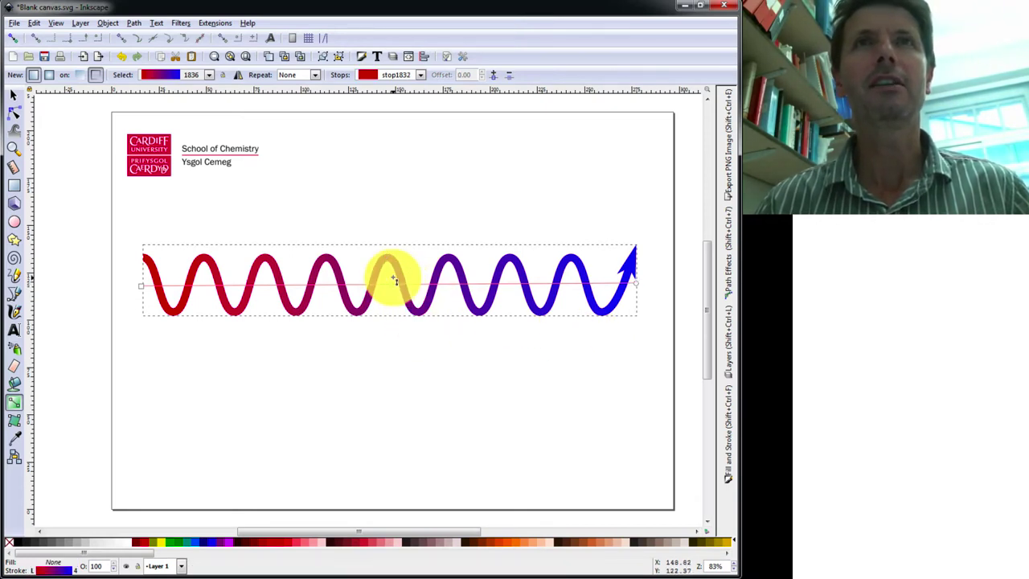
pyautogui.click(171, 542)
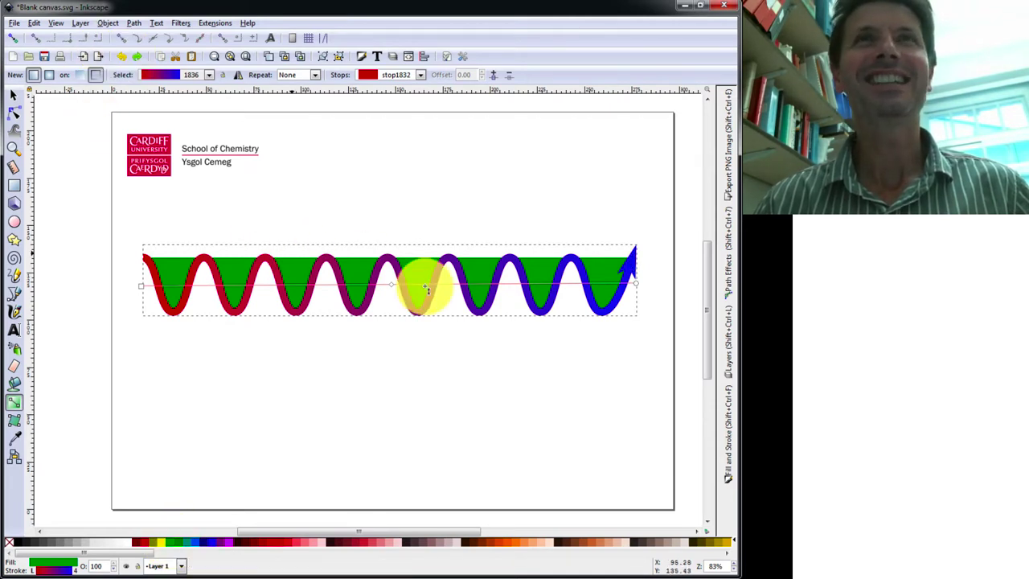
pyautogui.click(122, 56)
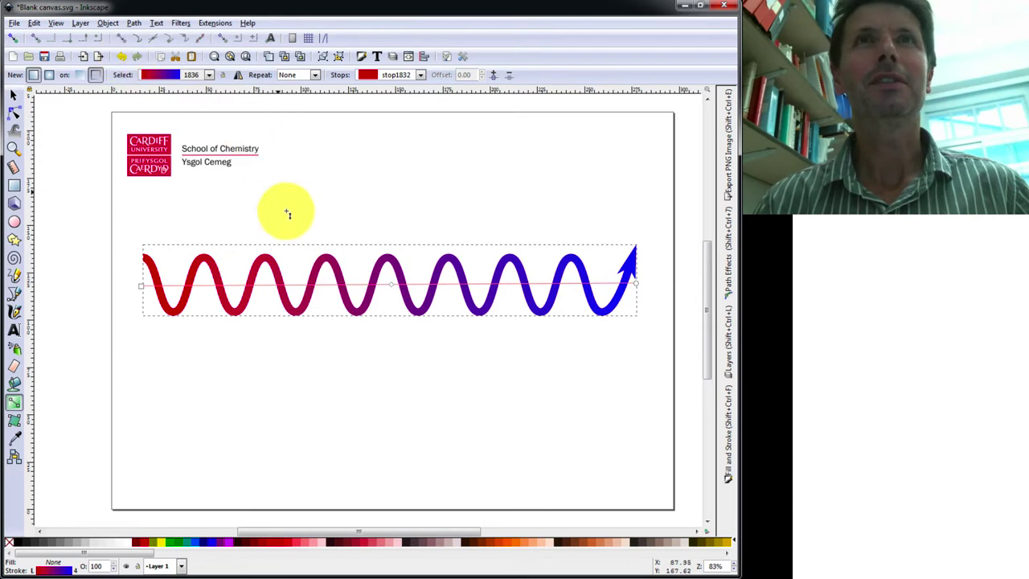
pyautogui.click(391, 287)
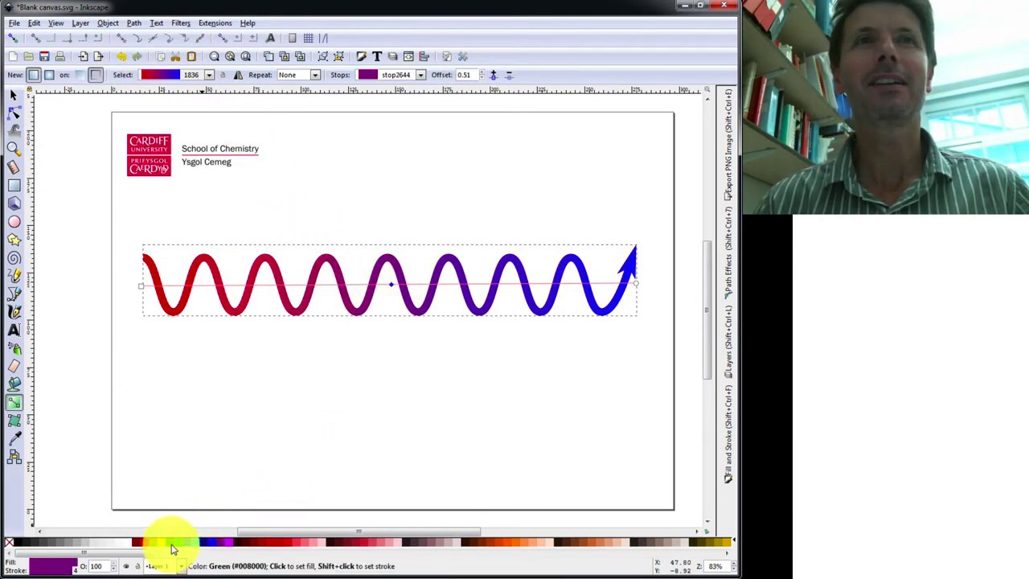
pyautogui.click(172, 546)
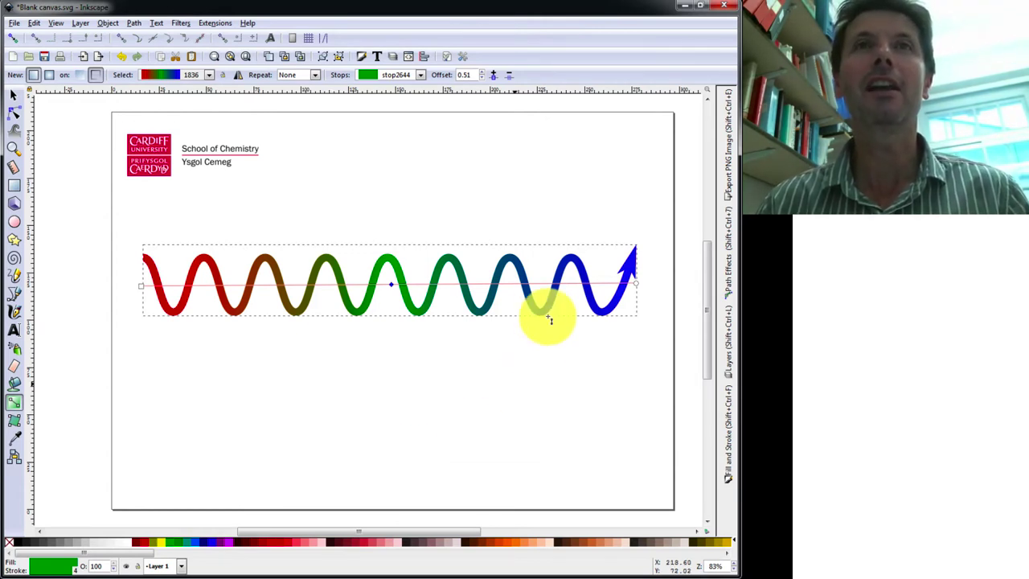
pyautogui.moveTo(392, 287)
pyautogui.mouseDown()
pyautogui.moveTo(390, 259)
pyautogui.moveTo(361, 278)
pyautogui.moveTo(283, 287)
pyautogui.moveTo(392, 286)
pyautogui.moveTo(380, 285)
pyautogui.mouseUp()
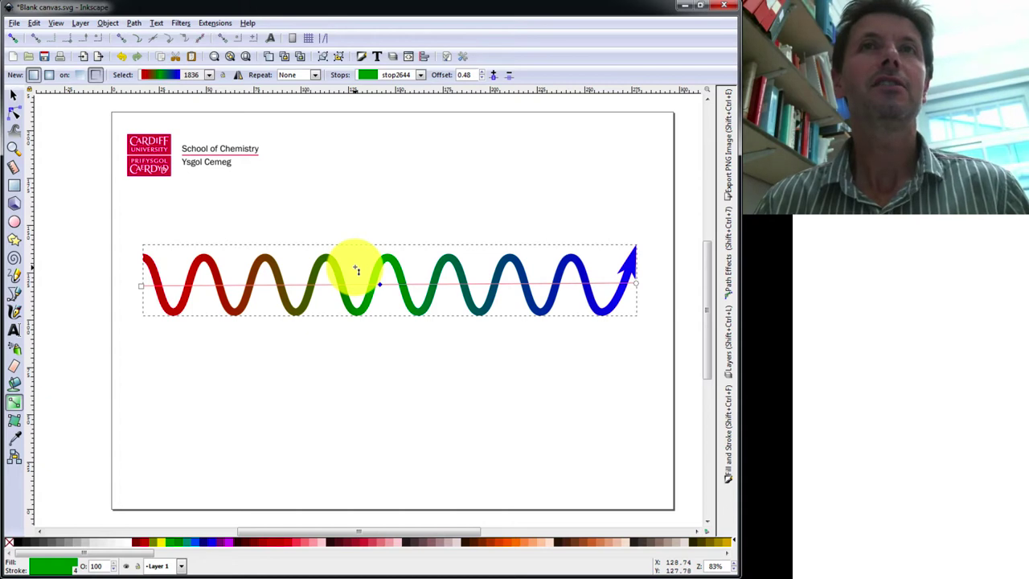
# Step: Draw a circle about 66 mm in diameter below the wave and set its stroke width to 0.5 mm
pyautogui.click(14, 224)
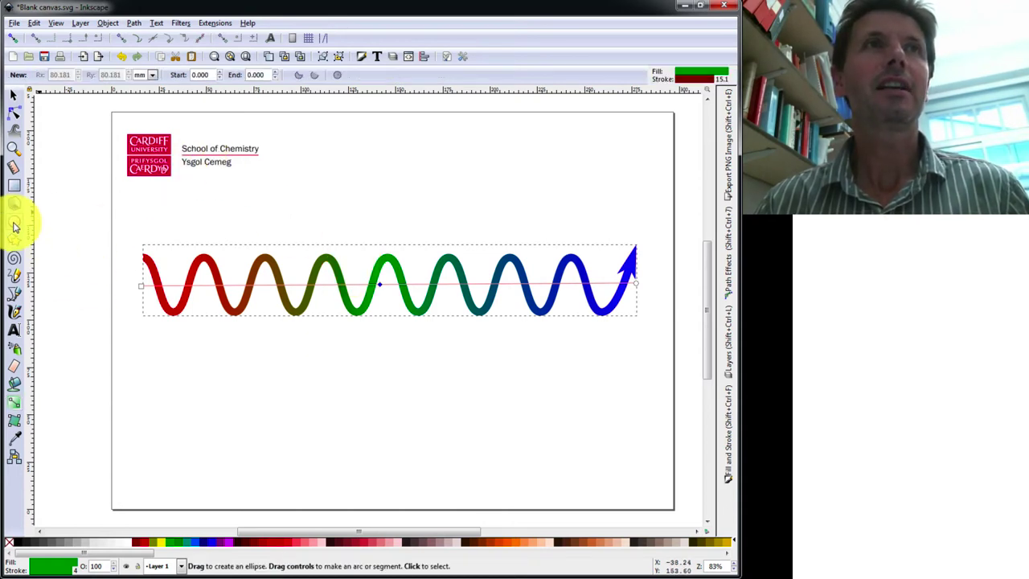
pyautogui.moveTo(363, 361); pyautogui.dragTo(508, 490)
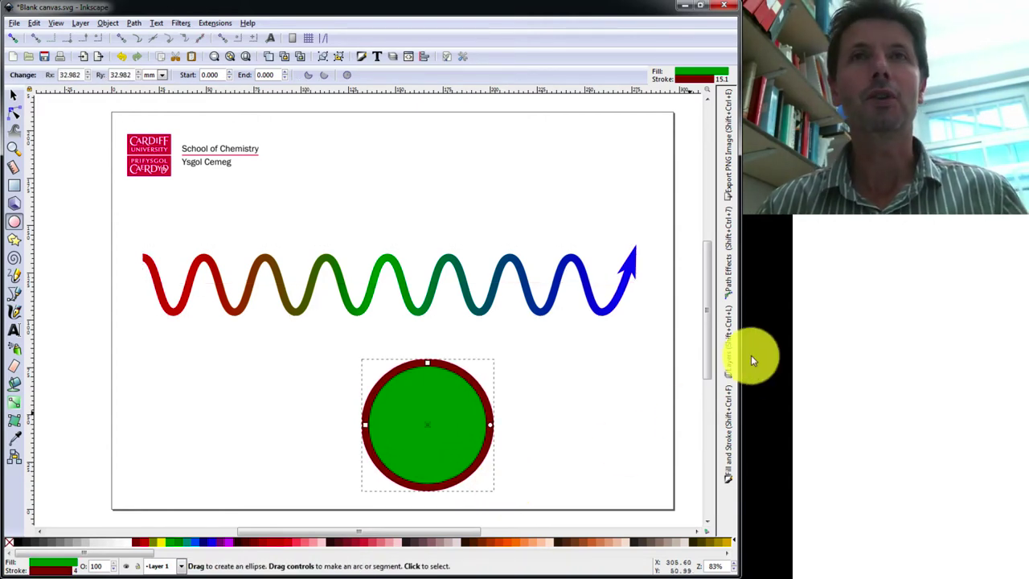
pyautogui.rightClick(74, 570)
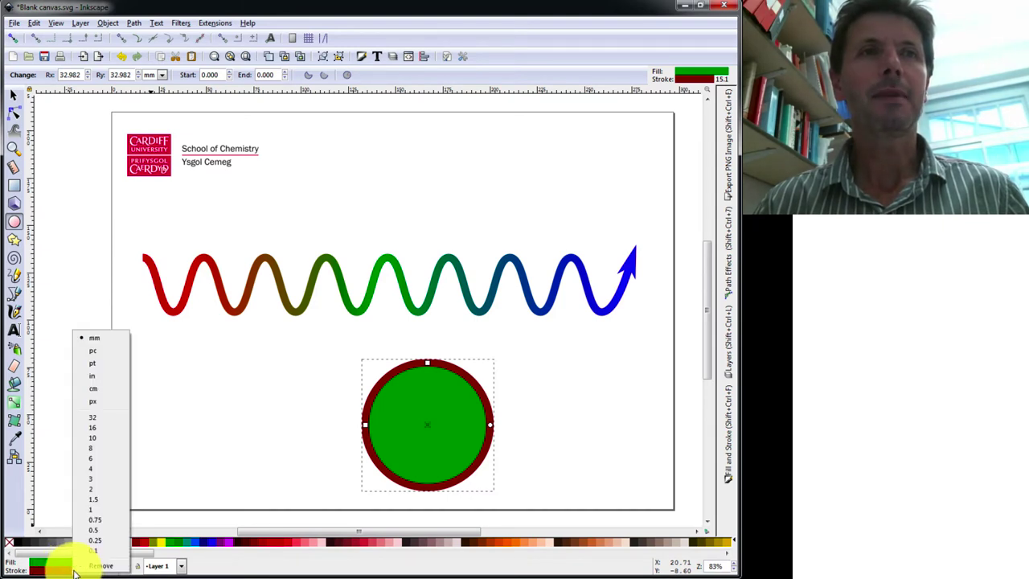
pyautogui.click(91, 508)
pyautogui.rightClick(78, 566)
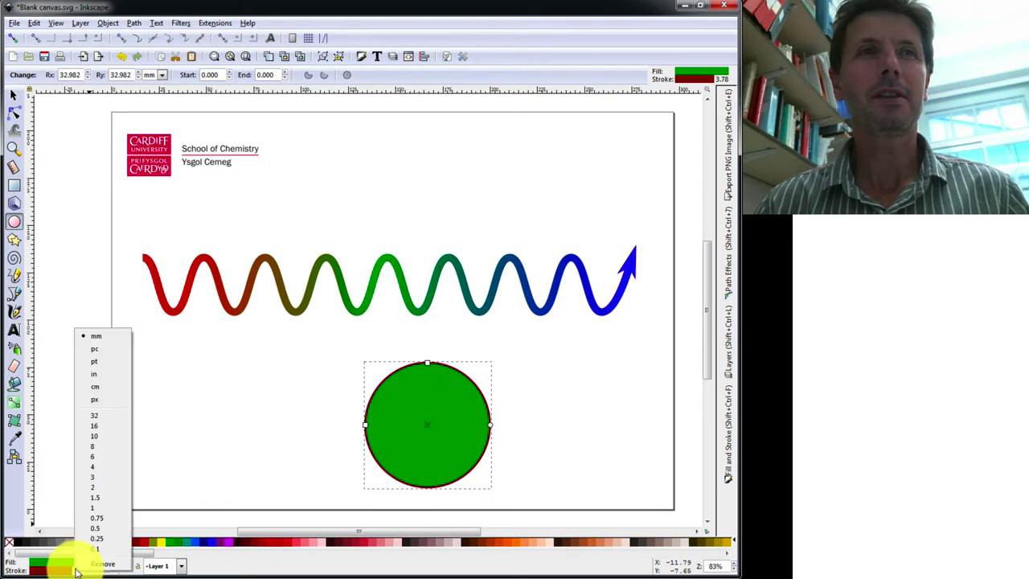
pyautogui.click(103, 530)
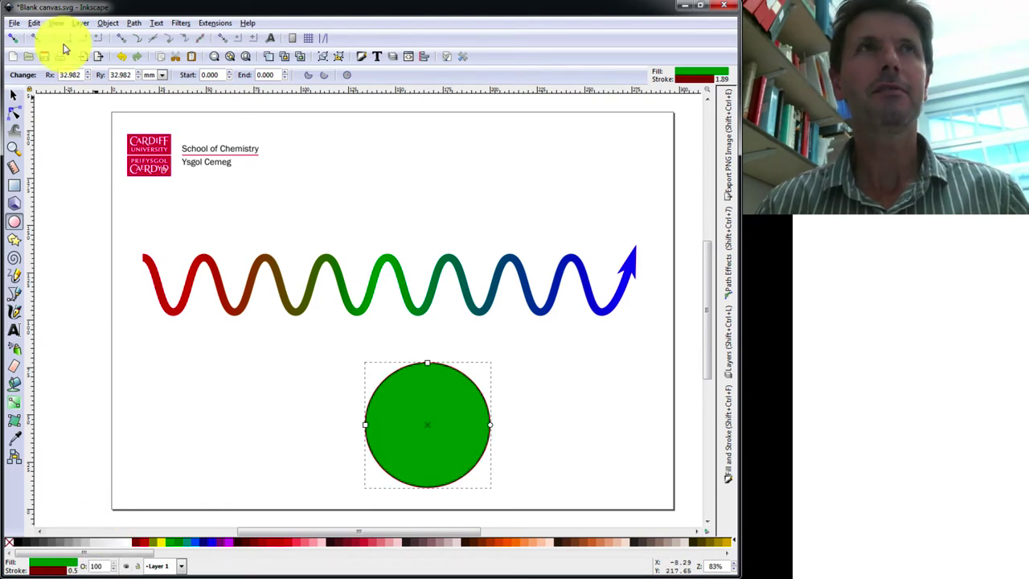
# Step: Move the circle up closer to the wave, centred horizontally on the page
pyautogui.click(15, 96)
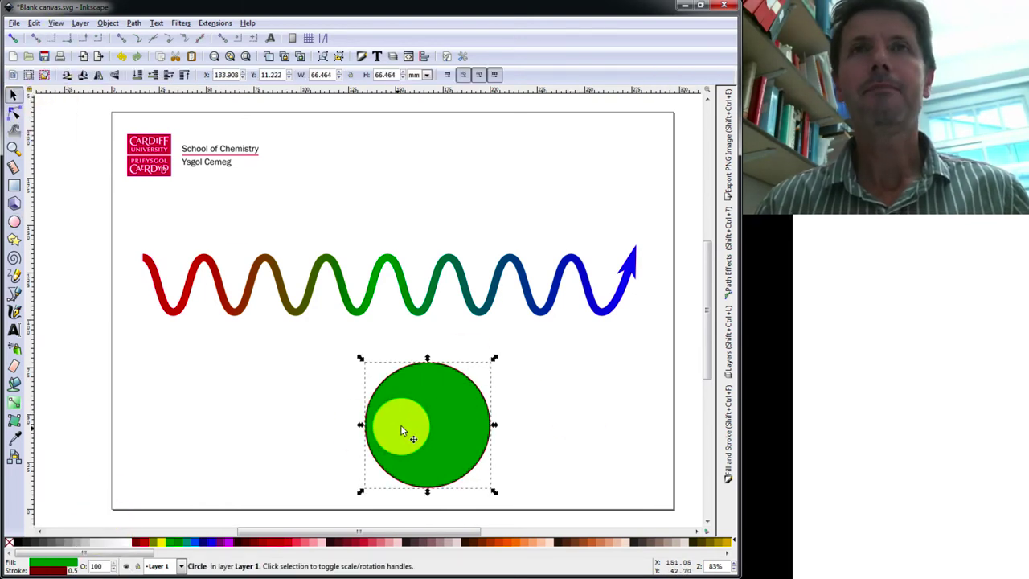
pyautogui.moveTo(400, 424); pyautogui.dragTo(365, 400)
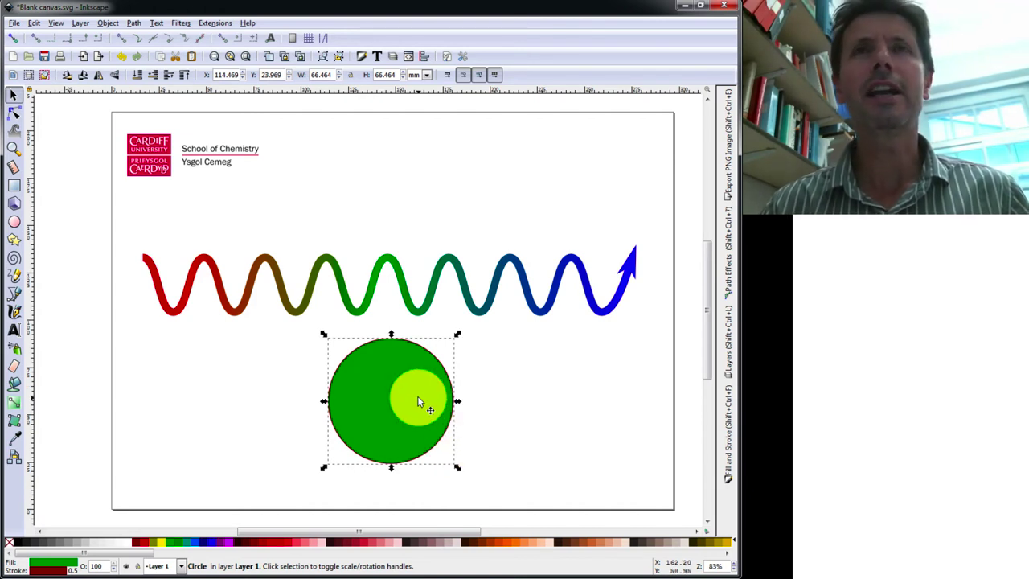
# Step: Try a linear gradient across the circle's fill, and delete it
pyautogui.click(16, 402)
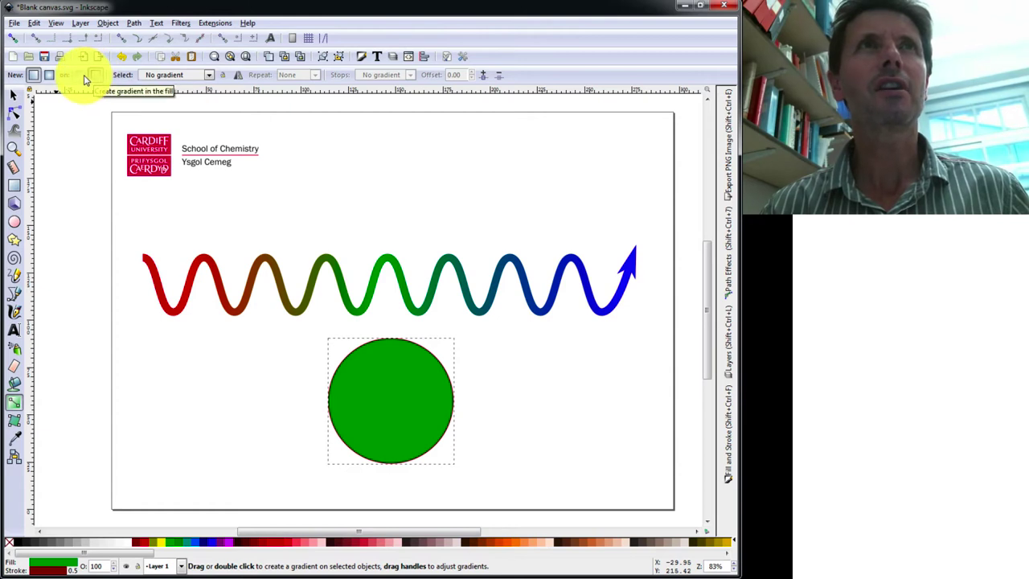
pyautogui.click(80, 75)
pyautogui.moveTo(337, 419); pyautogui.dragTo(426, 379)
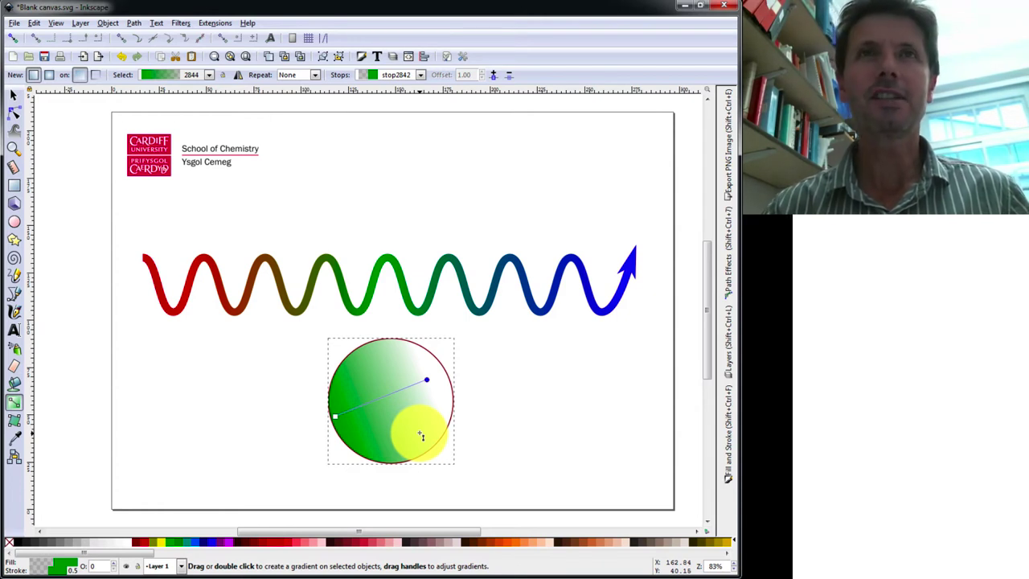
pyautogui.press('Delete')
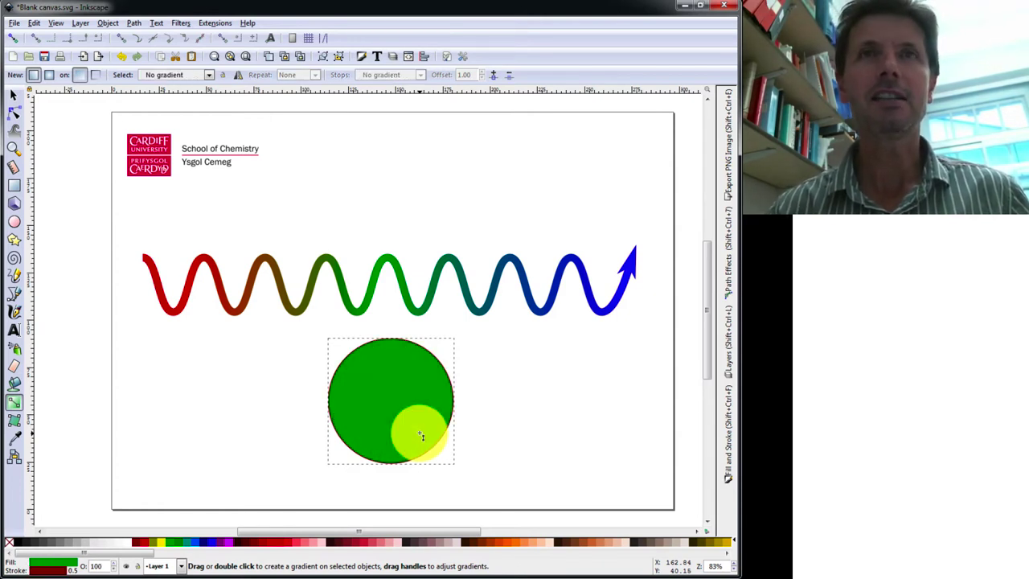
# Step: Apply a radial gradient to the circle's fill, and adjust its centre and radius handles into a small round spot near the upper right
pyautogui.click(49, 75)
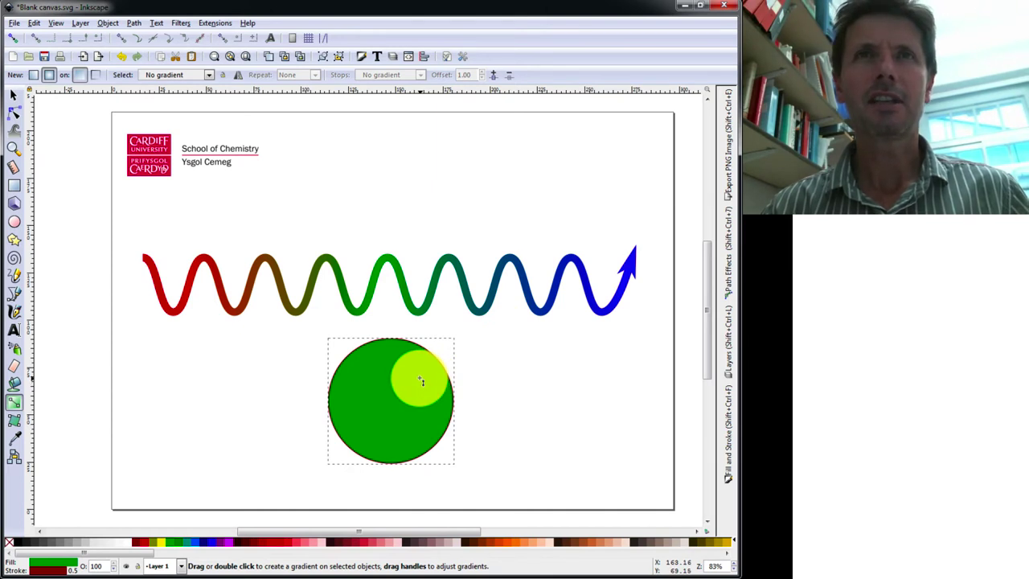
pyautogui.moveTo(420, 380); pyautogui.dragTo(444, 362)
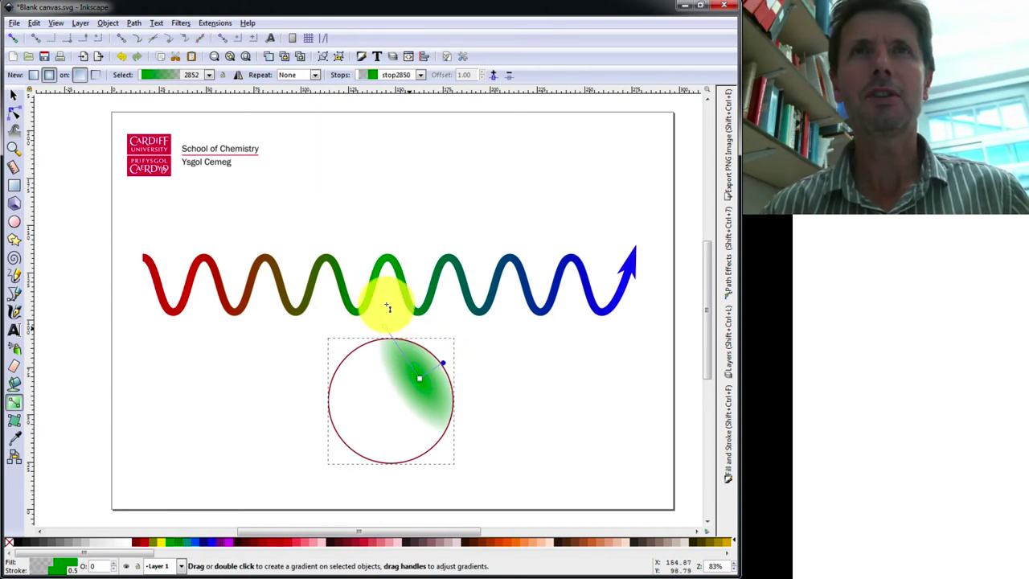
pyautogui.moveTo(389, 328); pyautogui.dragTo(443, 395)
pyautogui.click(418, 383)
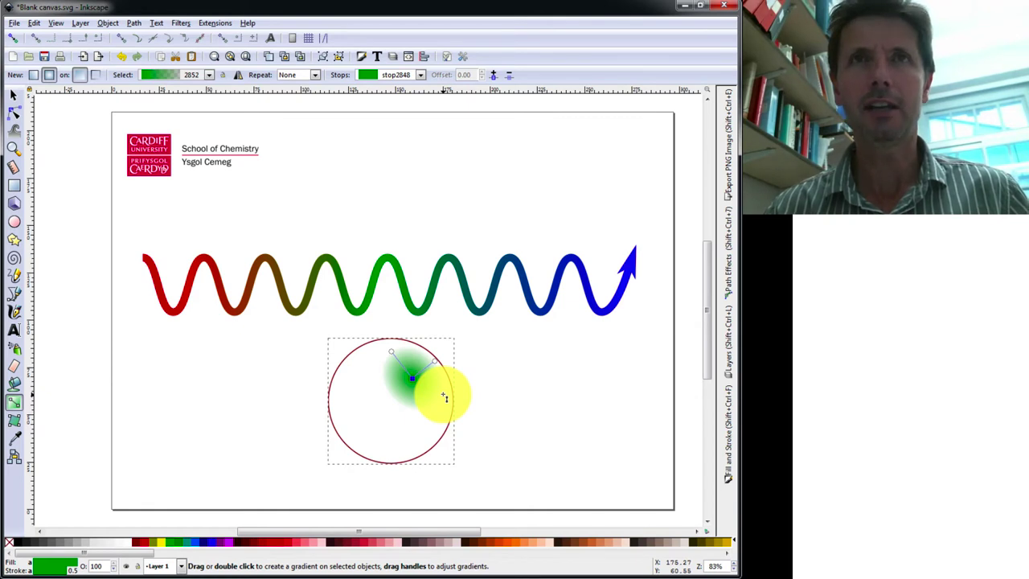
pyautogui.moveTo(445, 397); pyautogui.dragTo(426, 375)
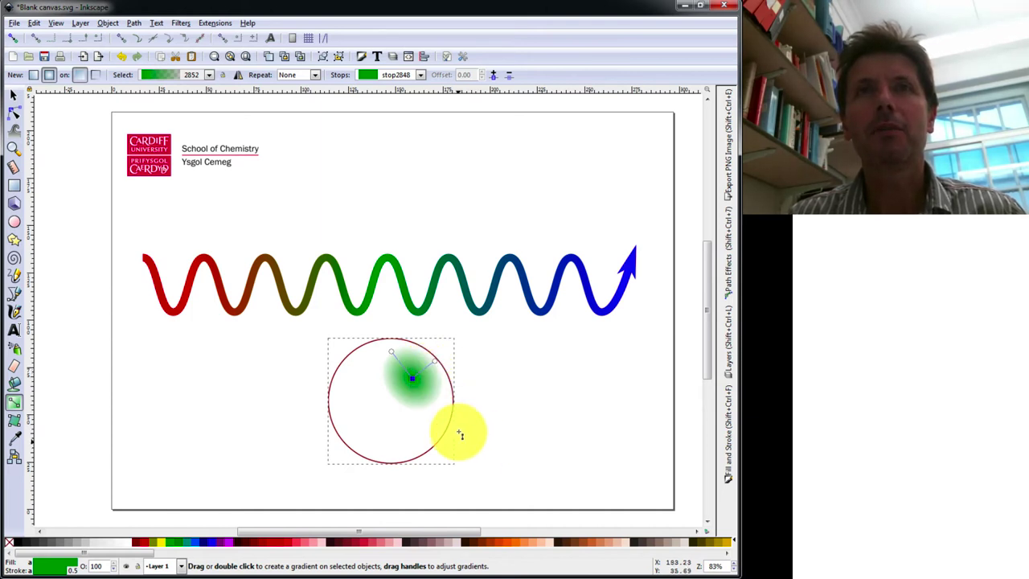
# Step: Set the circle's radial gradient to green (#008000) at the outer stop and white at the centre stop
pyautogui.click(391, 352)
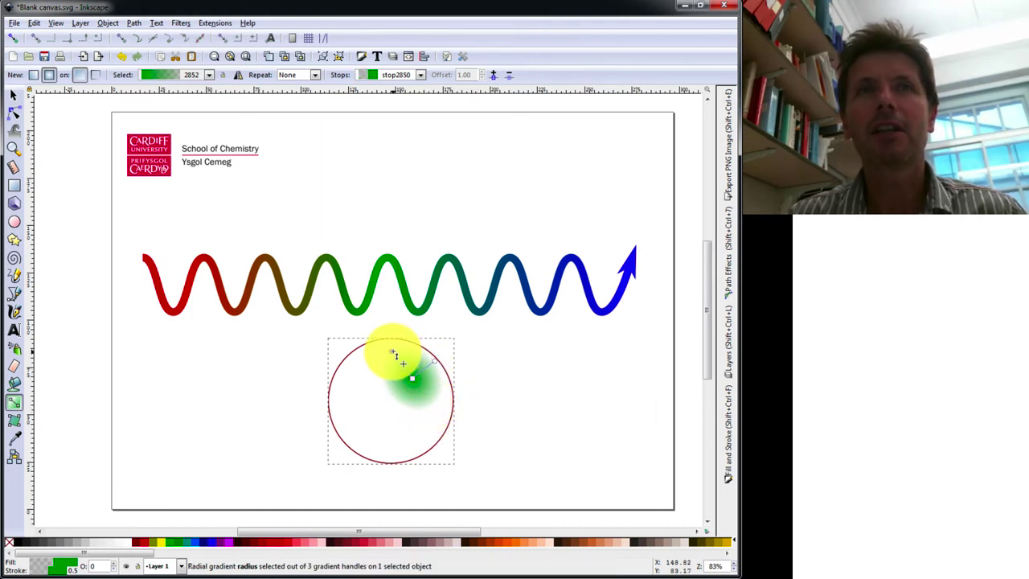
pyautogui.click(170, 541)
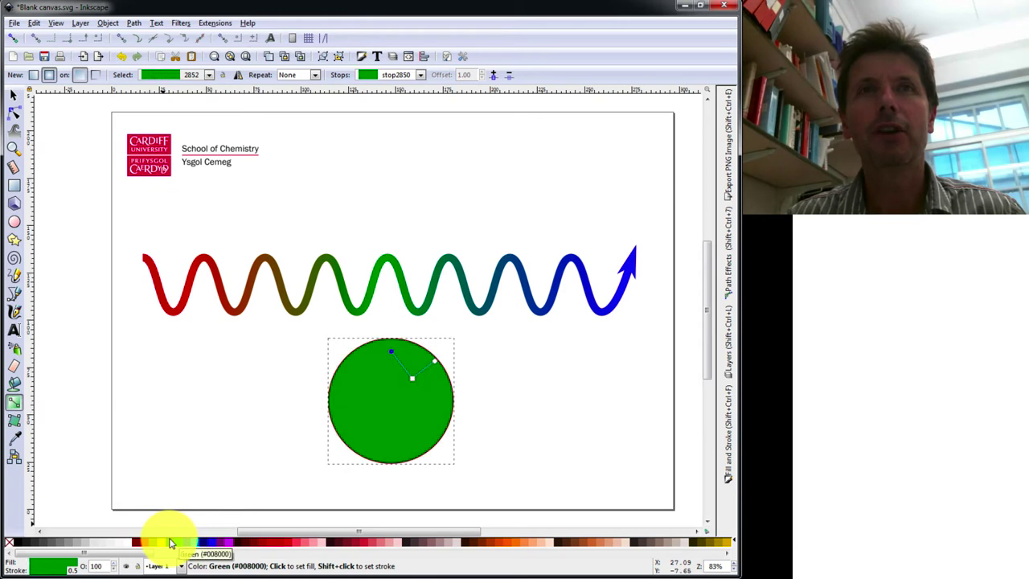
pyautogui.click(412, 378)
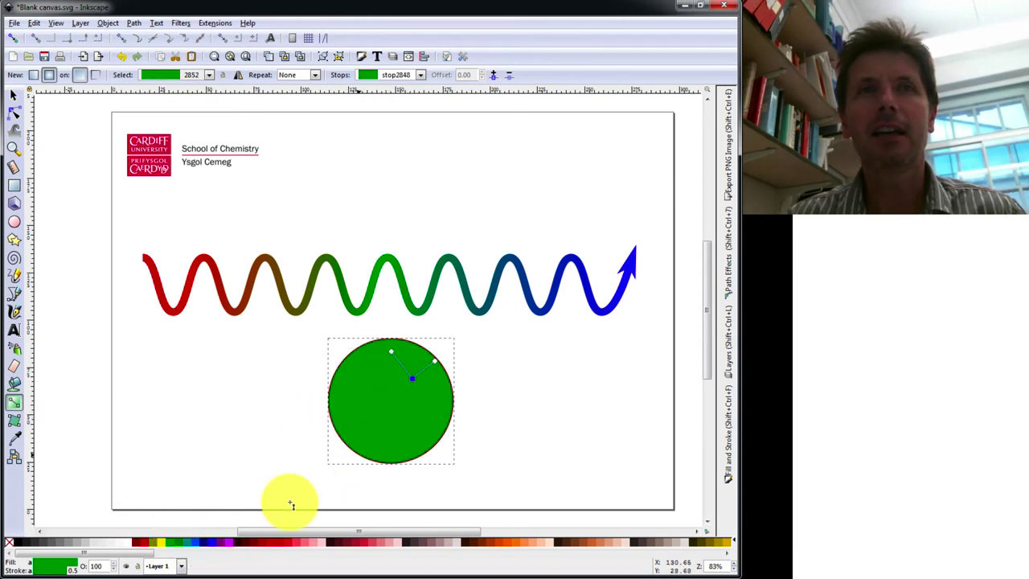
pyautogui.click(133, 542)
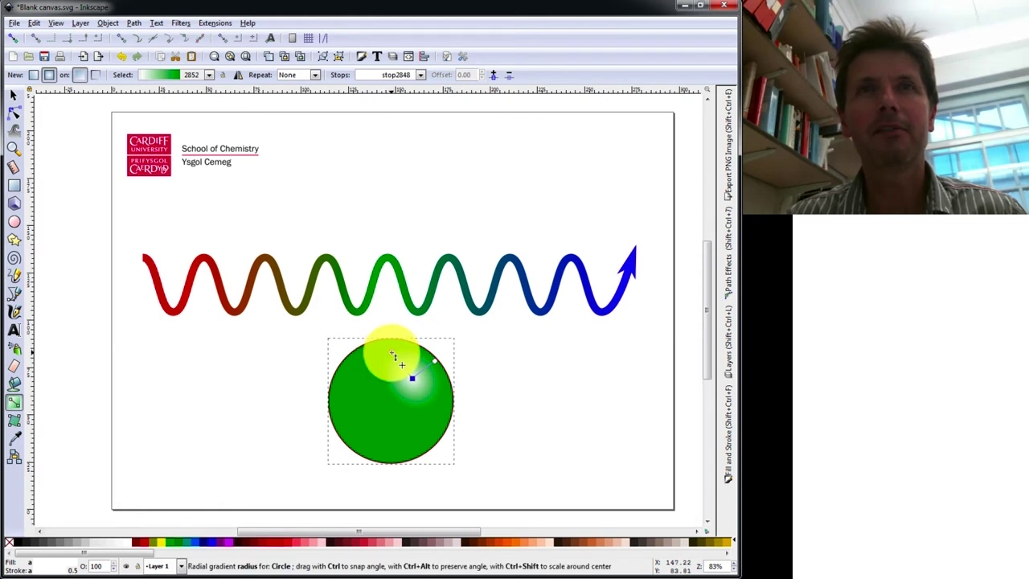
# Step: Shift the white highlight slightly upward inside the green circle, and deselect the circle
pyautogui.moveTo(395, 356); pyautogui.dragTo(412, 371)
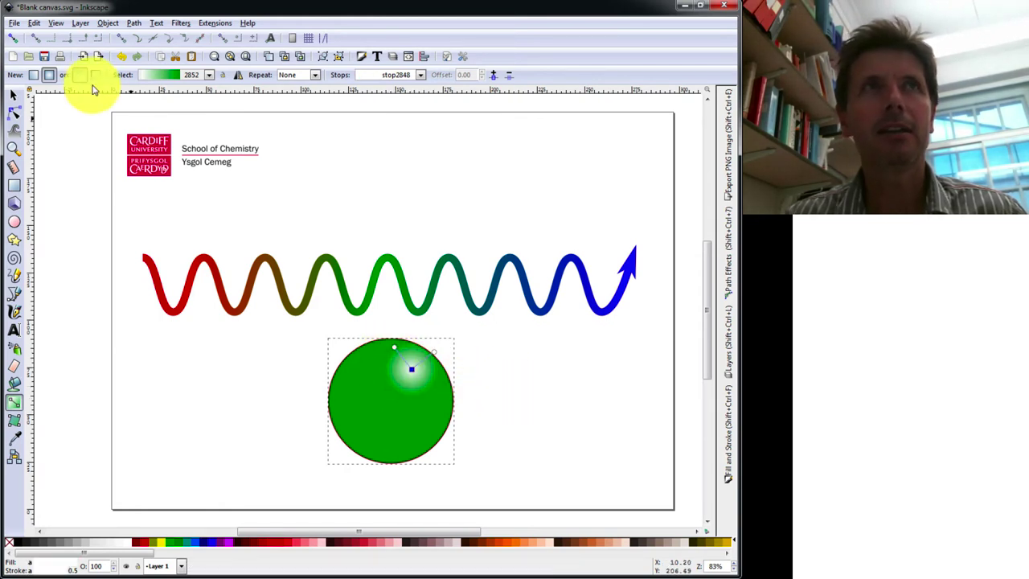
pyautogui.click(12, 95)
pyautogui.click(553, 432)
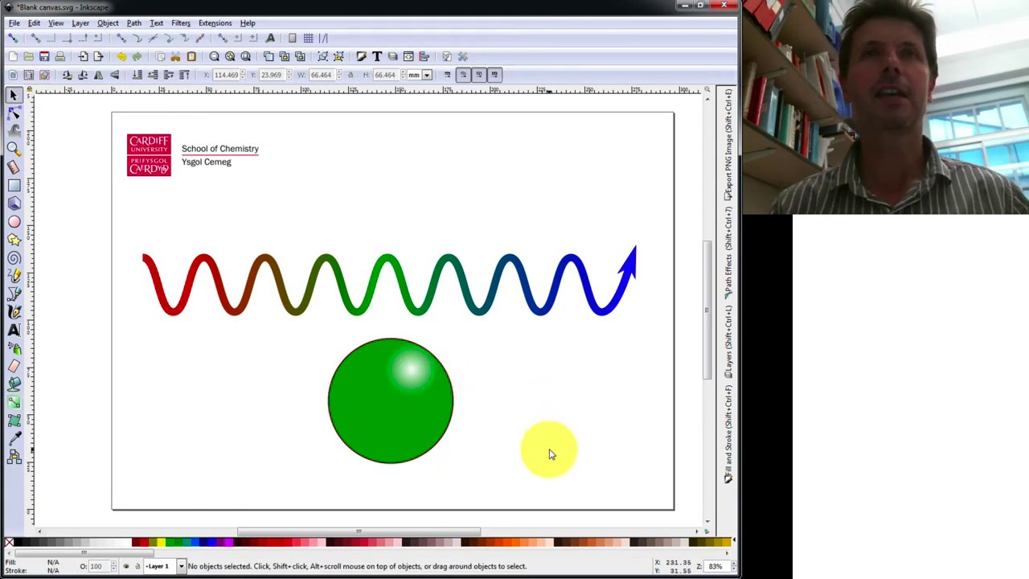
# Step: Duplicate the green sphere and place the copy directly to its right, snapped so their quadrant points touch
pyautogui.press('shift')
pyautogui.moveTo(480, 484); pyautogui.dragTo(314, 314)
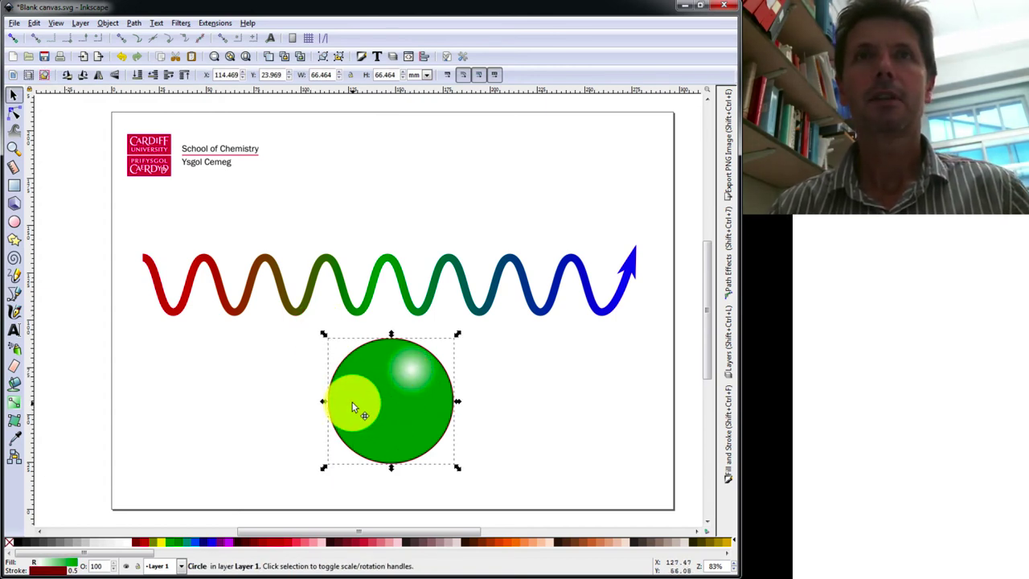
pyautogui.hotkey('ctrl', 'd')
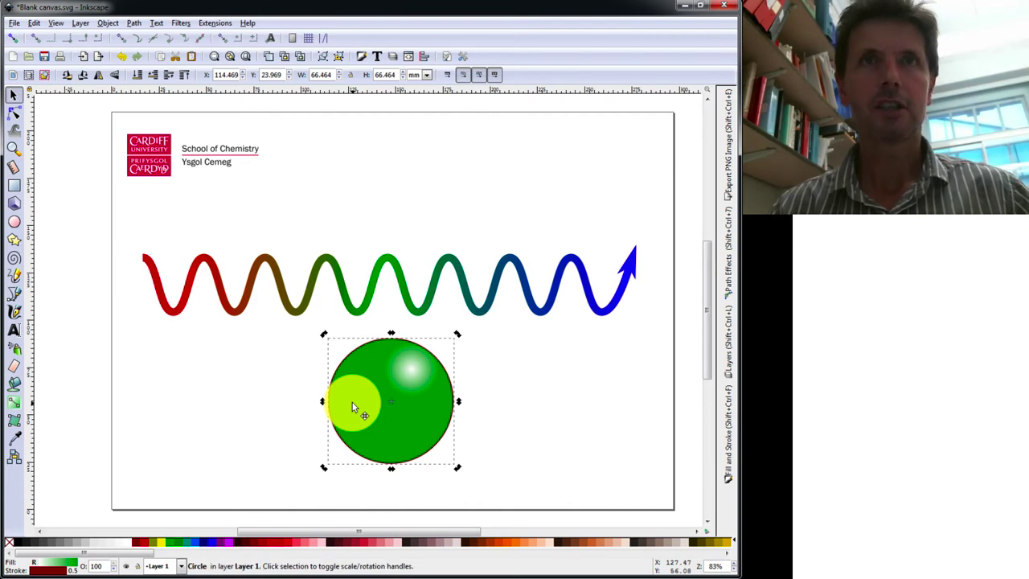
pyautogui.moveTo(352, 408); pyautogui.dragTo(514, 430)
# Step: Duplicate the pair of spheres and snap the copy to the pair's left side, forming a row of four
pyautogui.scroll(-2, 551, 432)
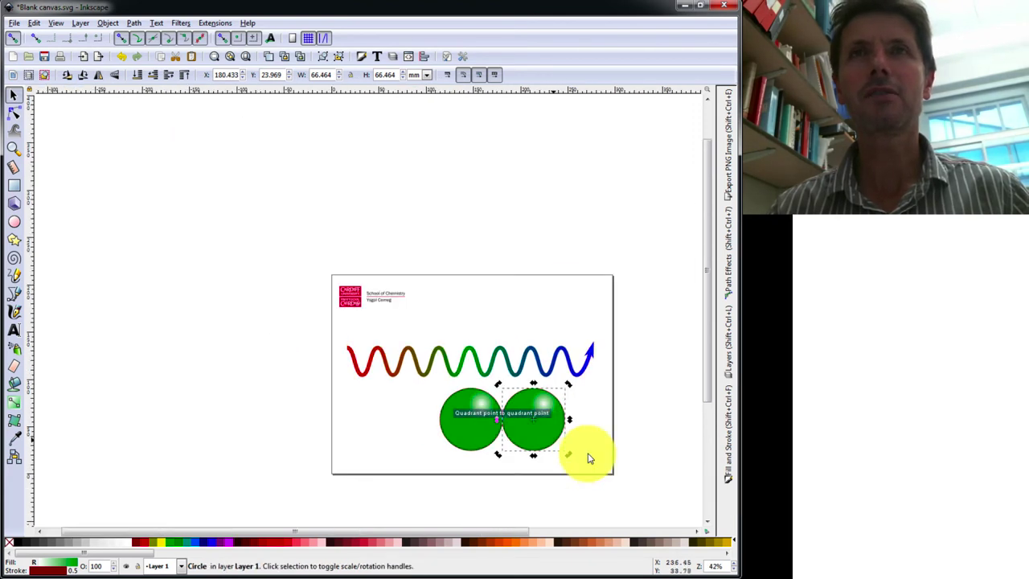
pyautogui.moveTo(635, 474); pyautogui.dragTo(402, 378)
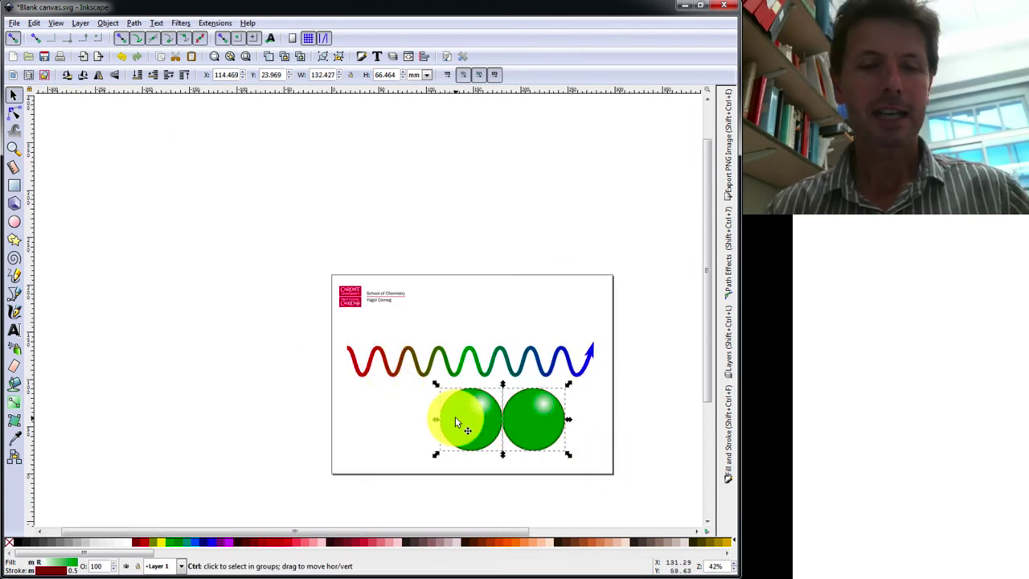
pyautogui.hotkey('ctrl', 'd')
pyautogui.moveTo(549, 415); pyautogui.dragTo(424, 415)
# Step: Scale the row of four spheres down proportionally, and add a duplicate row in front, offset half a sphere down and right
pyautogui.click(615, 503)
pyautogui.moveTo(615, 503); pyautogui.dragTo(245, 374)
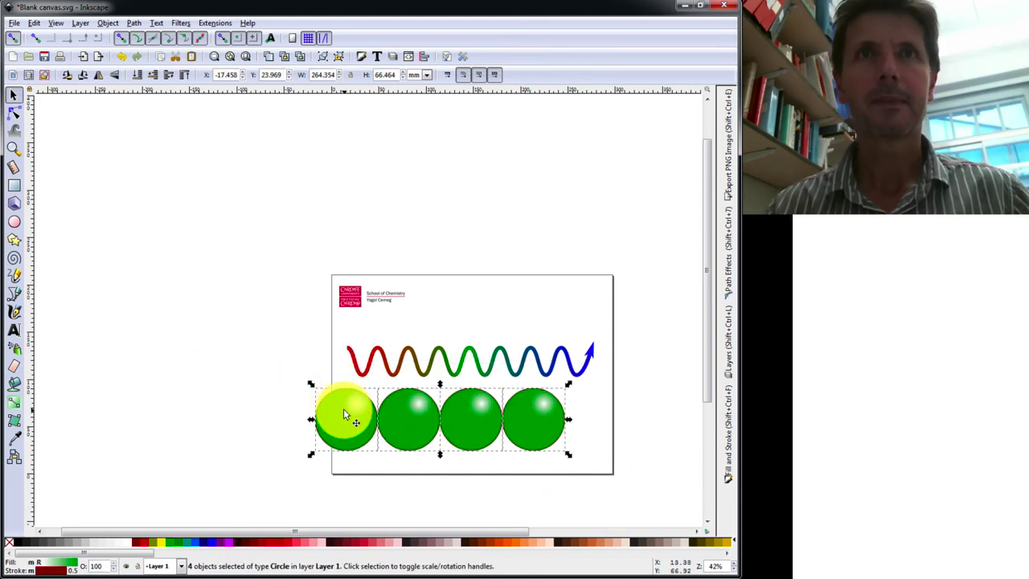
pyautogui.moveTo(346, 409); pyautogui.dragTo(374, 430)
pyautogui.click(671, 474)
pyautogui.moveTo(605, 513); pyautogui.dragTo(256, 384)
pyautogui.moveTo(315, 485); pyautogui.dragTo(401, 463)
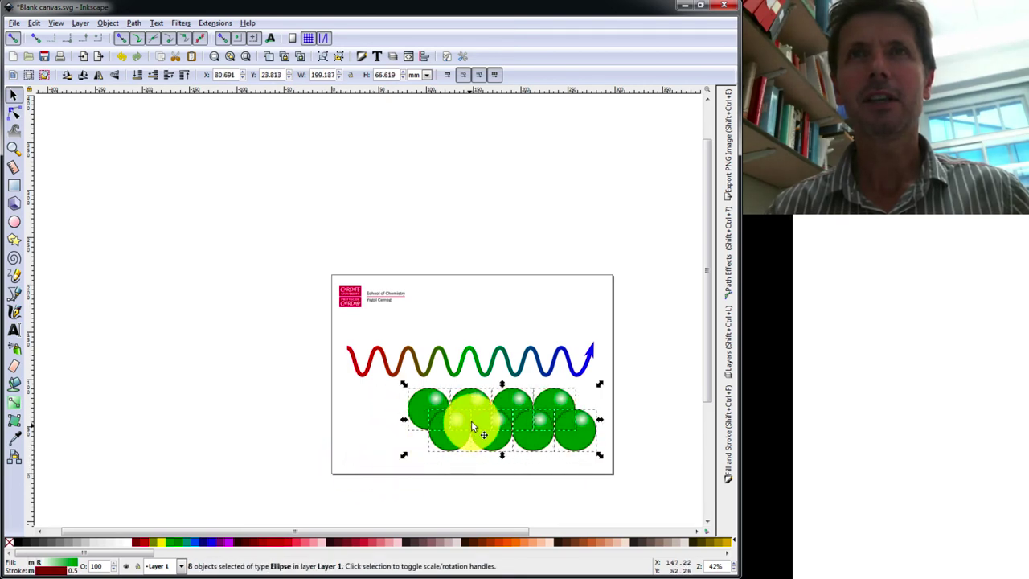
# Step: Move the two rows under the wave's left part, and duplicate them diagonally down and right to form four staggered rows
pyautogui.moveTo(485, 418); pyautogui.dragTo(434, 435)
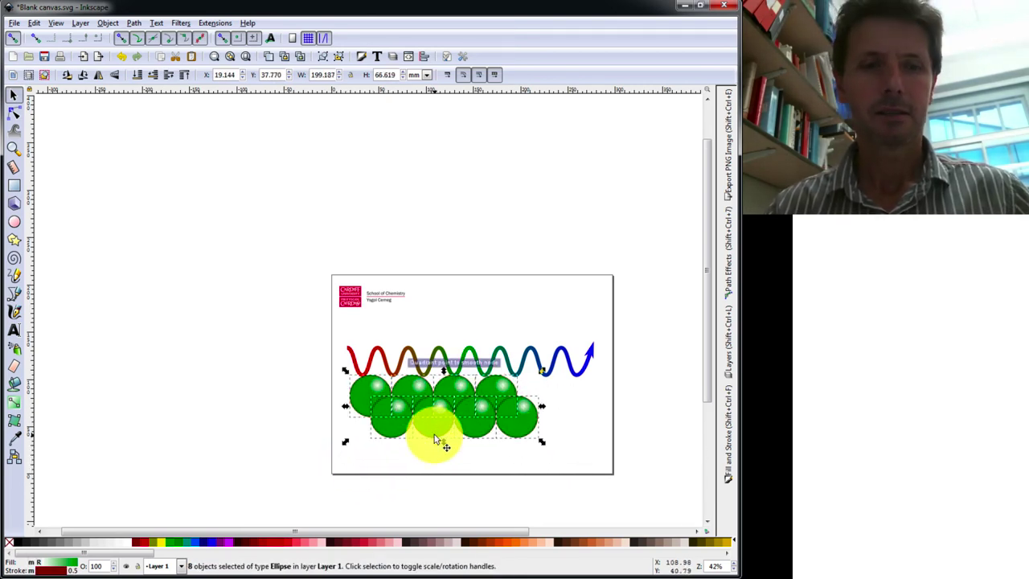
pyautogui.moveTo(393, 397); pyautogui.dragTo(408, 421)
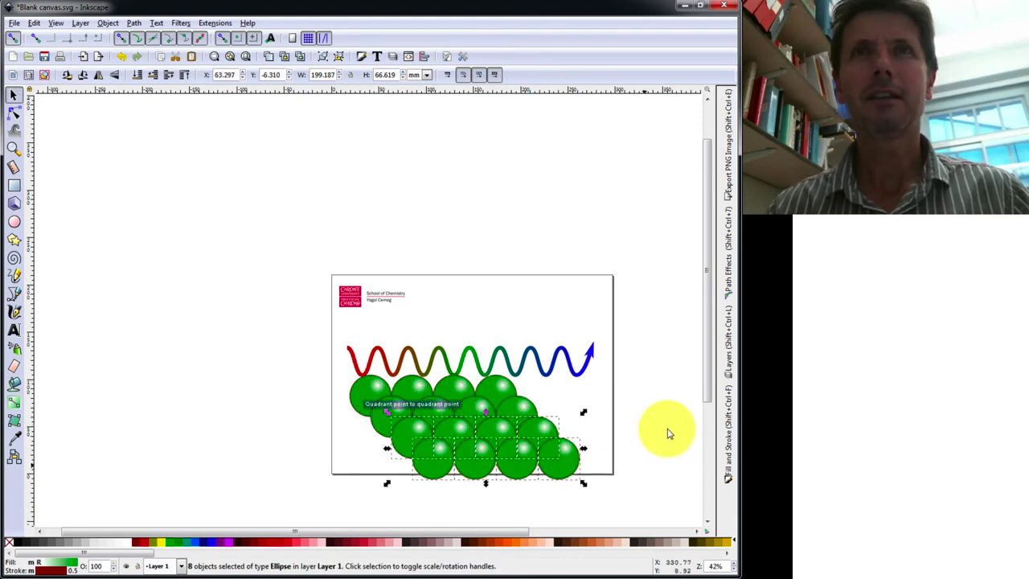
pyautogui.click(616, 436)
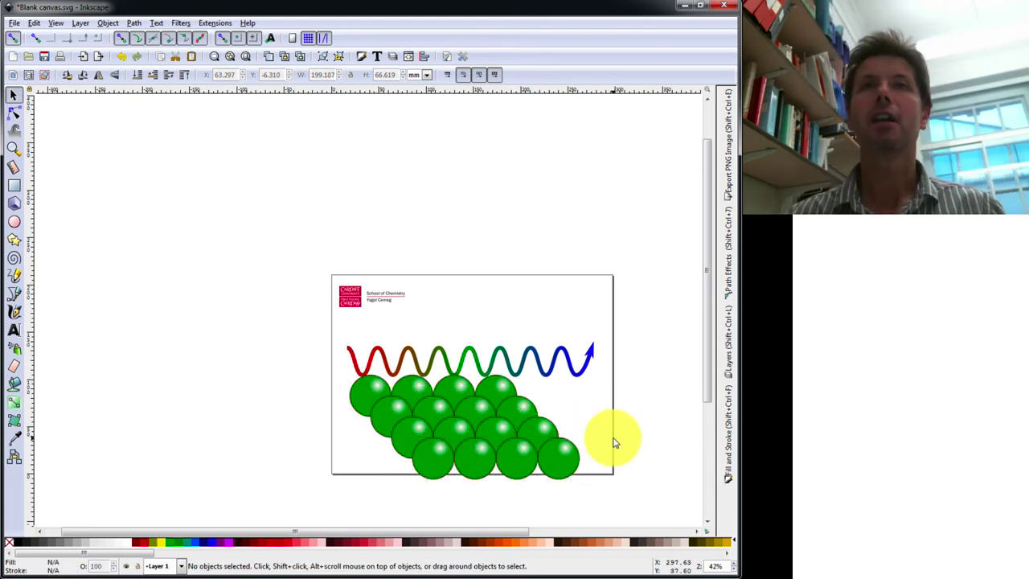
# Step: Scale all 16 spheres down proportionally to about 168 mm wide, deselect them, and dismiss the Windows color scheme dialog
pyautogui.moveTo(598, 499); pyautogui.dragTo(303, 386)
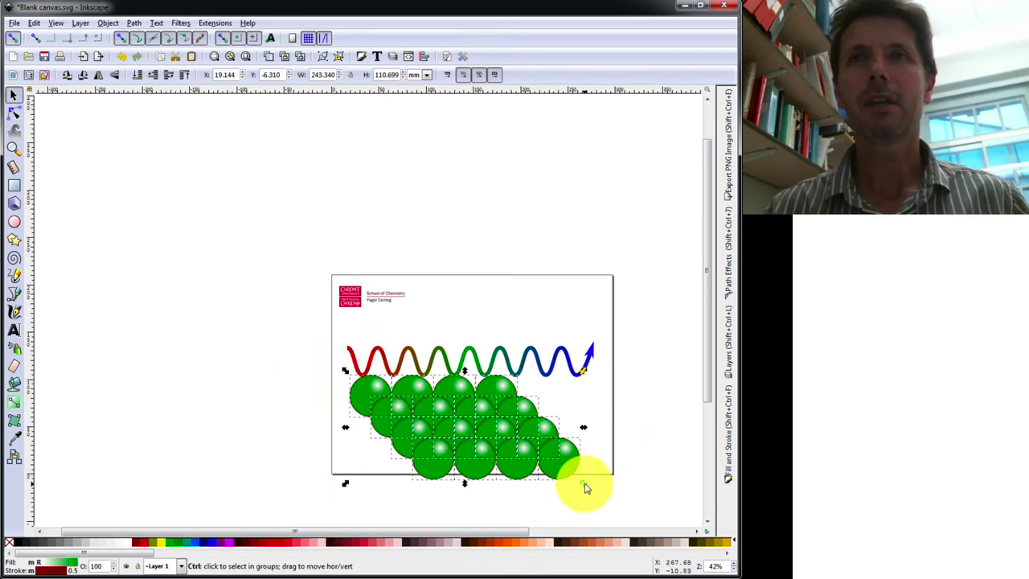
pyautogui.moveTo(584, 483); pyautogui.dragTo(526, 456)
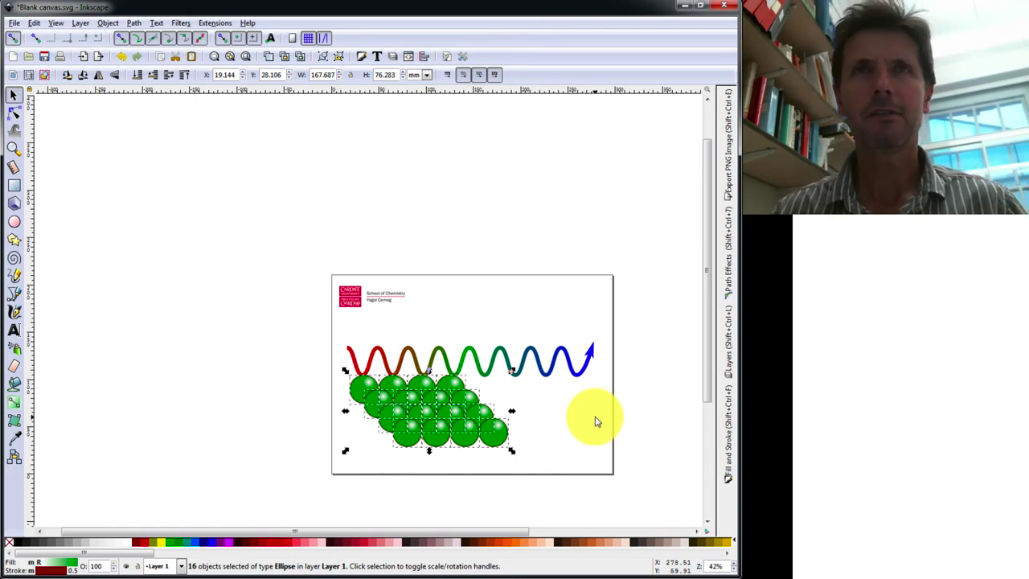
pyautogui.click(551, 451)
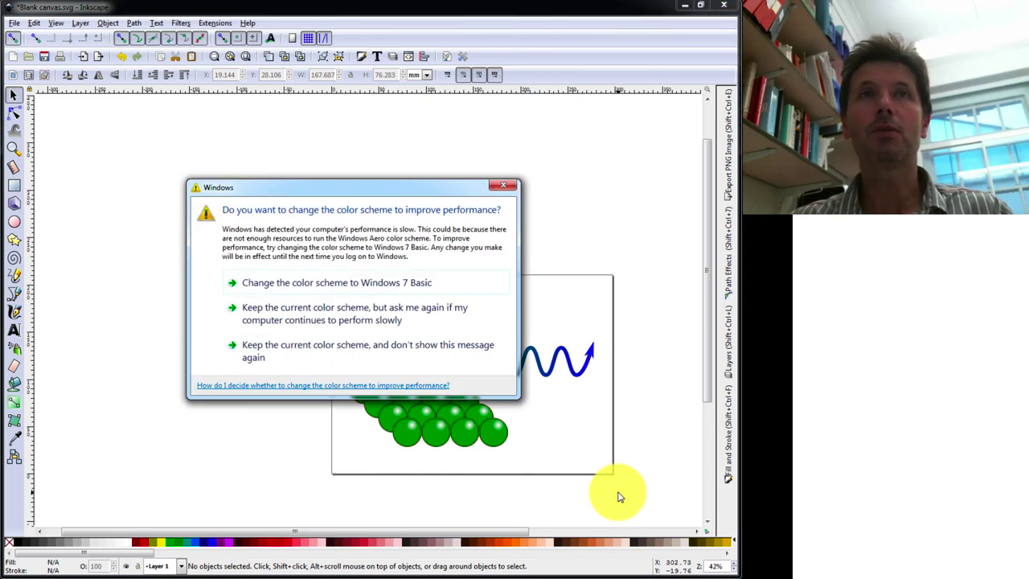
pyautogui.click(503, 186)
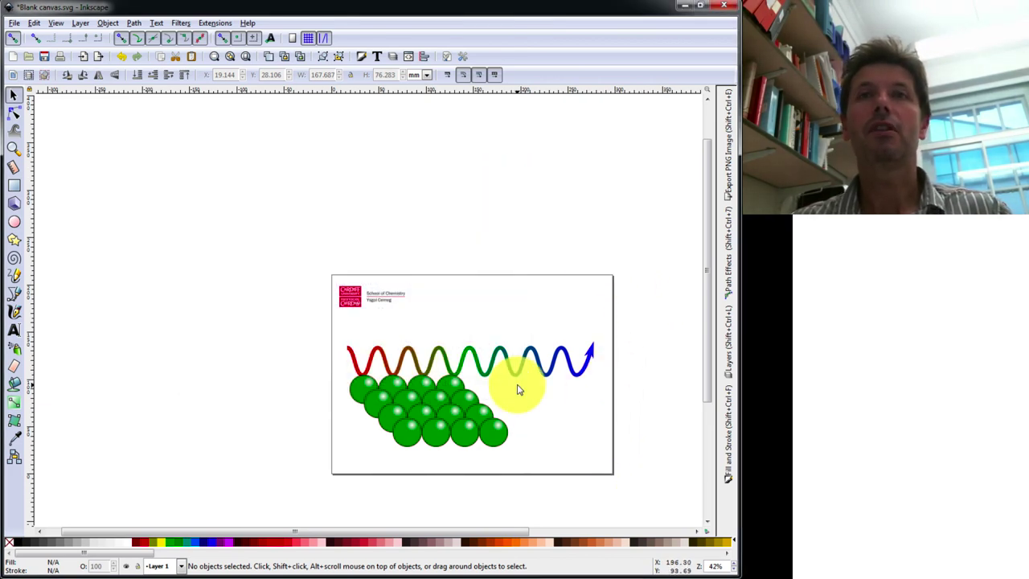